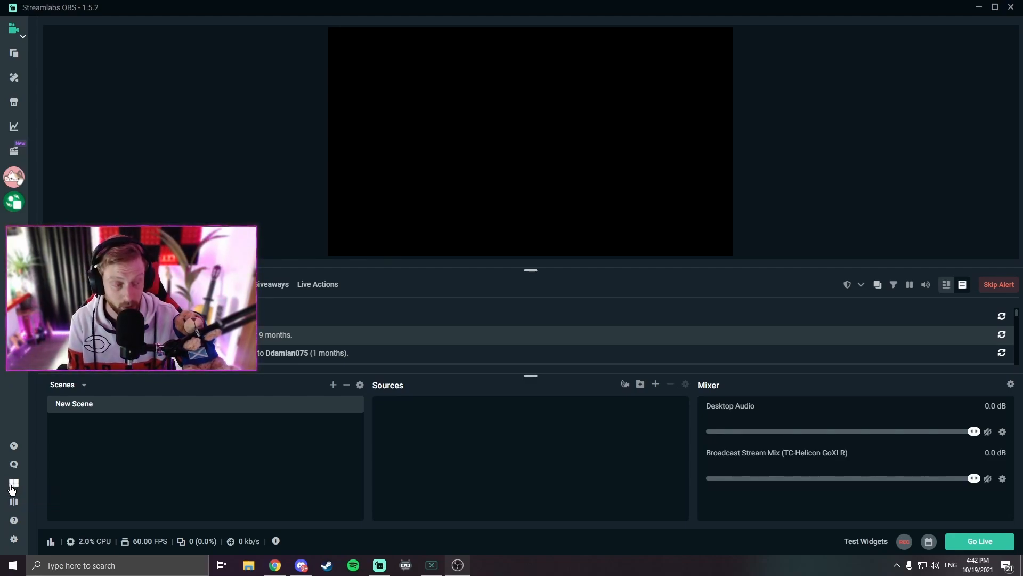
Step: Compare the editor layouts, apply the one with a tall events column beside the display and three panes beneath the display, and save it
left_click(13, 488)
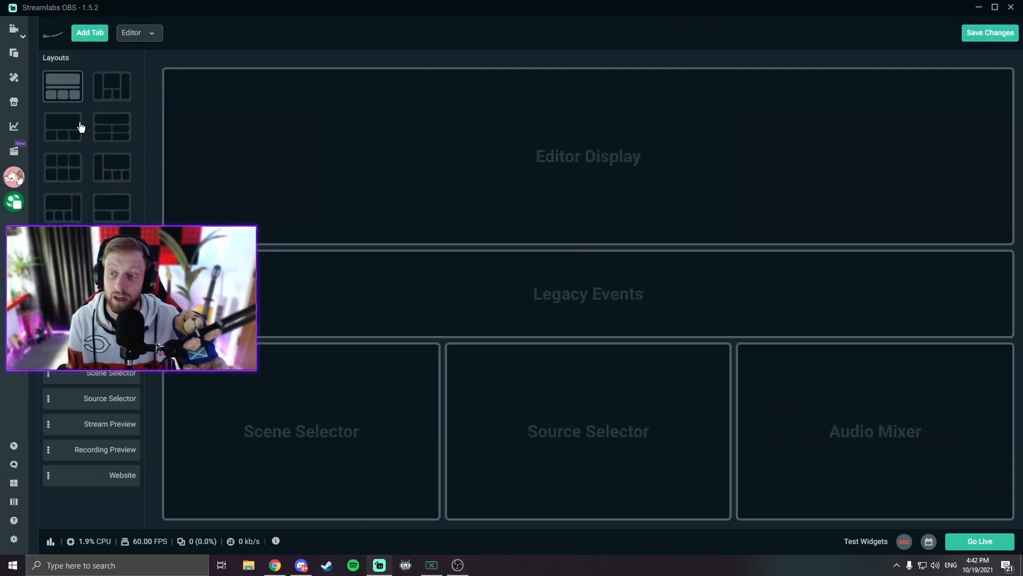
left_click(112, 85)
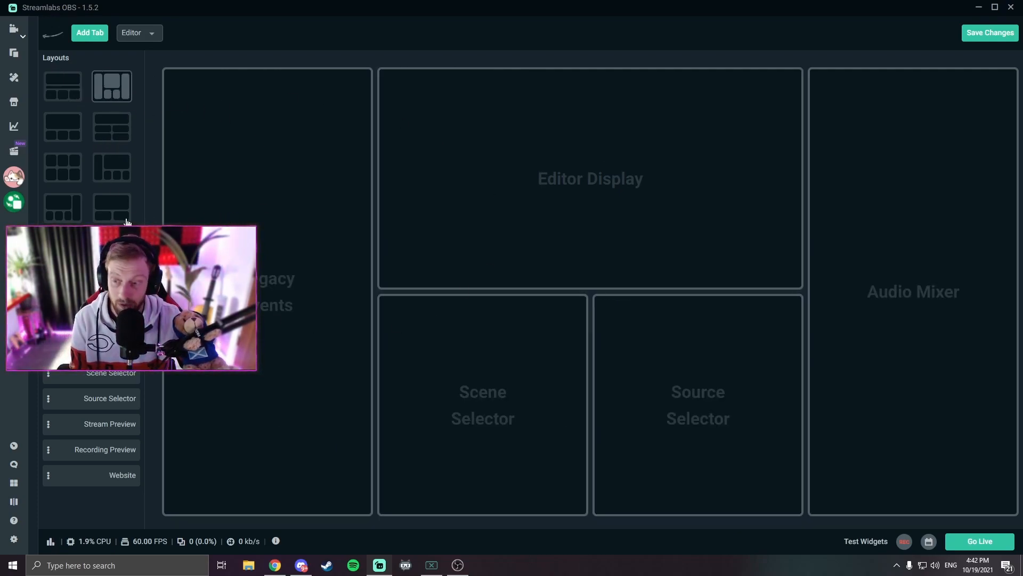
left_click(115, 169)
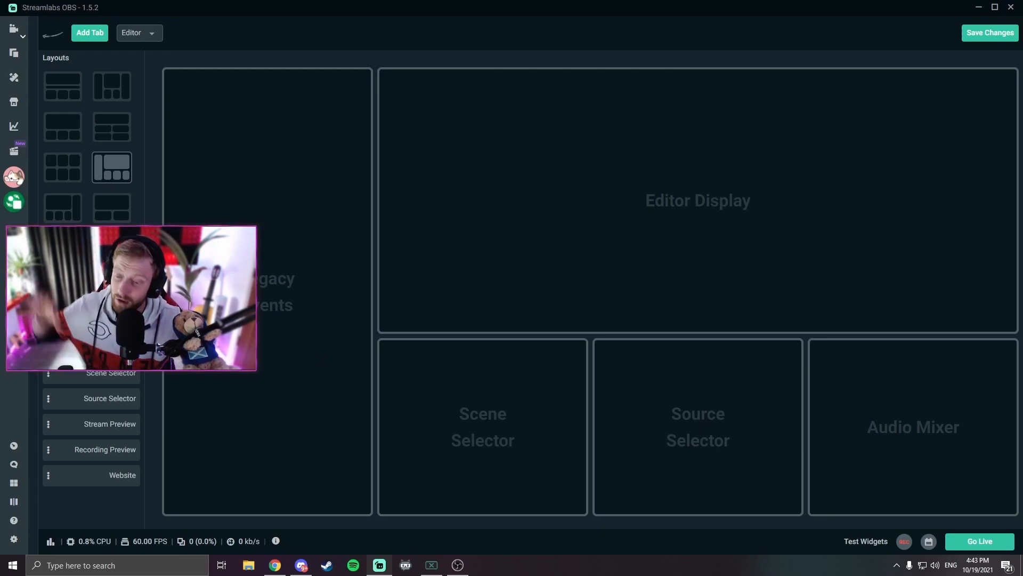
left_click(59, 211)
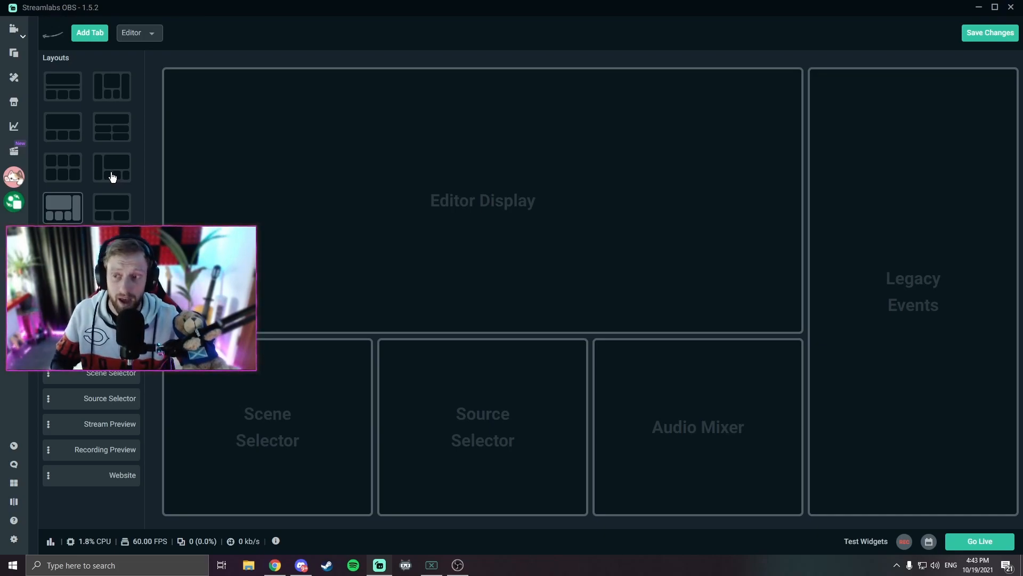
left_click(110, 181)
left_click(78, 202)
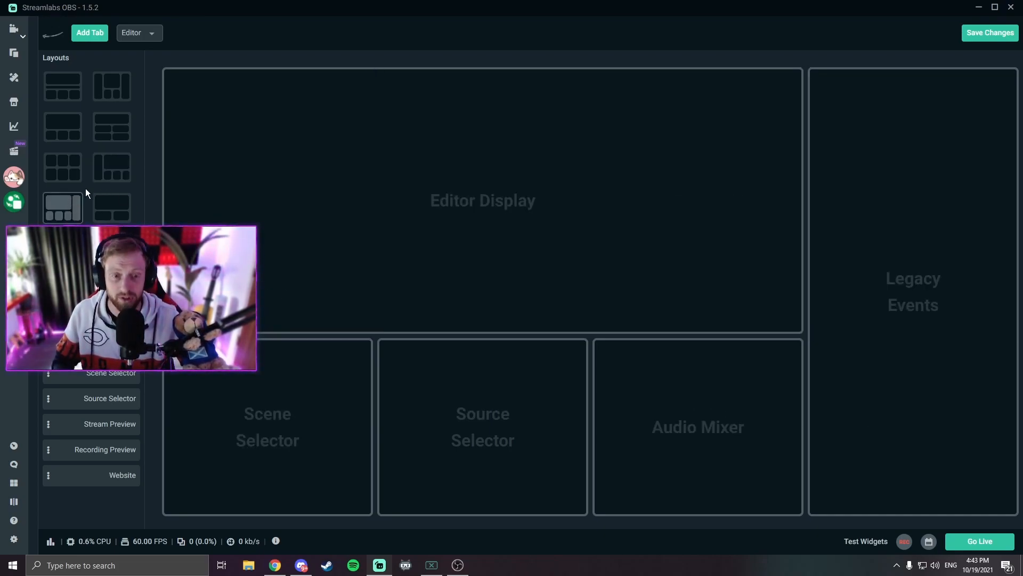
left_click(110, 179)
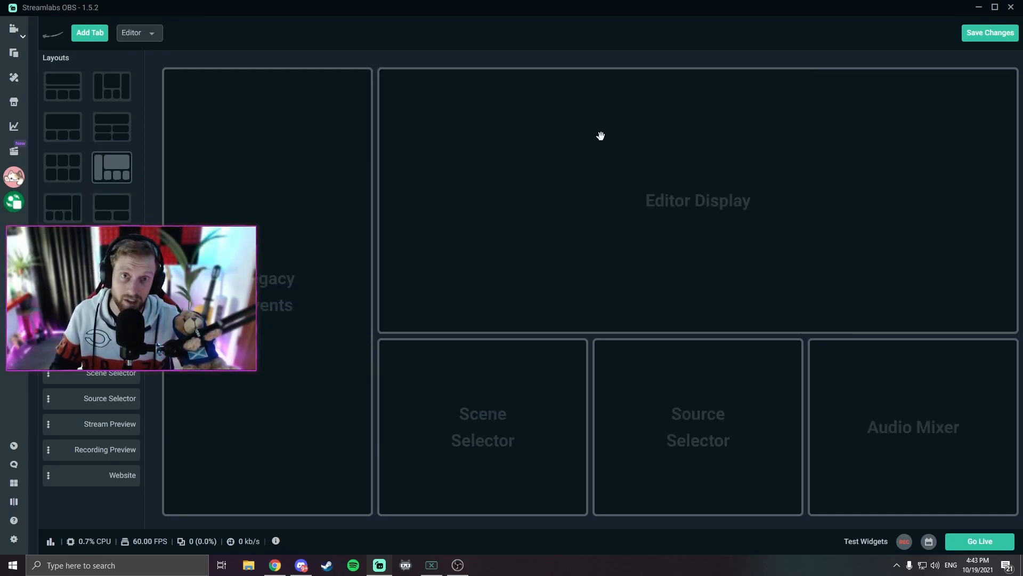
left_click(989, 32)
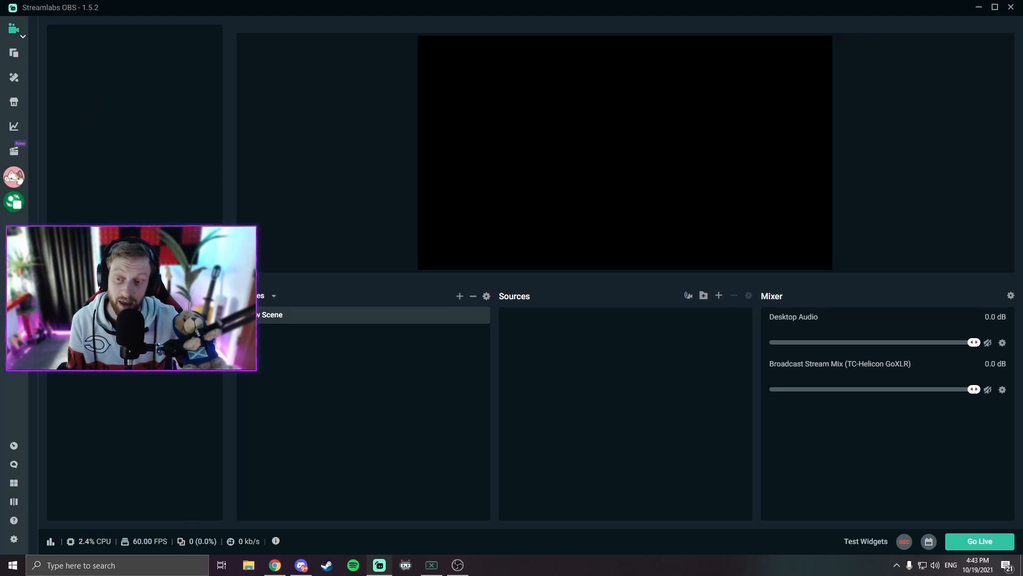
Step: Widen the events column to view the recent events, and narrow it back again
left_click_drag(235, 269, 284, 270)
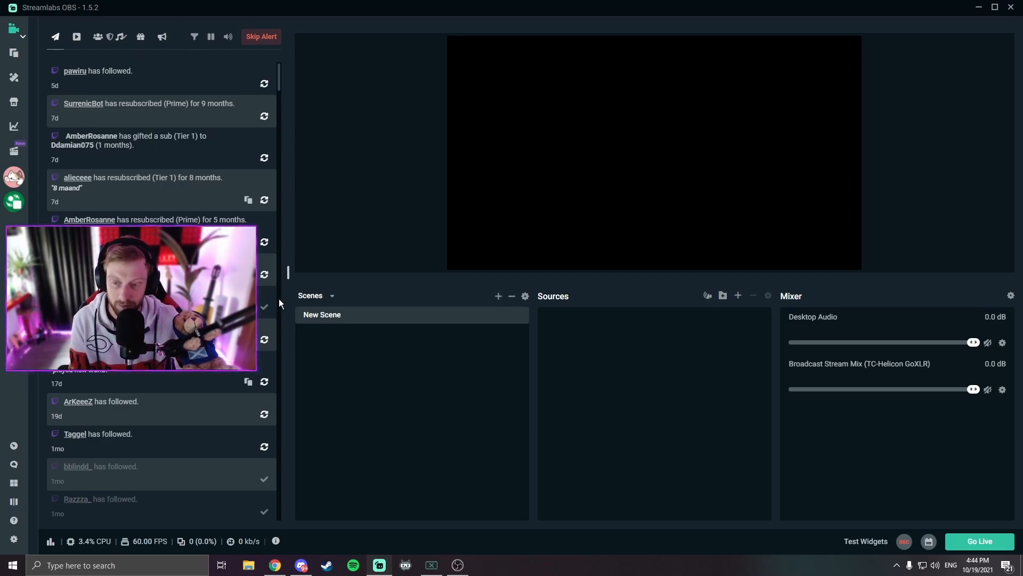
left_click_drag(288, 273, 236, 274)
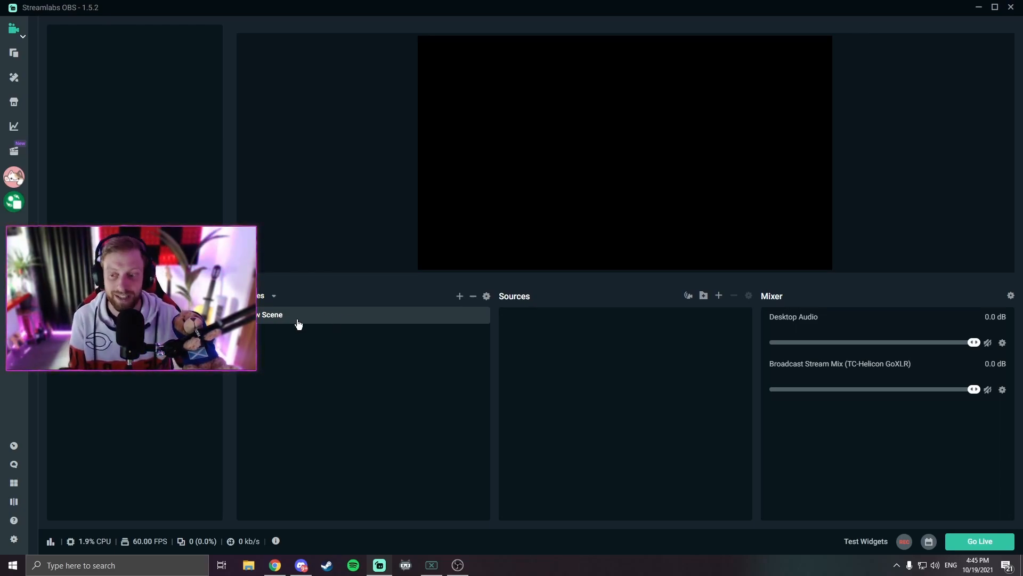
Step: Review the general settings and enable the confirmation dialog for starting streams, switching it off again
left_click(14, 539)
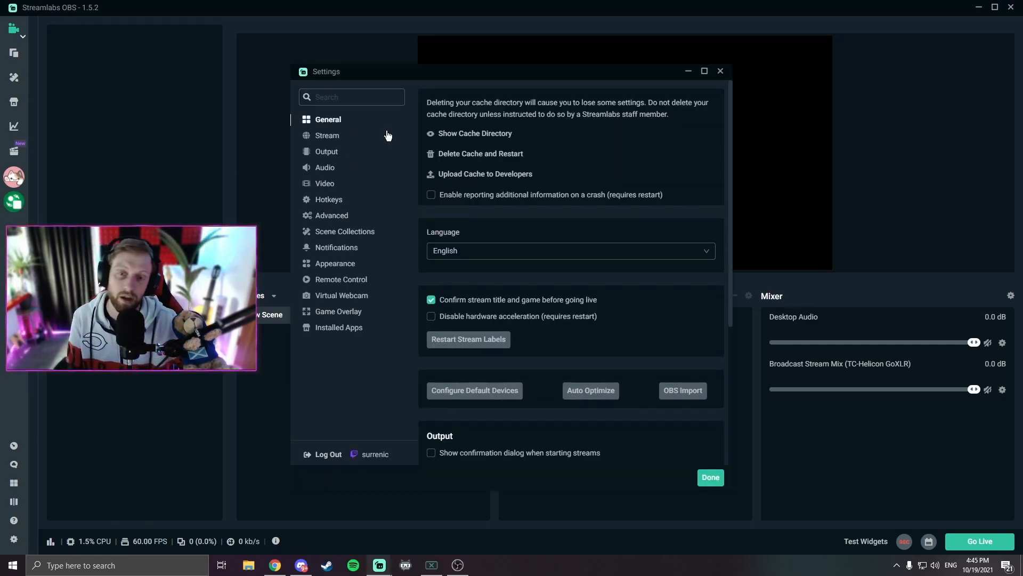
scroll(610, 279, "down", 4)
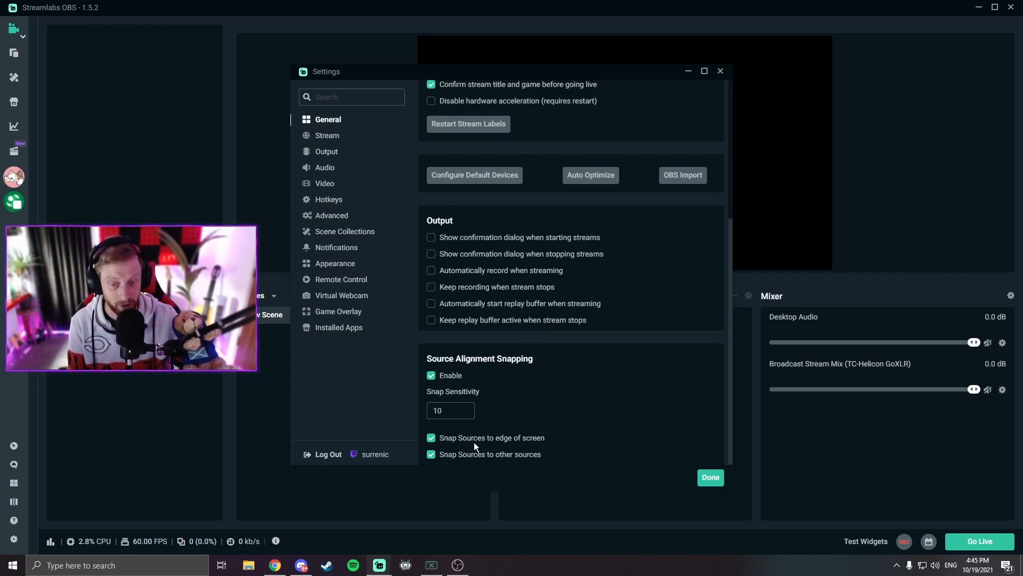
scroll(481, 408, "up", 1)
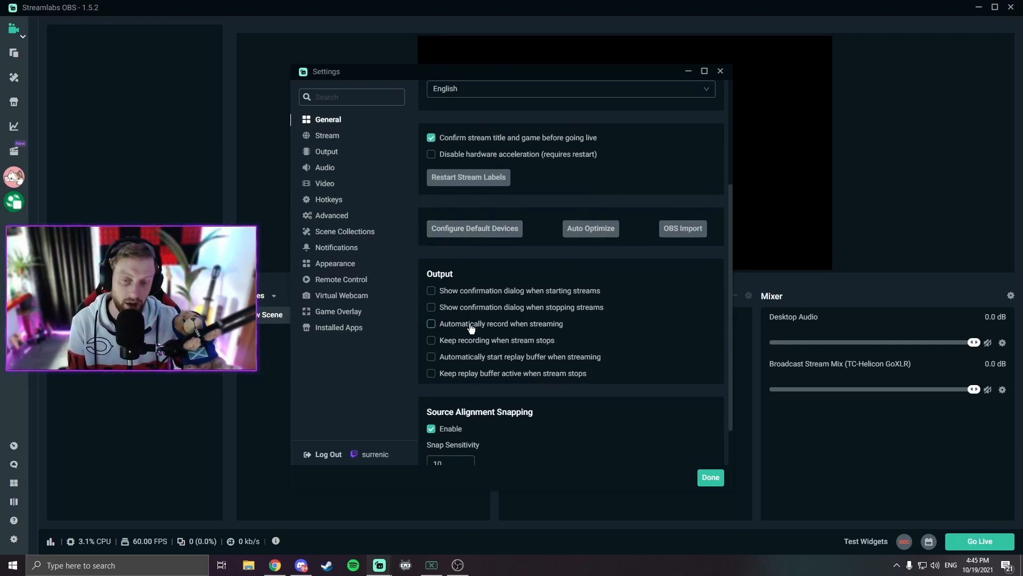
left_click(432, 293)
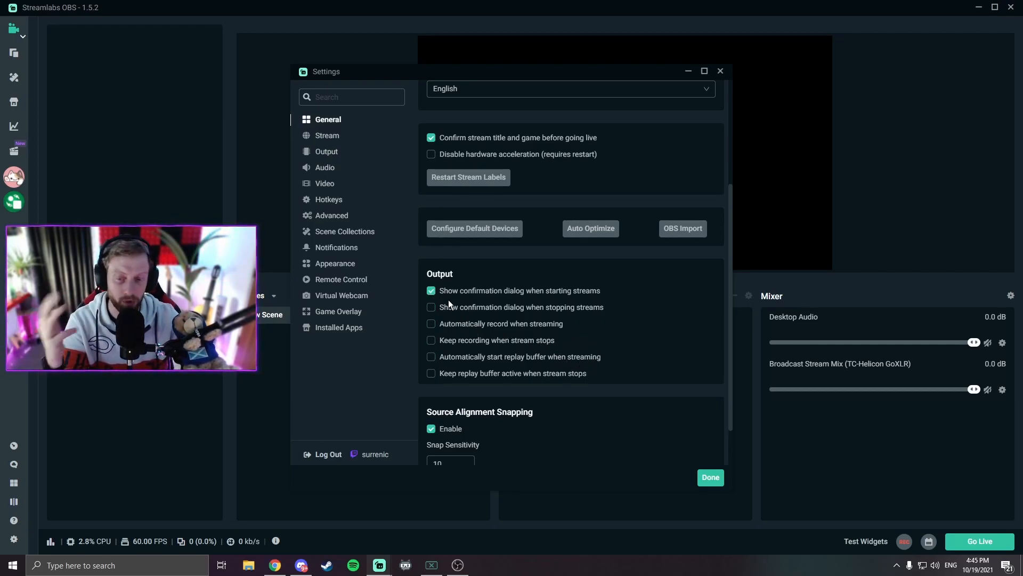
left_click(431, 294)
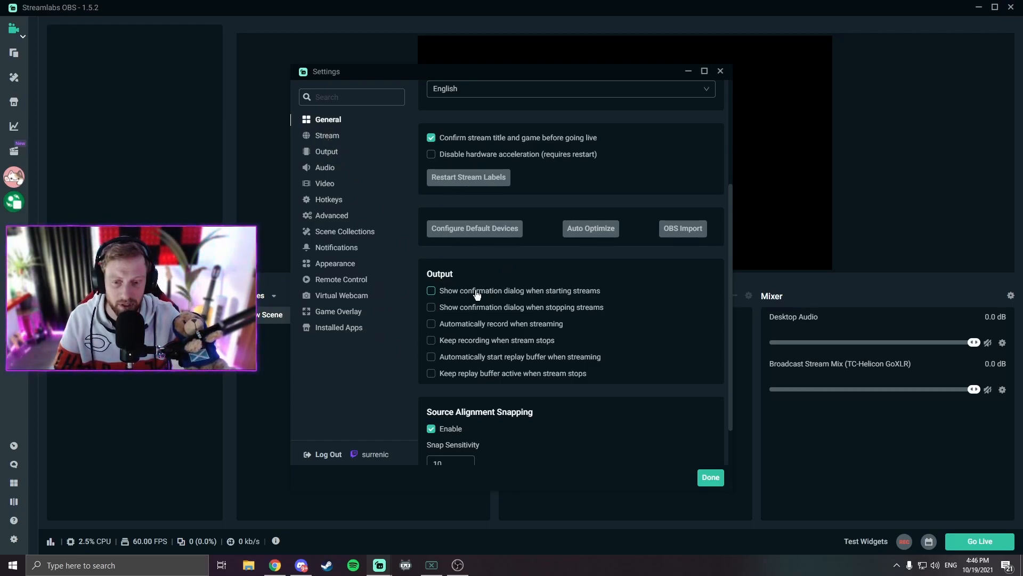
Step: Check the linked stream destinations, and set the output mode to Advanced in the output settings
left_click(331, 137)
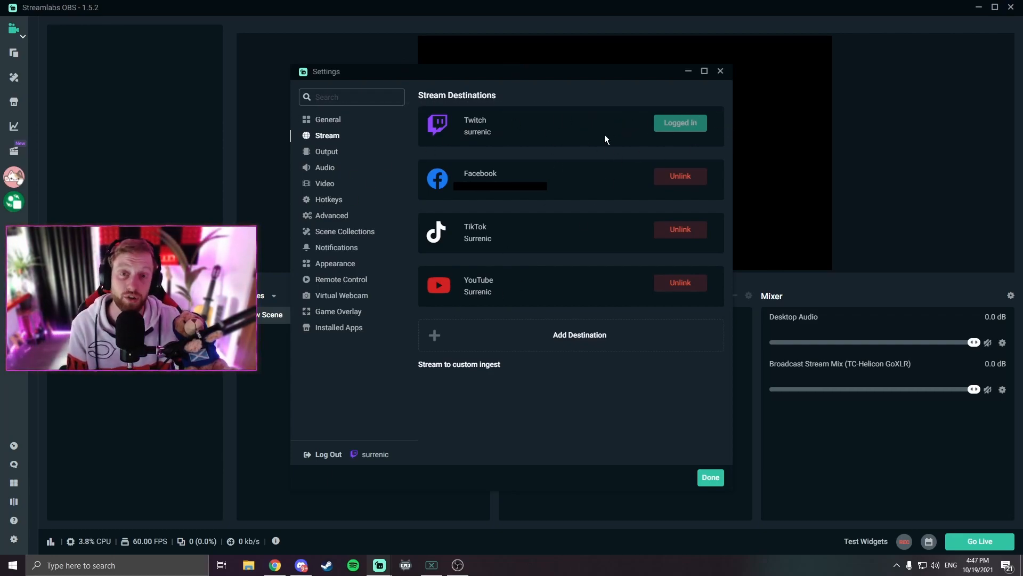
left_click(330, 154)
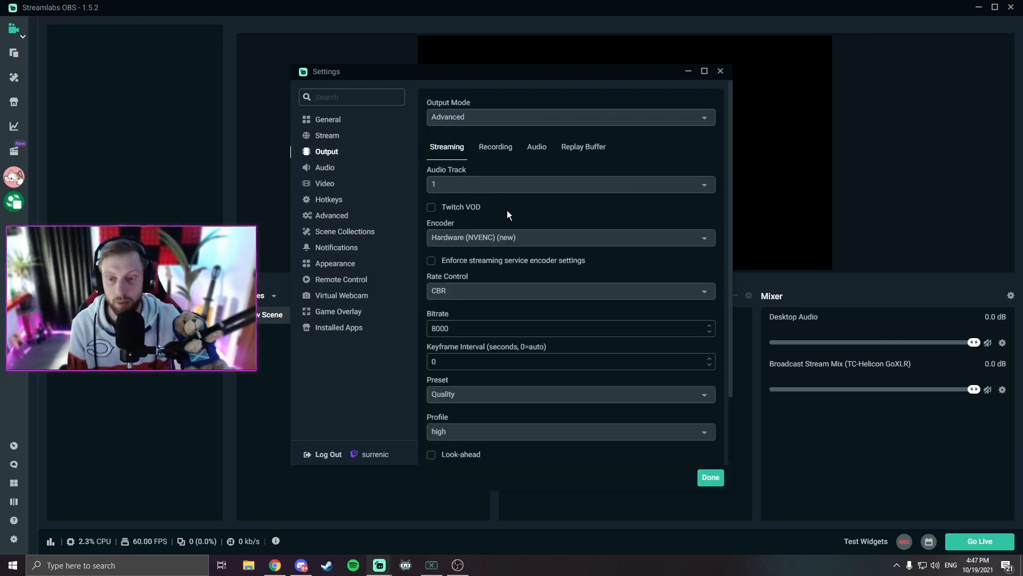
left_click(518, 120)
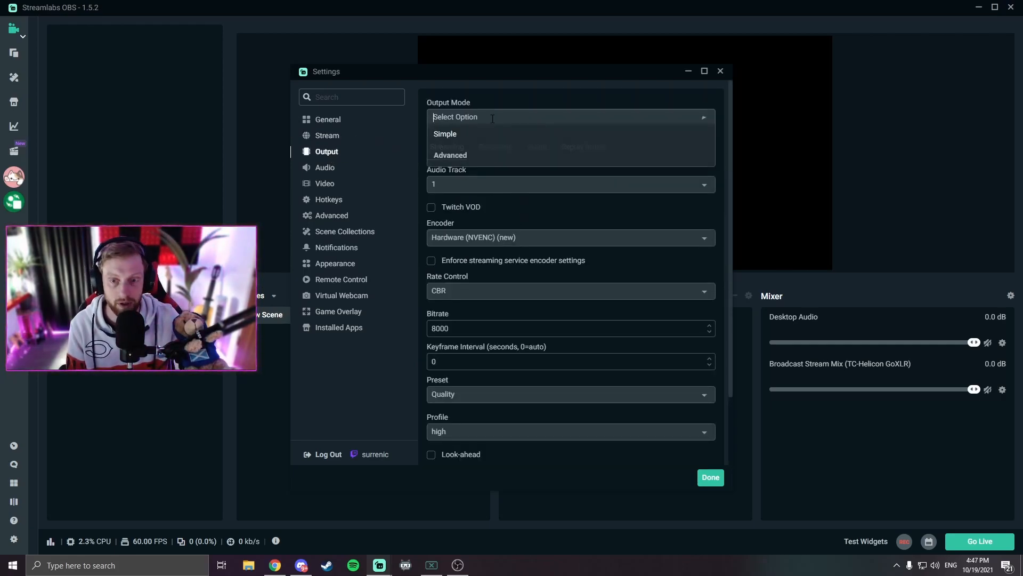
left_click(452, 155)
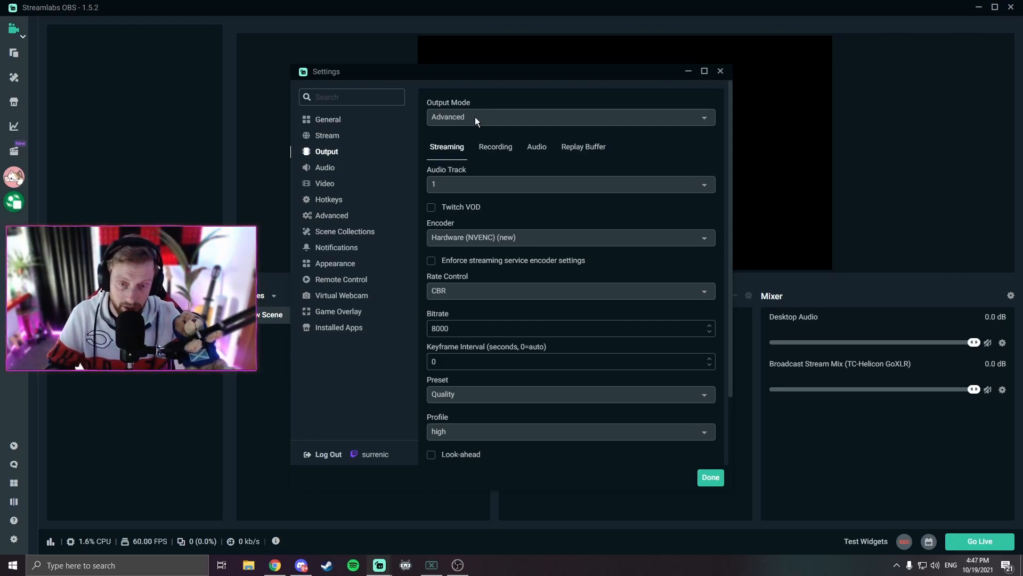
left_click(482, 180)
left_click(491, 164)
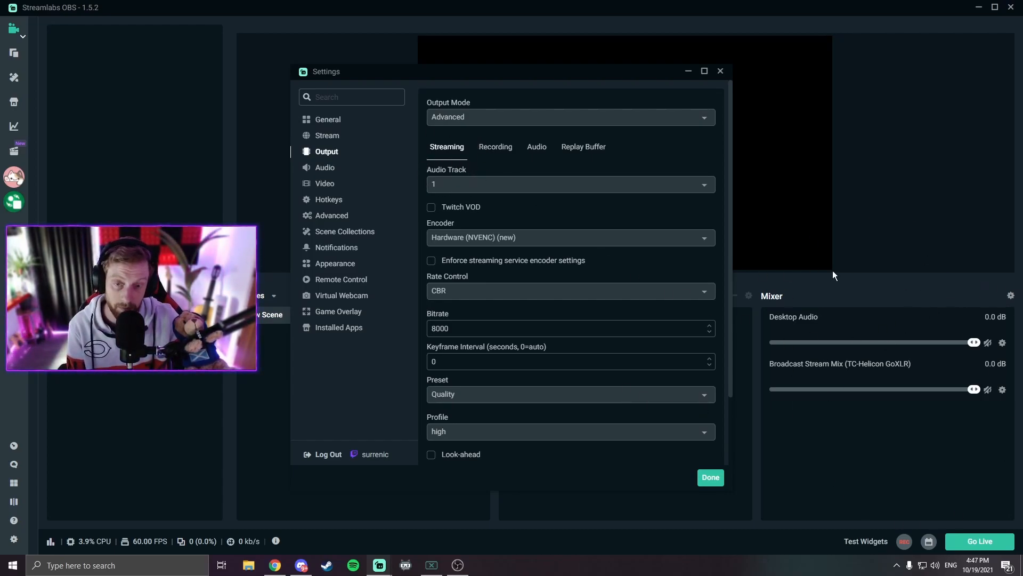
Step: Enable Twitch VOD to inspect its audio track choices, and disable it again
left_click(431, 207)
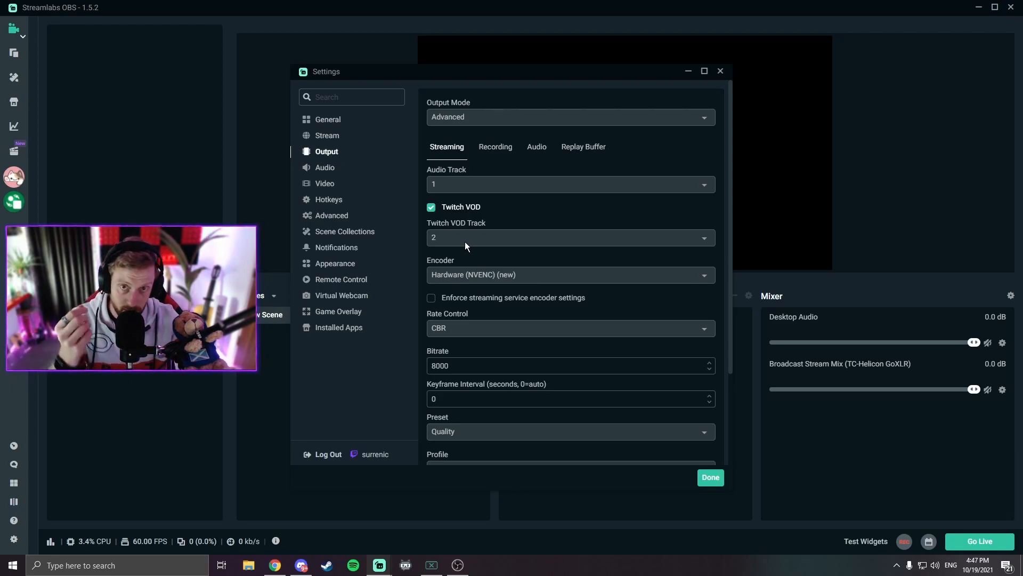
left_click(472, 235)
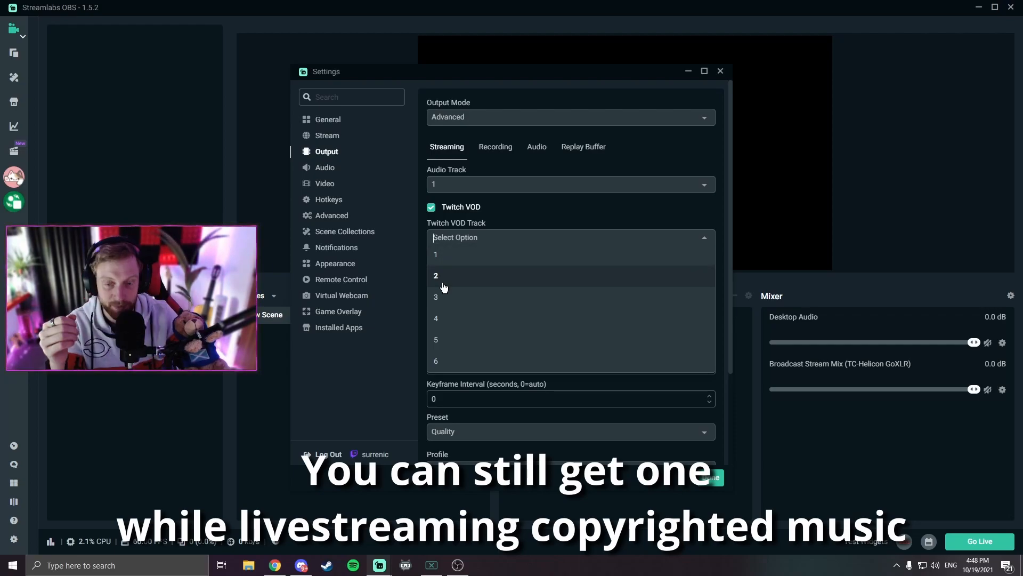
left_click(453, 208)
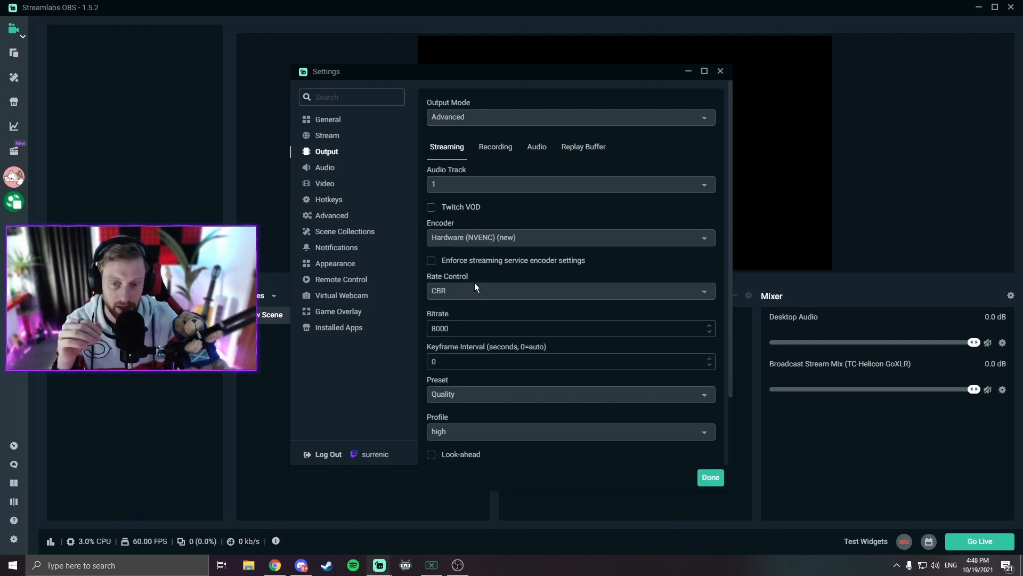
Step: Examine the streaming encoder, preset and profile choices along with the remaining encoder settings
left_click(468, 238)
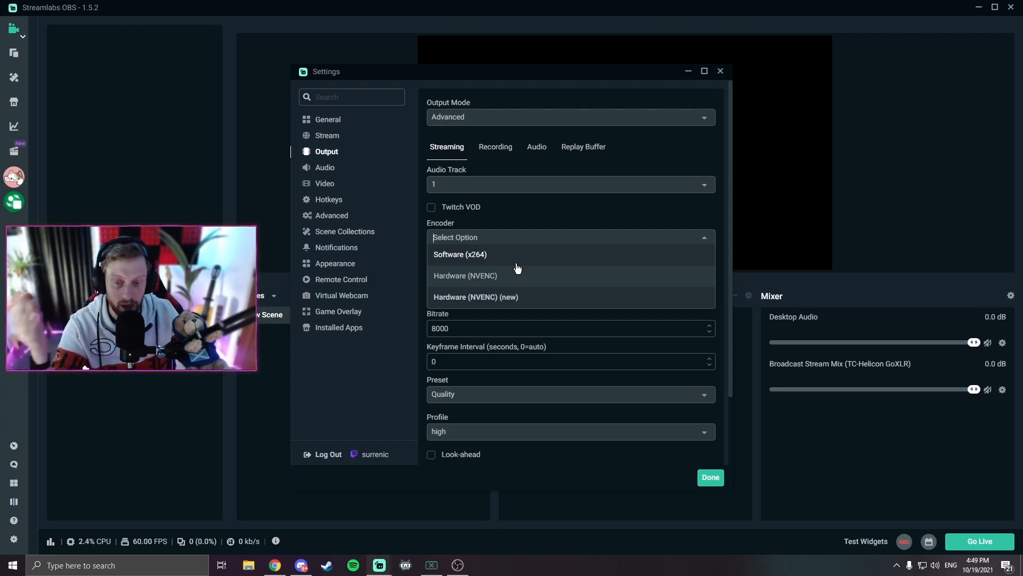
left_click(526, 216)
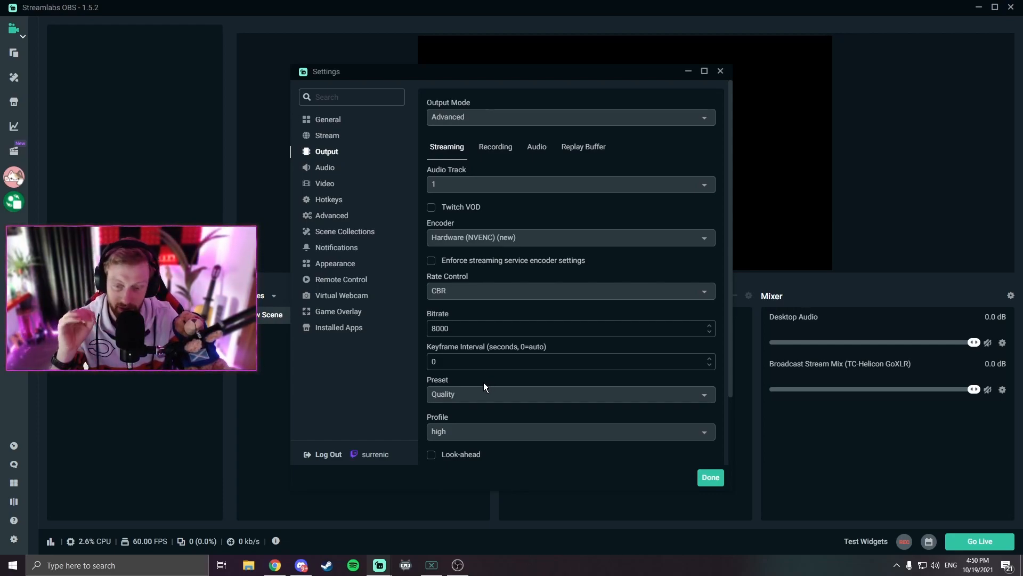
left_click(473, 394)
left_click(396, 366)
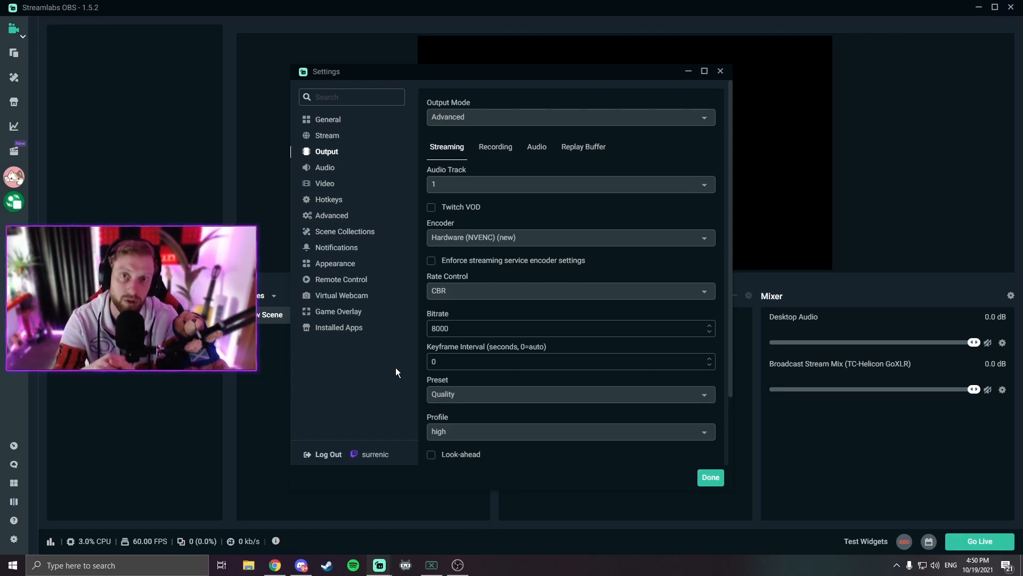
left_click(477, 393)
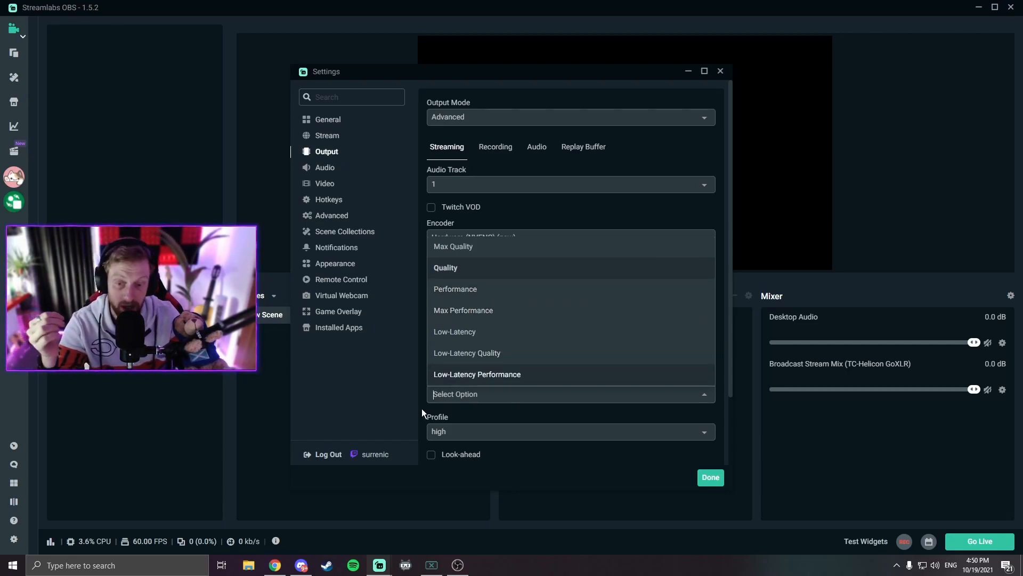
left_click(363, 398)
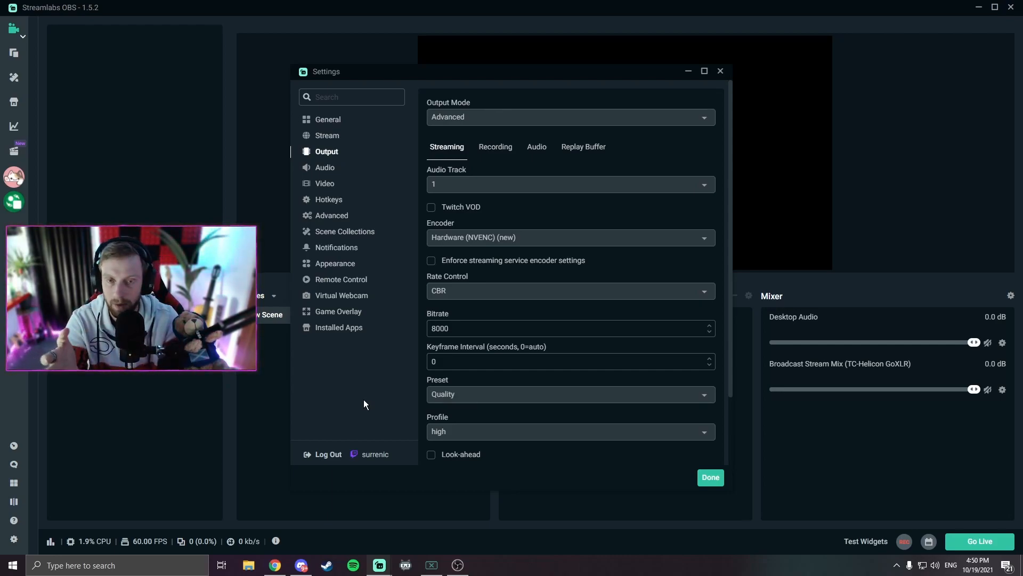
scroll(479, 419, "down", 1)
left_click(476, 383)
left_click(414, 381)
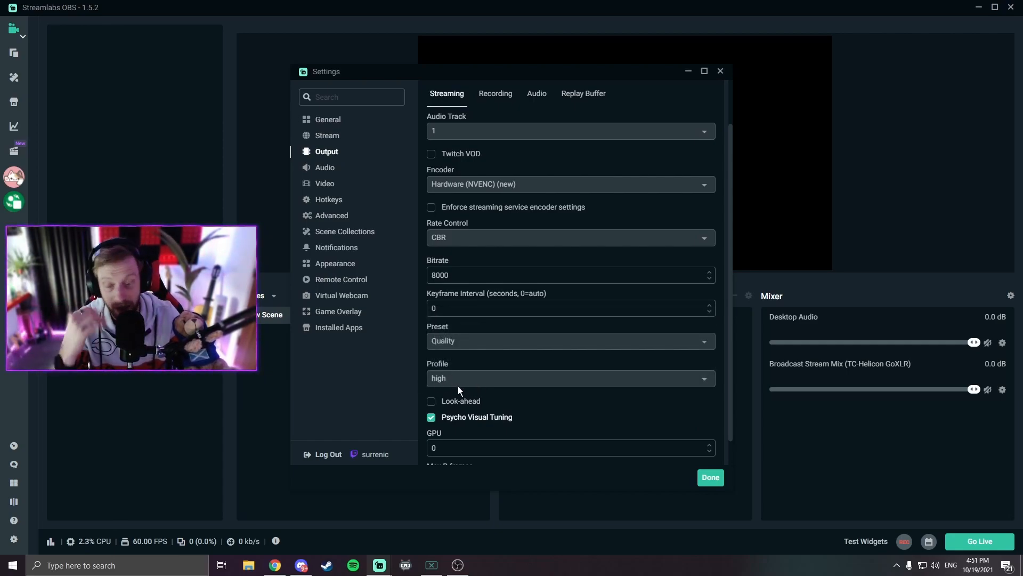
scroll(467, 386, "down", 1)
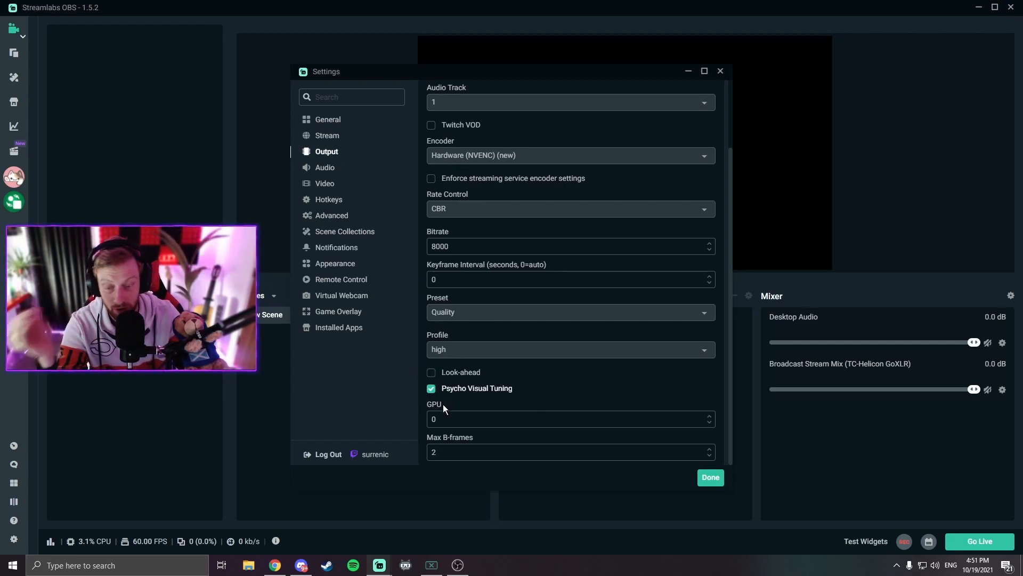
Step: Examine the sample rate choices in the audio settings
left_click(319, 168)
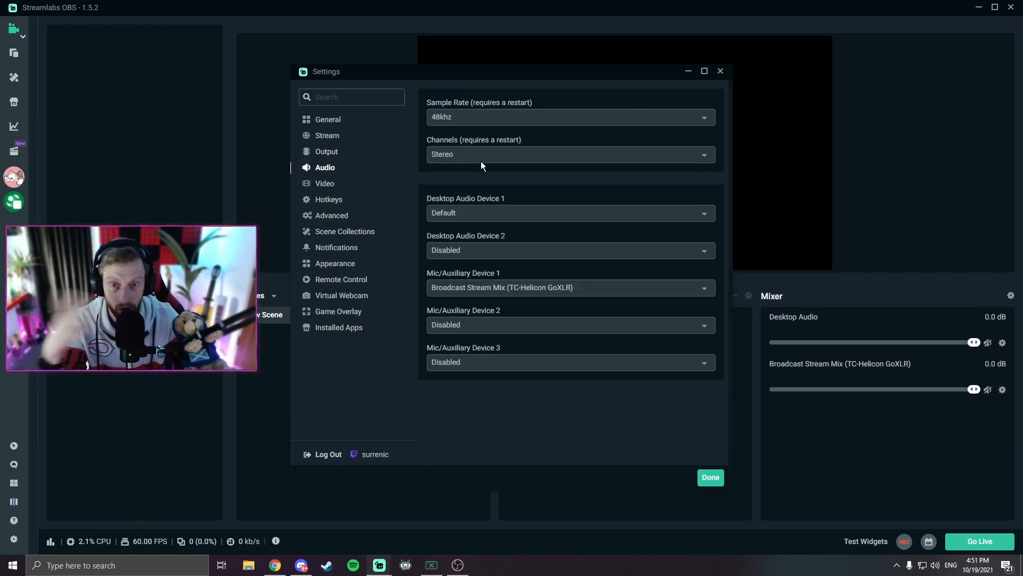
left_click(459, 119)
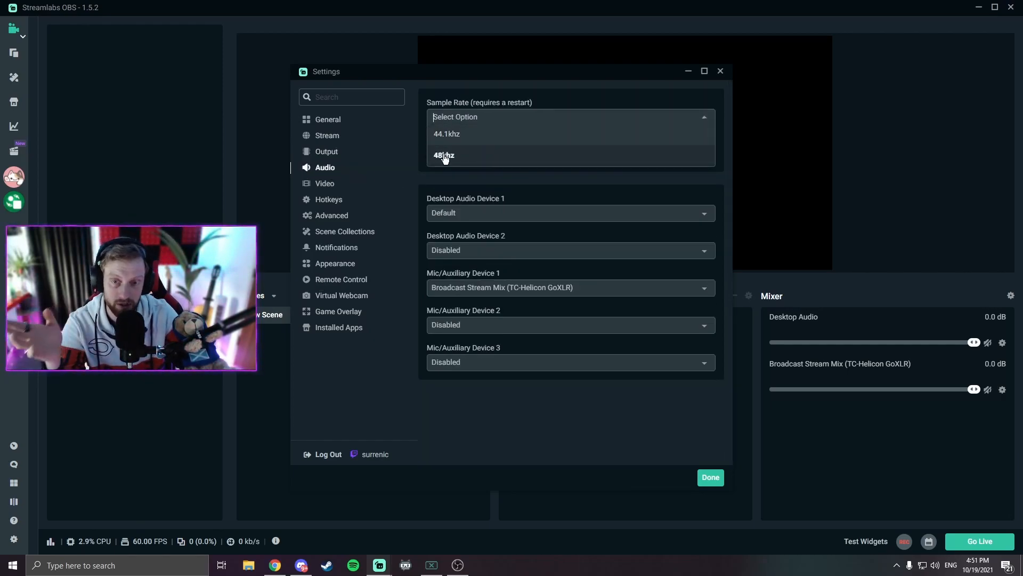
left_click(468, 178)
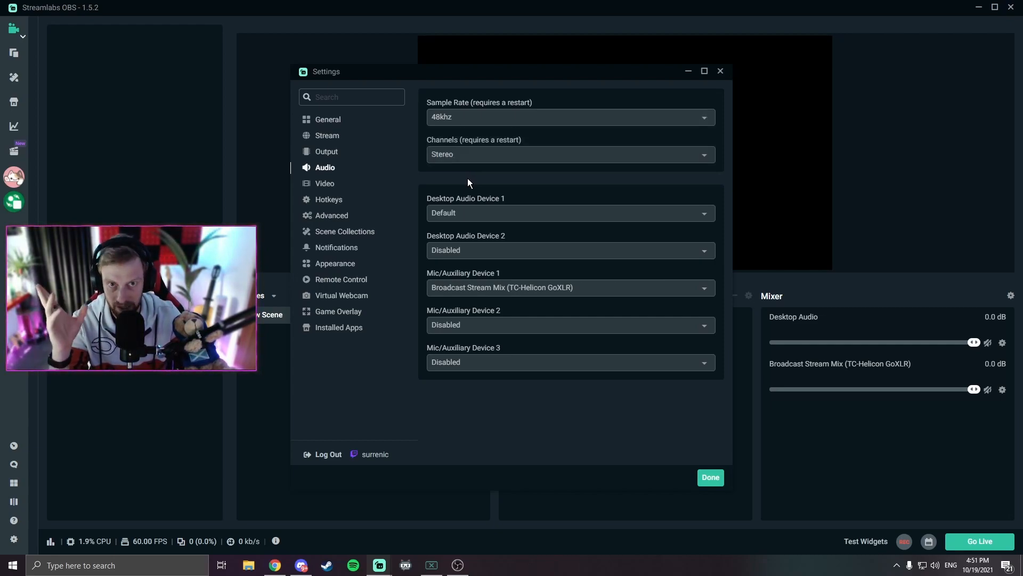
Step: Review the device choices for both desktop audio devices, and select Broadcast Stream Mix (TC-Helicon GoXLR) as Mic/Auxiliary Device 1
left_click(495, 214)
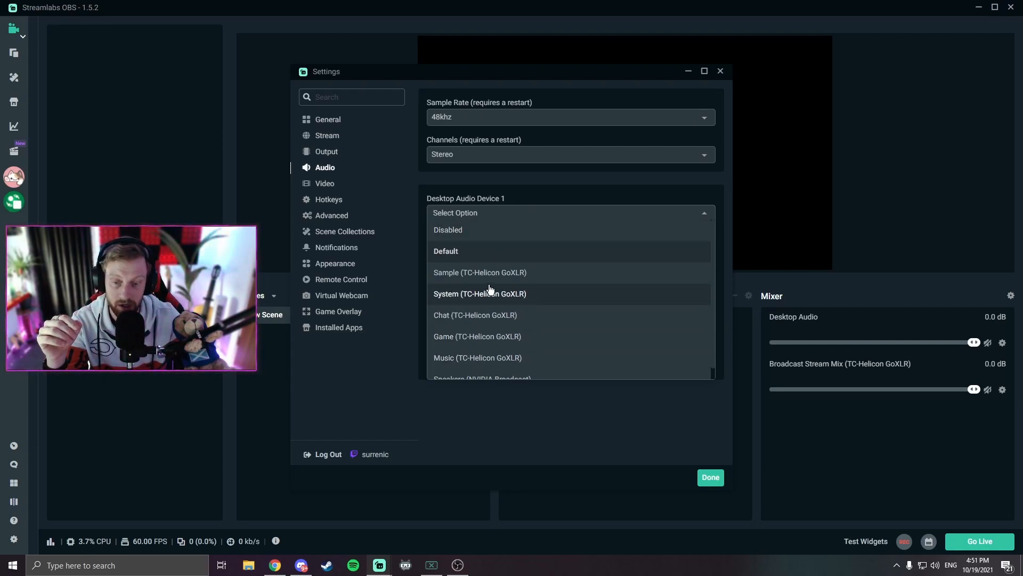
left_click(509, 212)
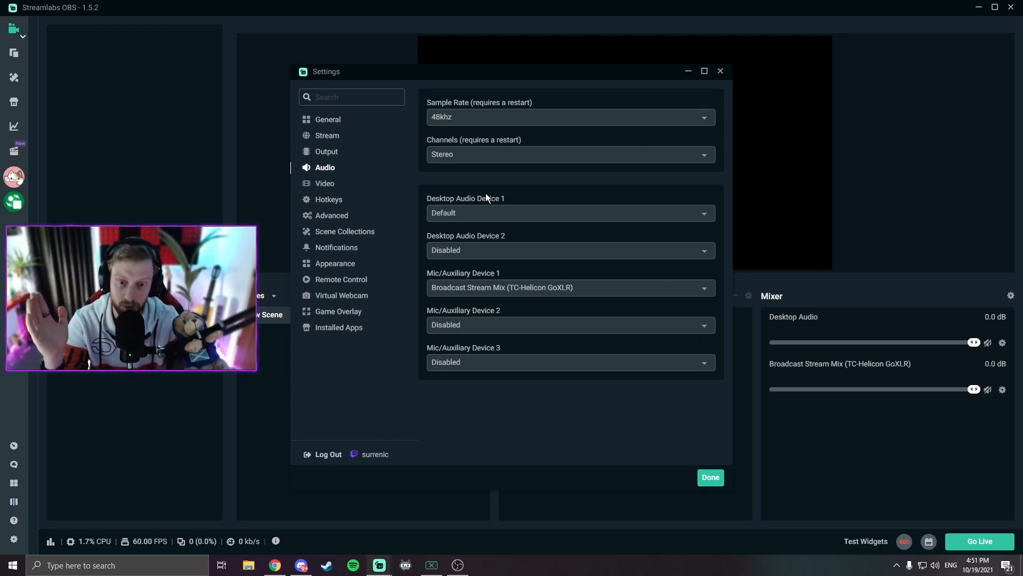
left_click(466, 213)
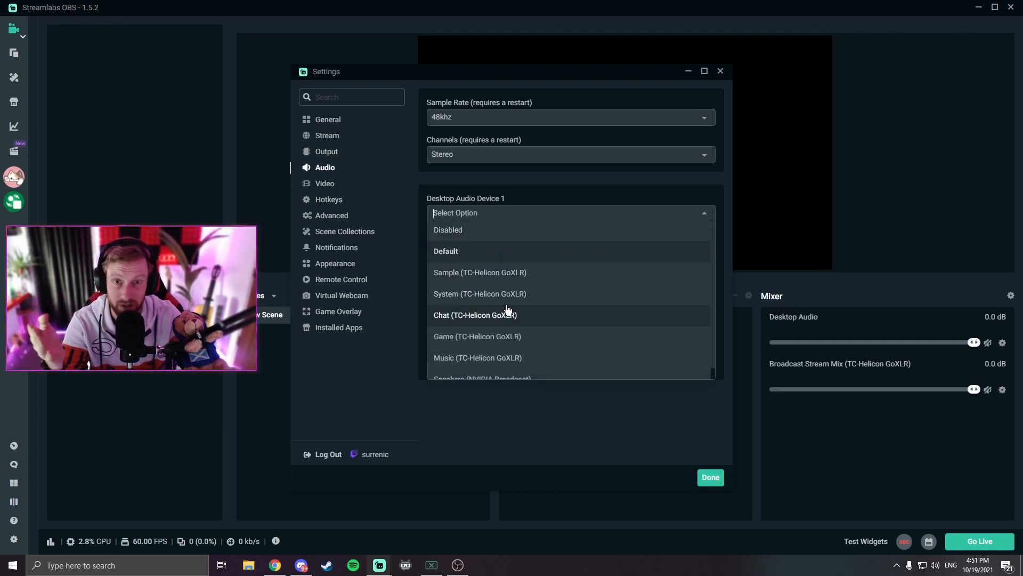
left_click(453, 251)
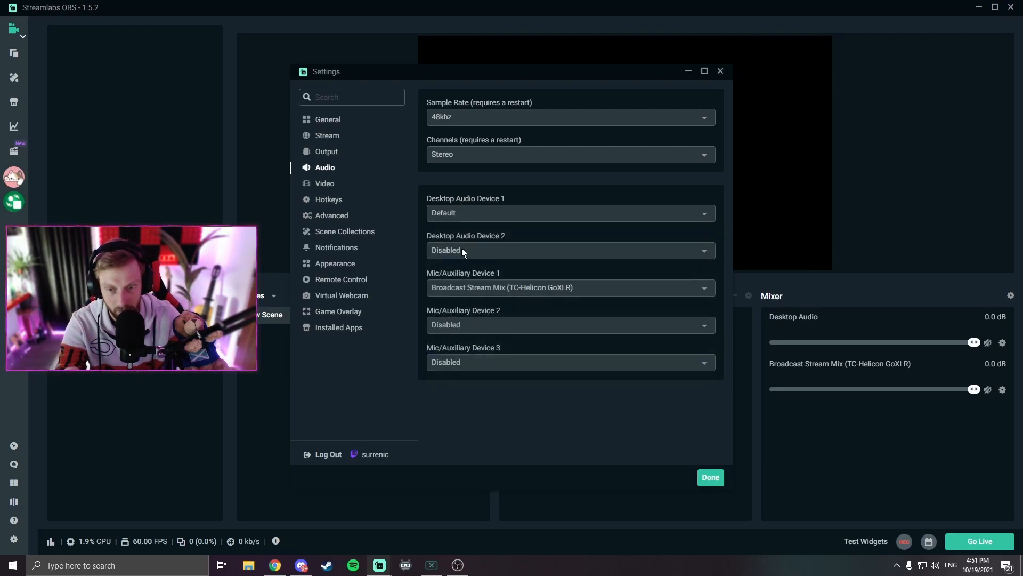
left_click(461, 249)
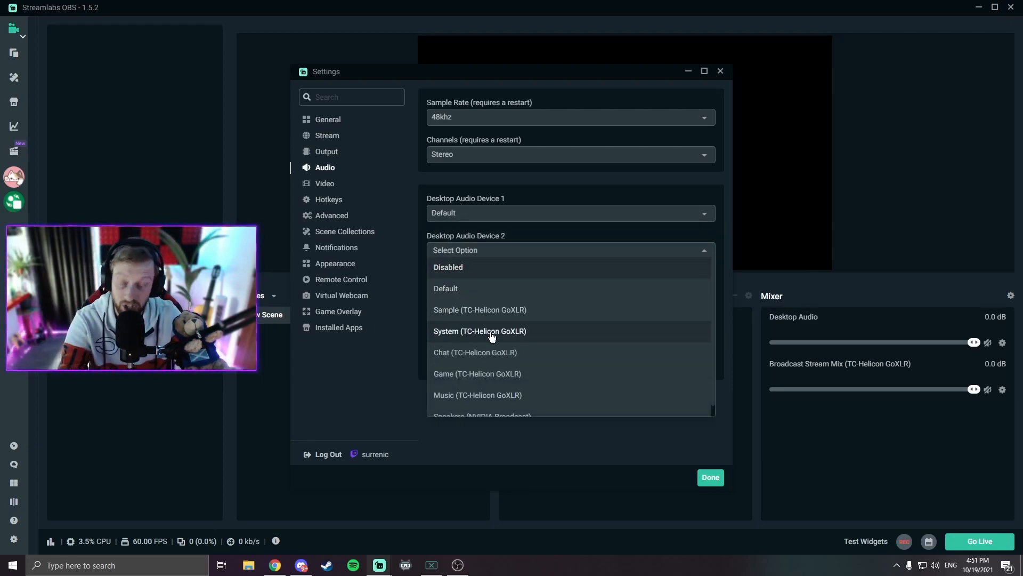
left_click(387, 391)
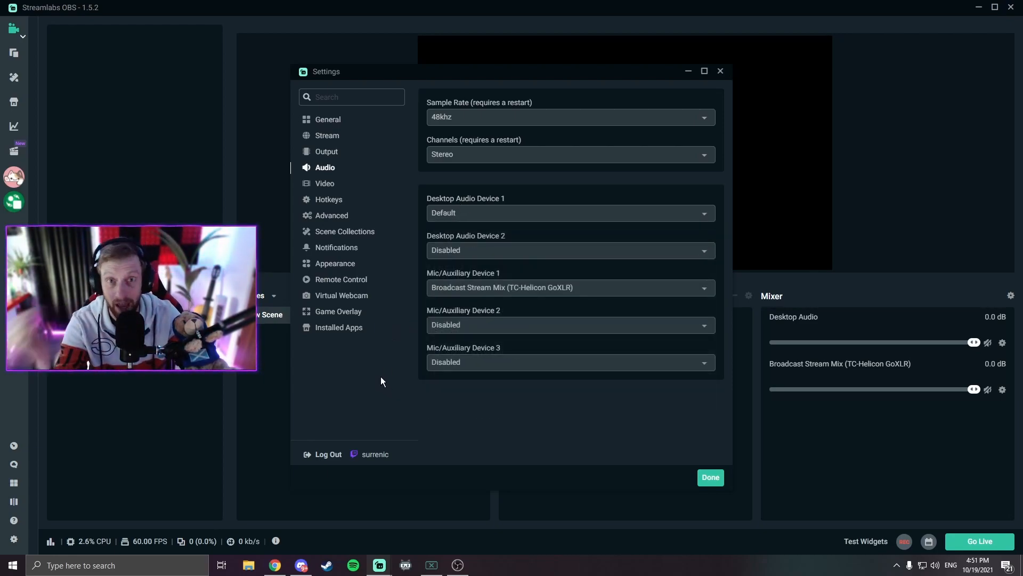
left_click(479, 289)
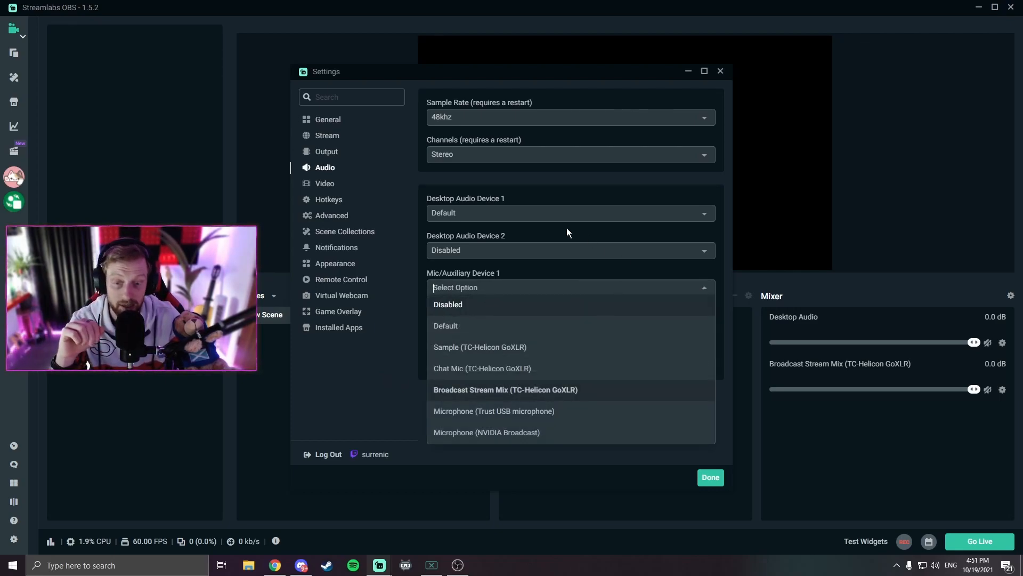
left_click(488, 398)
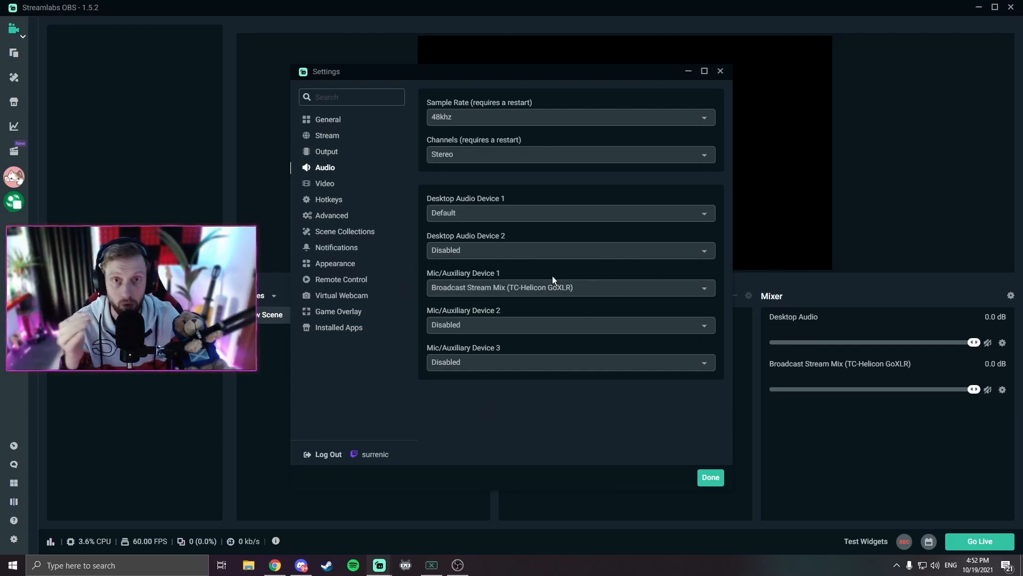
Step: Check the resolution and frame rate in the video settings, and examine the downscale filter choices
left_click(325, 183)
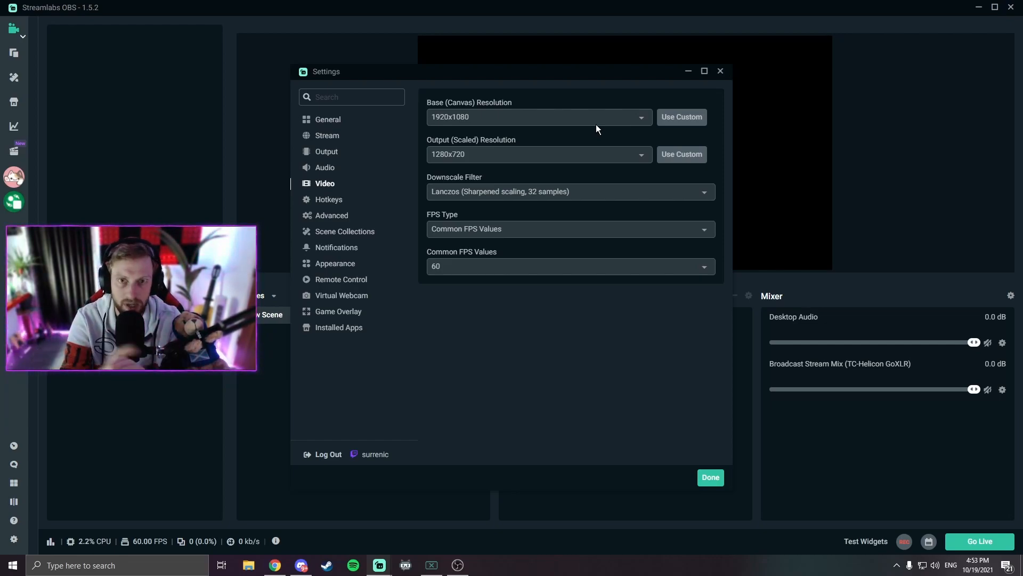
left_click(432, 191)
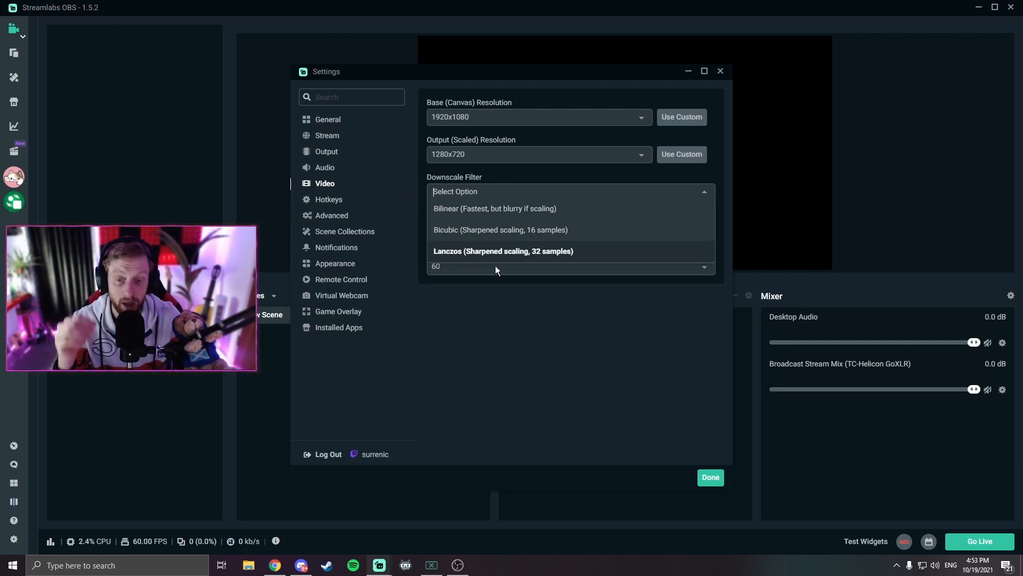
left_click(518, 322)
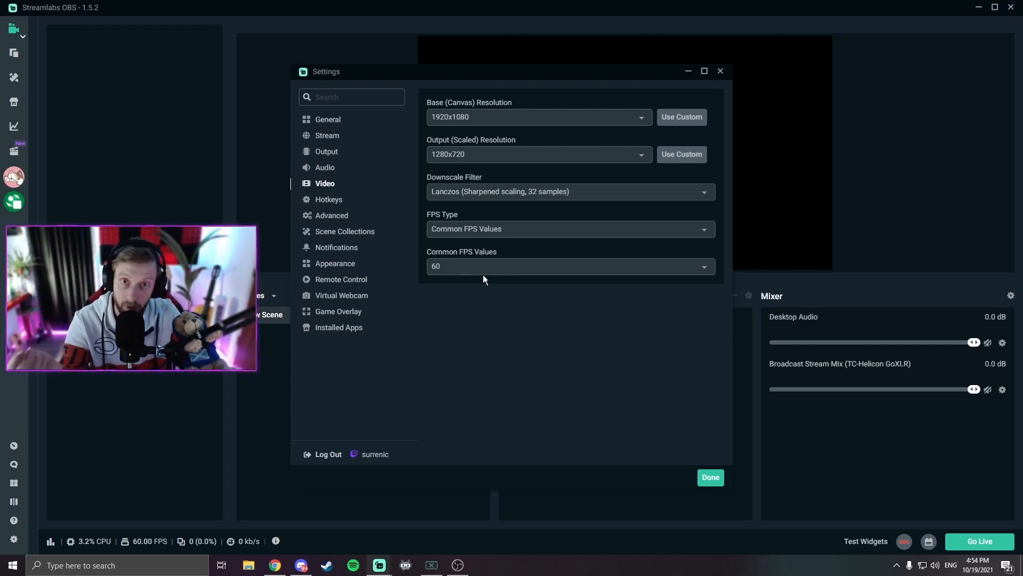
Step: Assign Ctrl+S as both the Mute and Unmute hotkey for the Broadcast Stream Mix source, and remove both assignments again
left_click(336, 200)
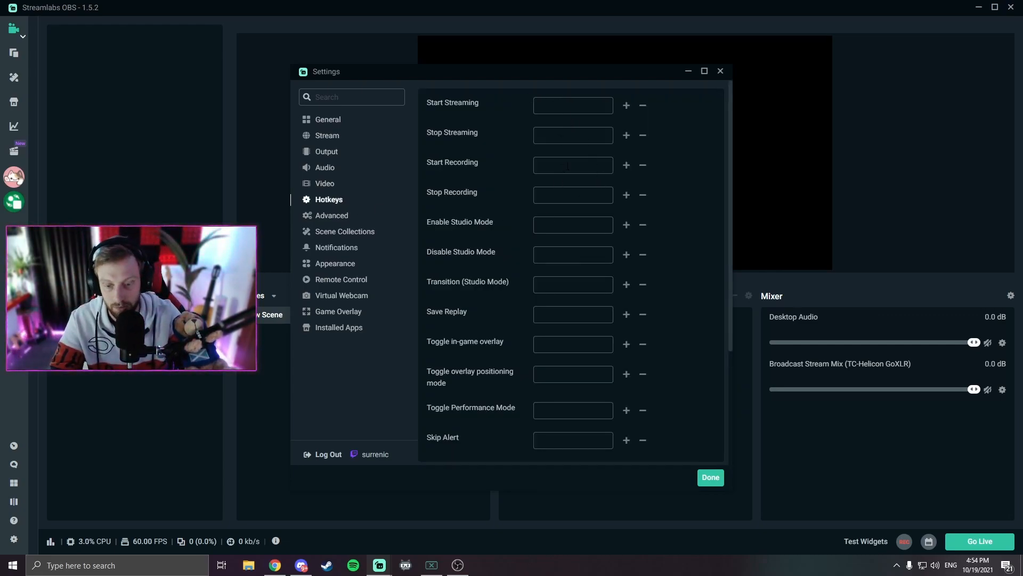
scroll(578, 192, "down", 5)
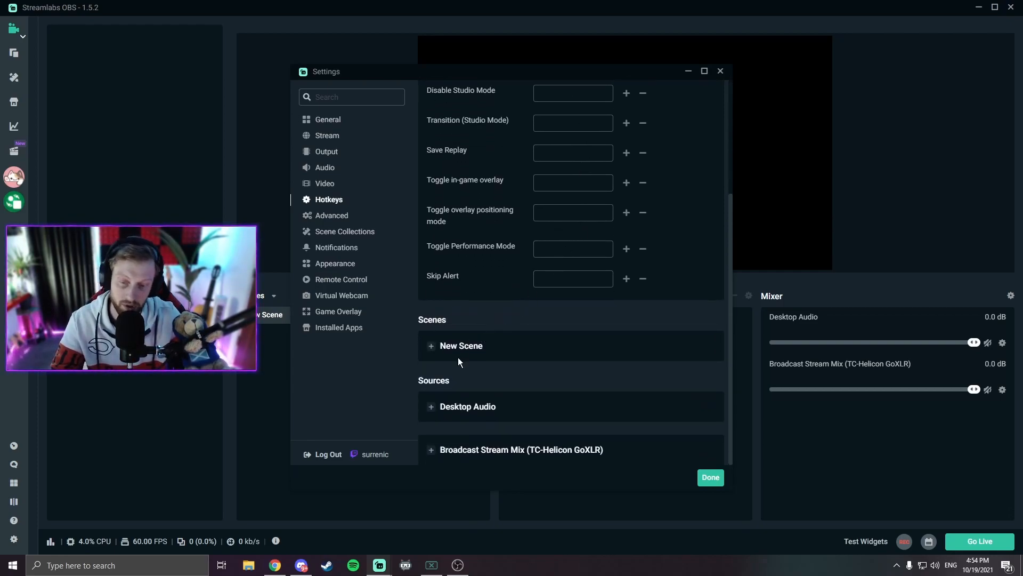
left_click(432, 449)
scroll(494, 424, "down", 4)
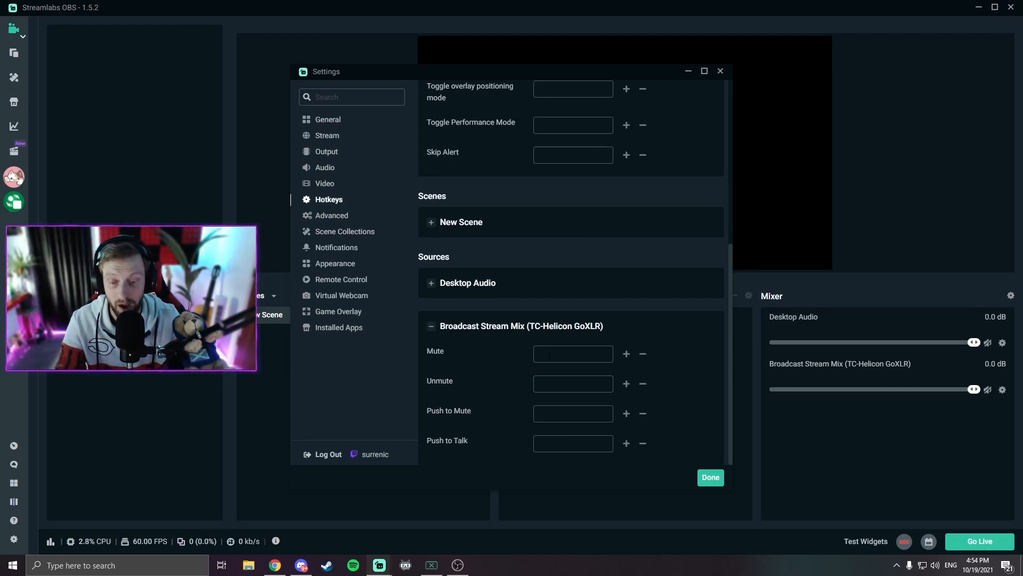
left_click(549, 356)
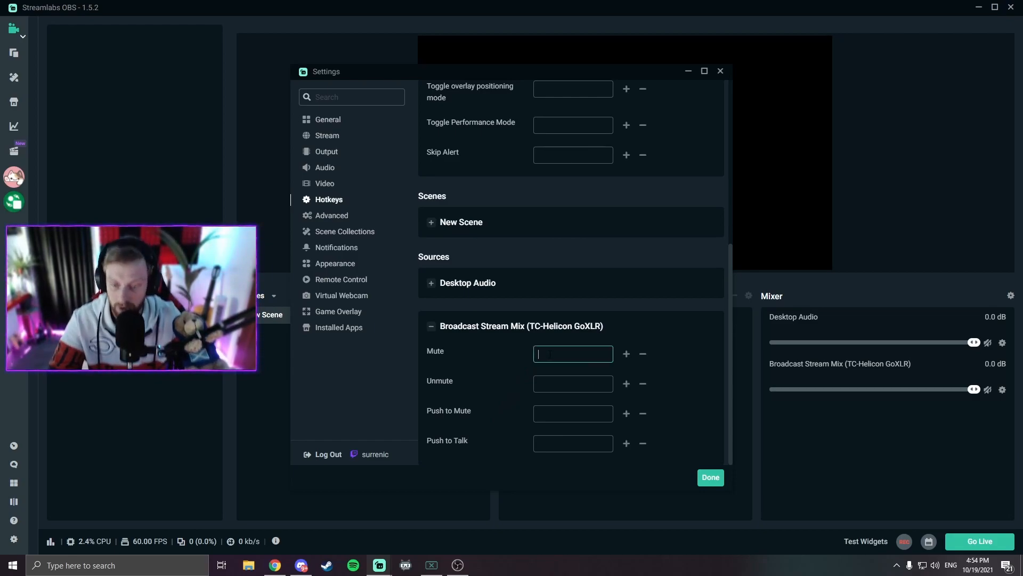
key("ctrl+s")
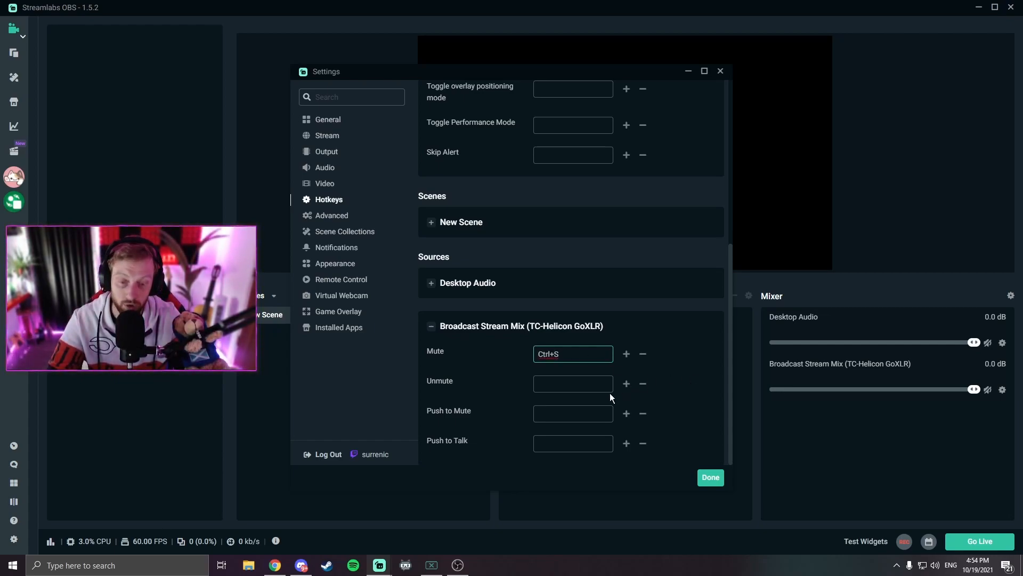
left_click(568, 388)
key("ctrl+s")
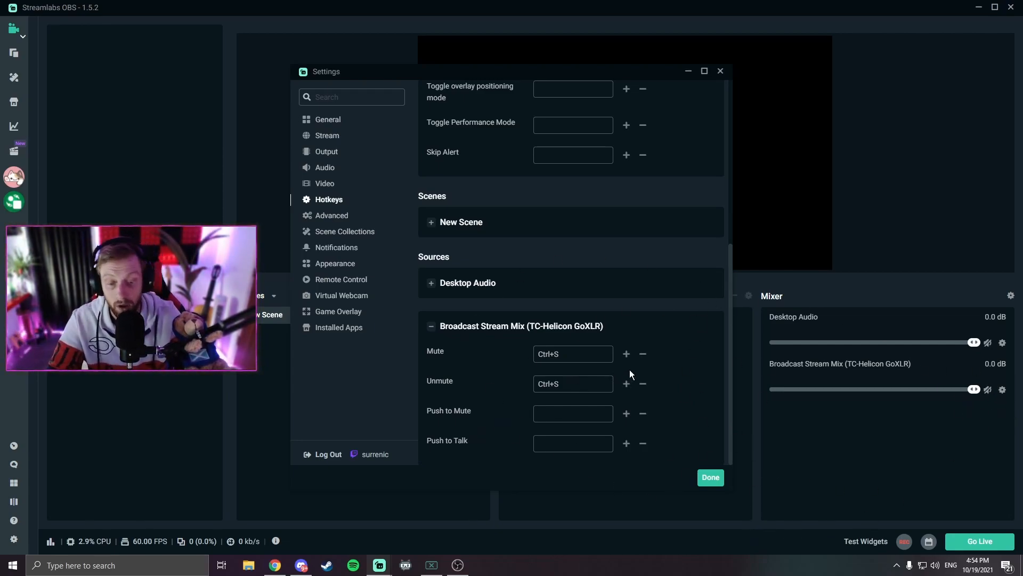
left_click(642, 354)
left_click(642, 385)
Step: Examine the process priority choices in the advanced settings
left_click(334, 218)
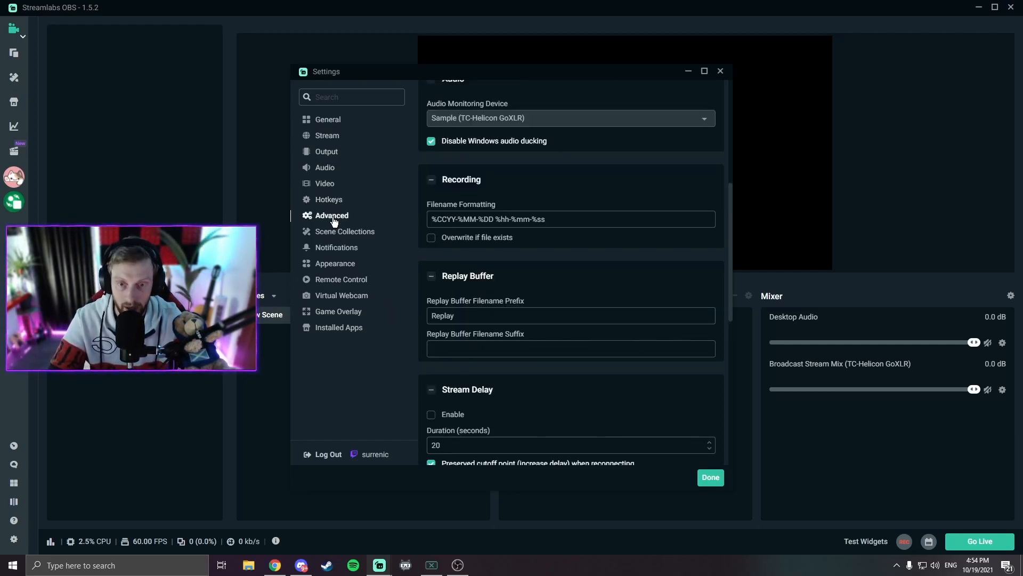
scroll(550, 294, "up", 5)
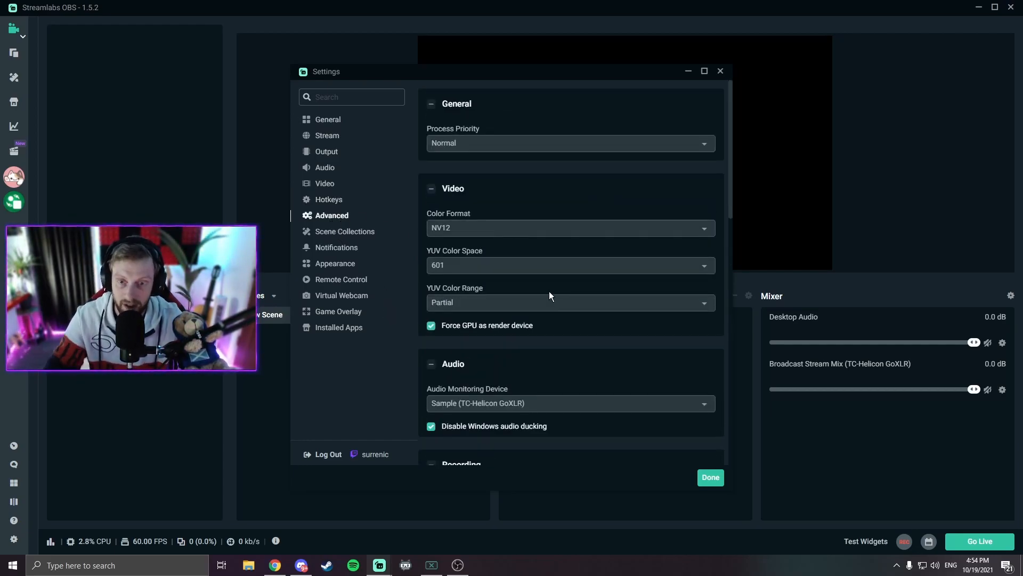
left_click(465, 140)
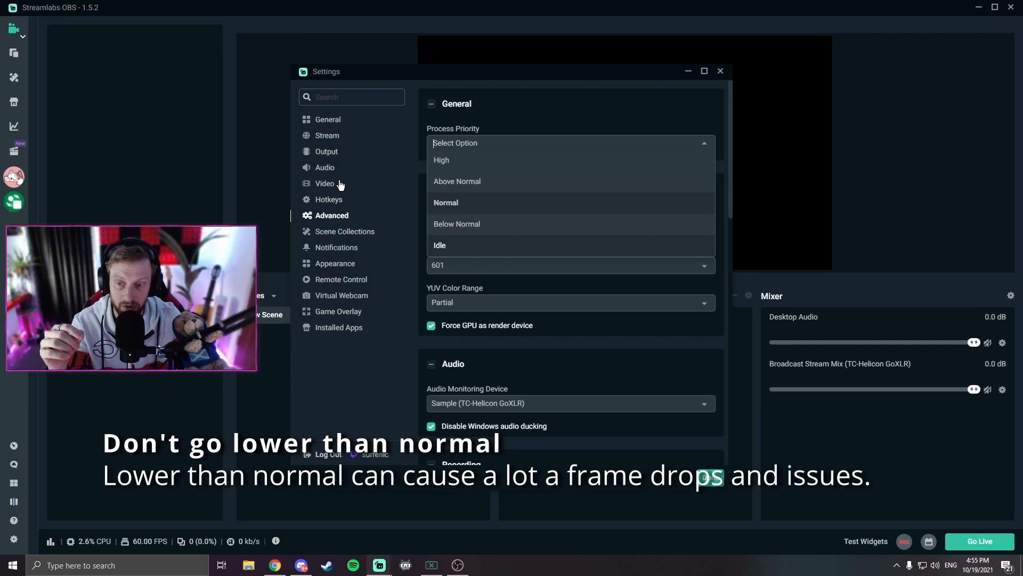
left_click(359, 399)
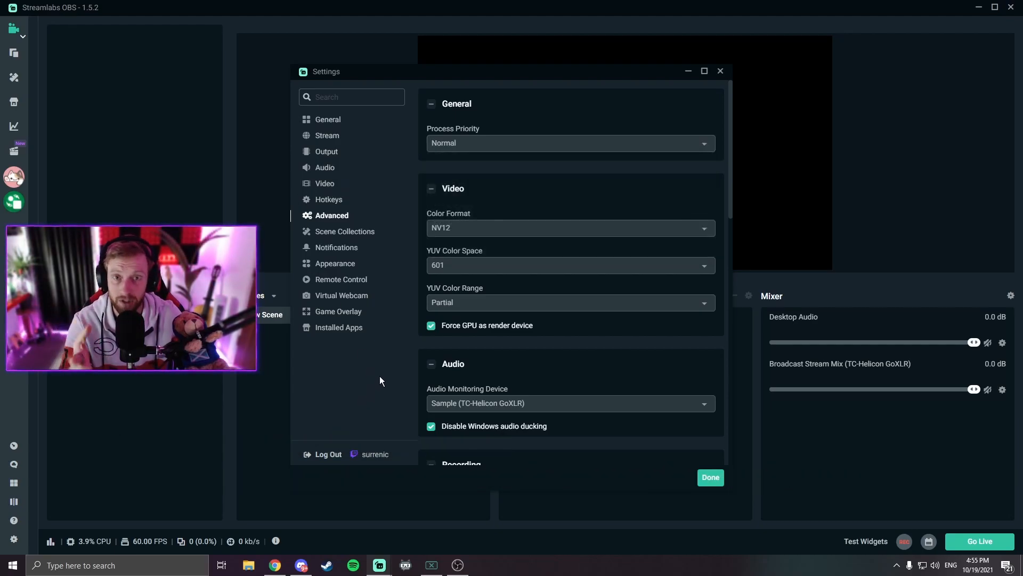
Step: Review the scene collection settings and the notification settings with their troubleshooter thresholds
left_click(347, 232)
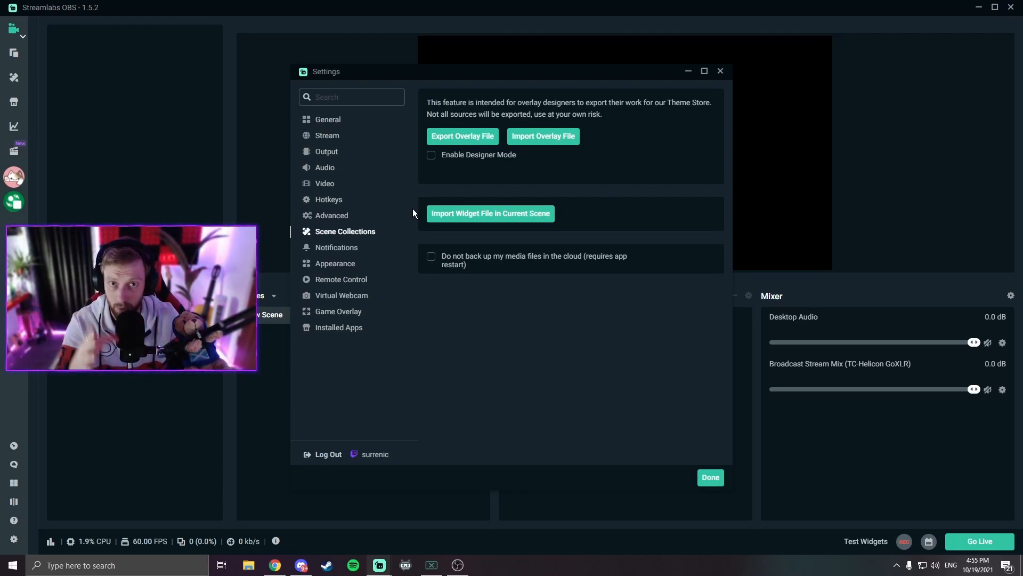
left_click(352, 250)
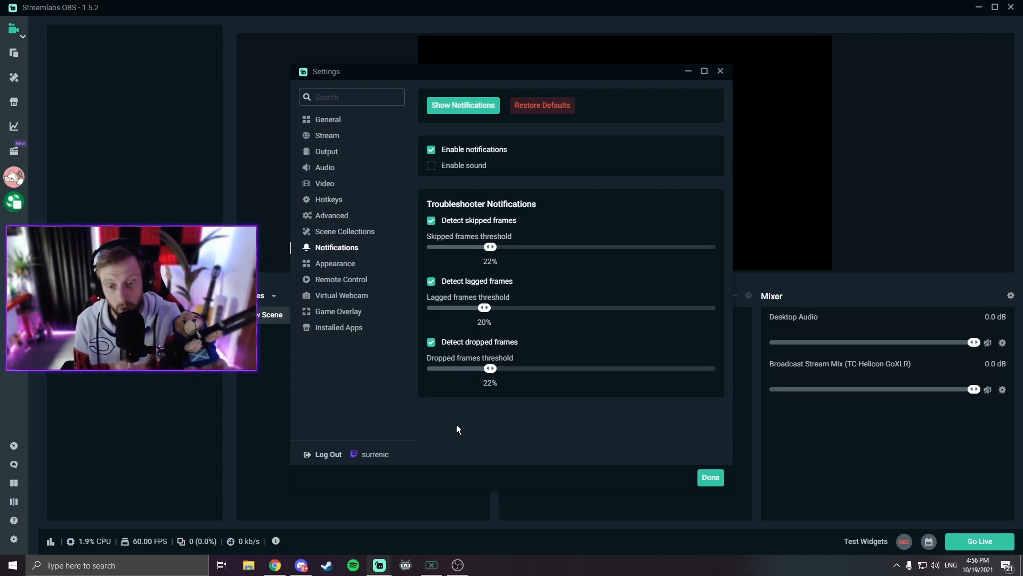
Step: Try the Day theme in the appearance settings, and switch the theme back to Night
left_click(329, 269)
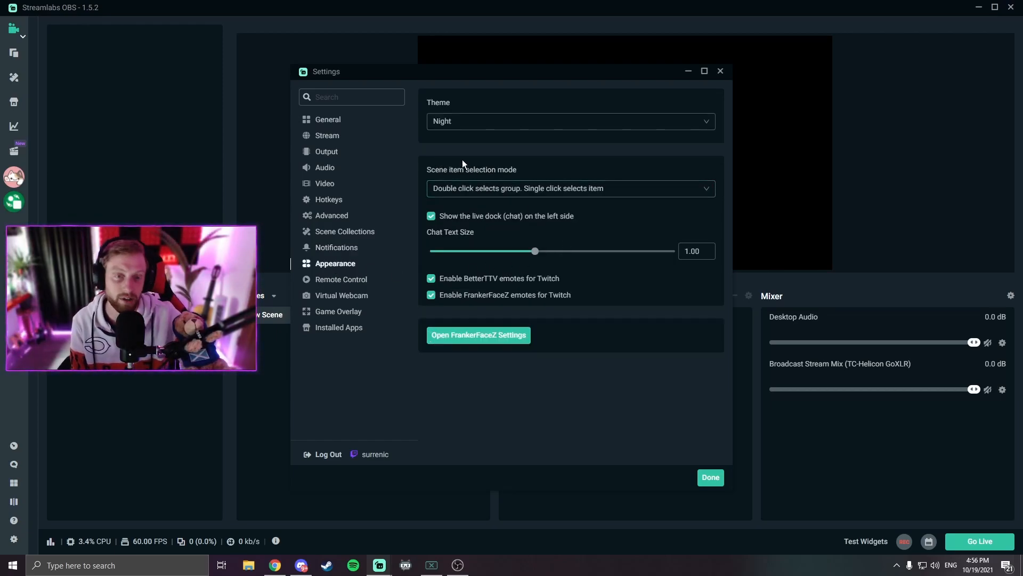
left_click(463, 121)
left_click(441, 158)
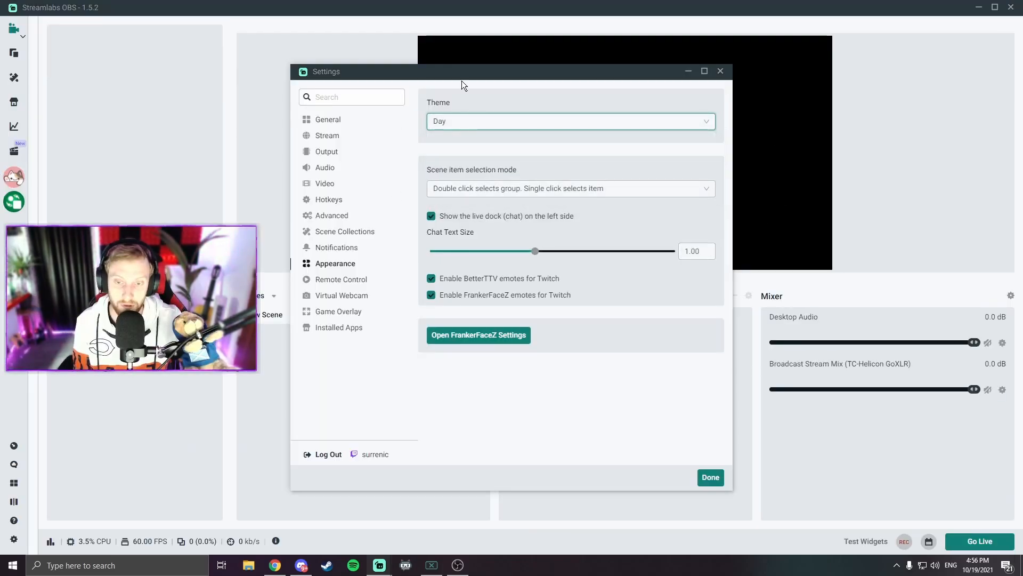
left_click(479, 121)
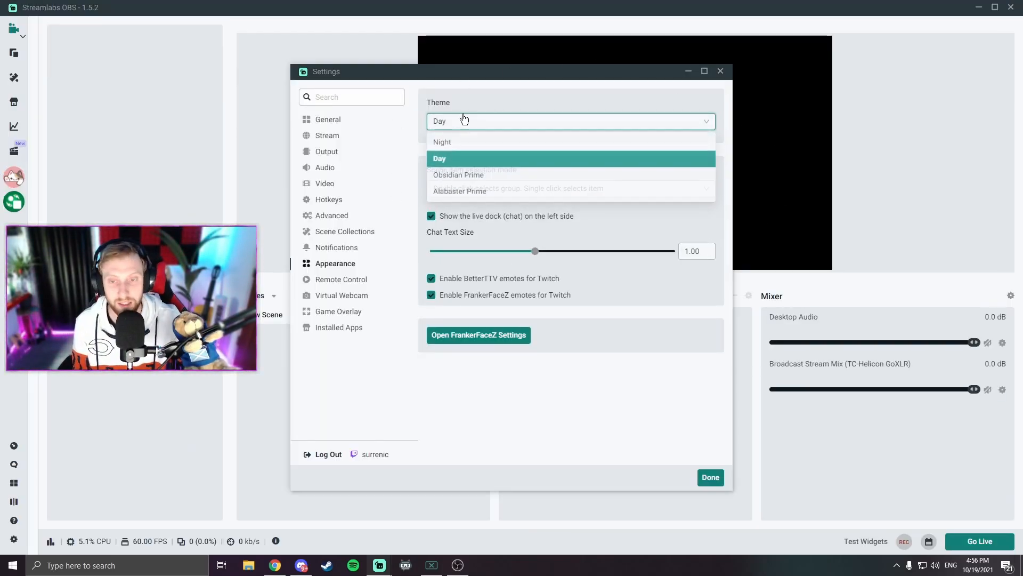
left_click(466, 143)
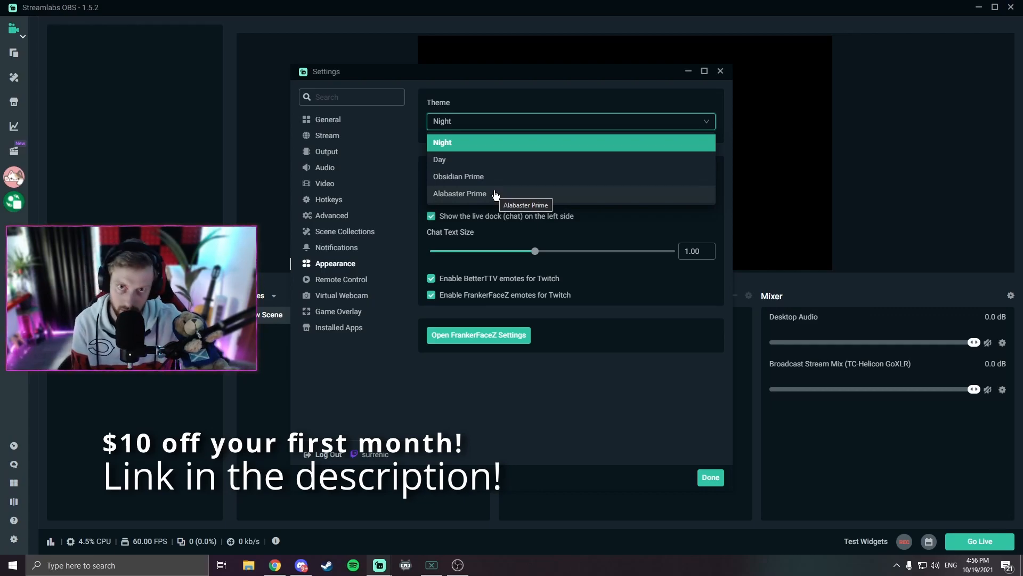
left_click(587, 244)
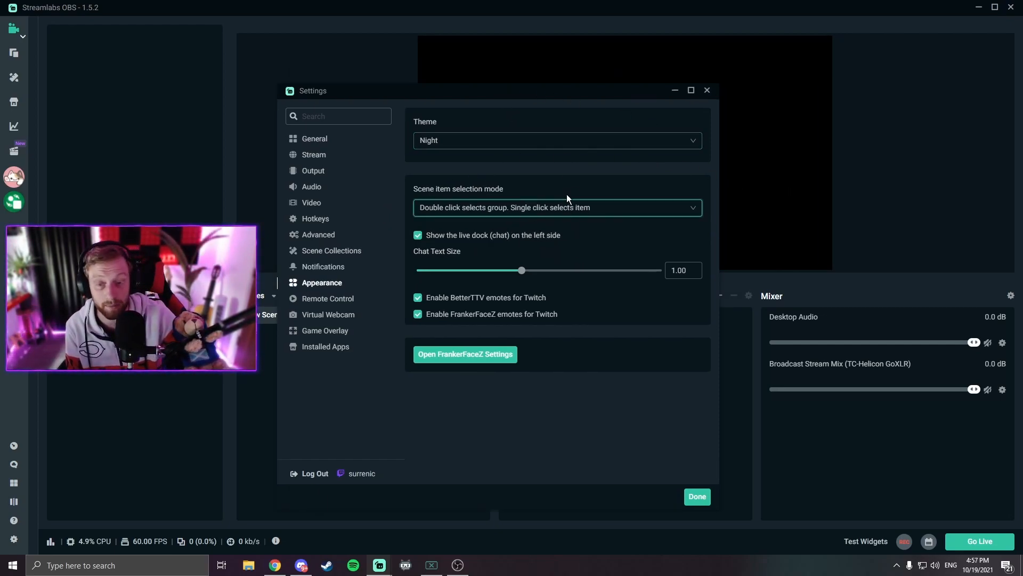
Step: Set the scene item selection mode to "Single click selects group. Double click selects item", and restore "Double click selects group. Single click selects item"
left_click(521, 213)
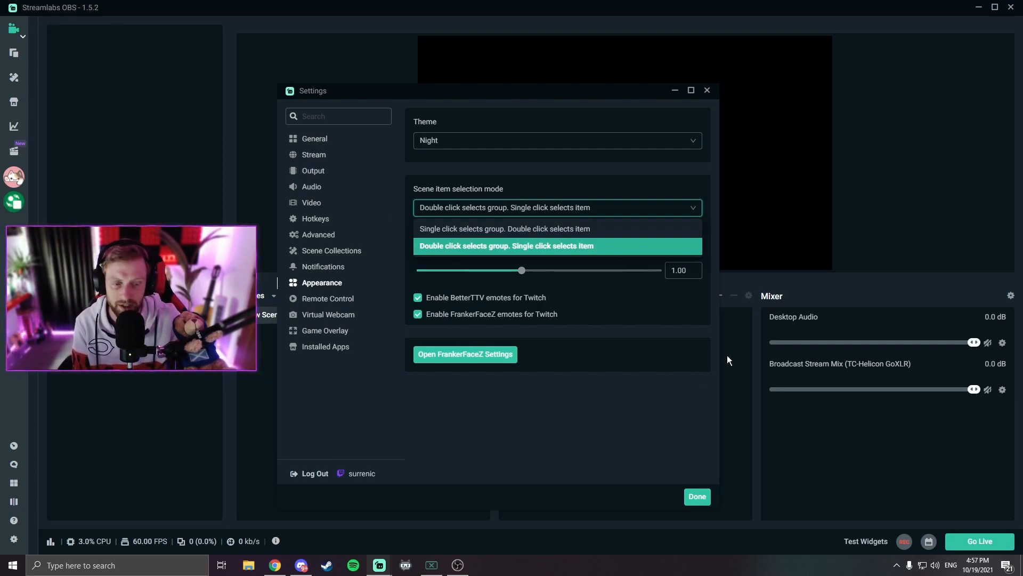
left_click(471, 228)
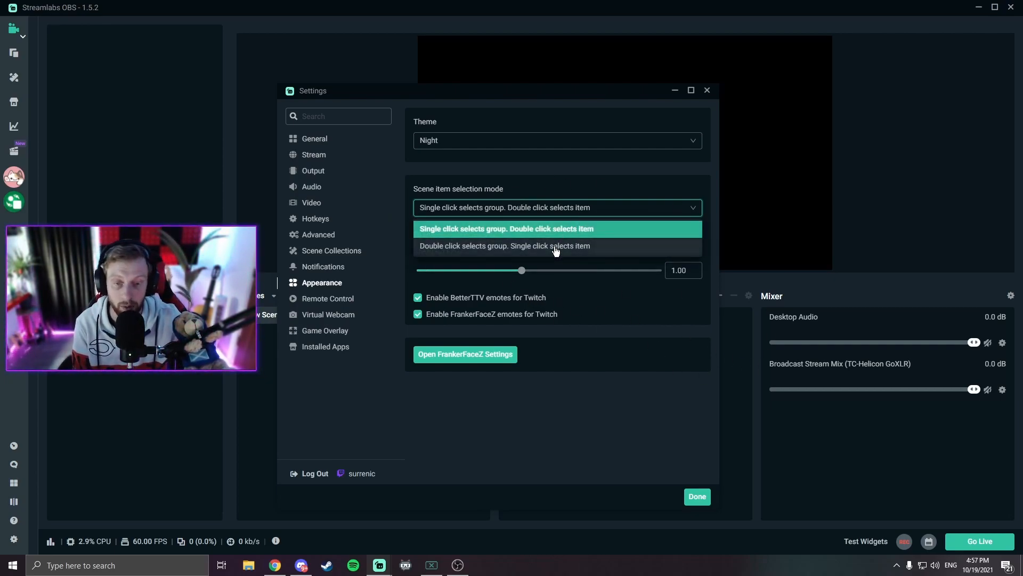
left_click(533, 247)
left_click(458, 211)
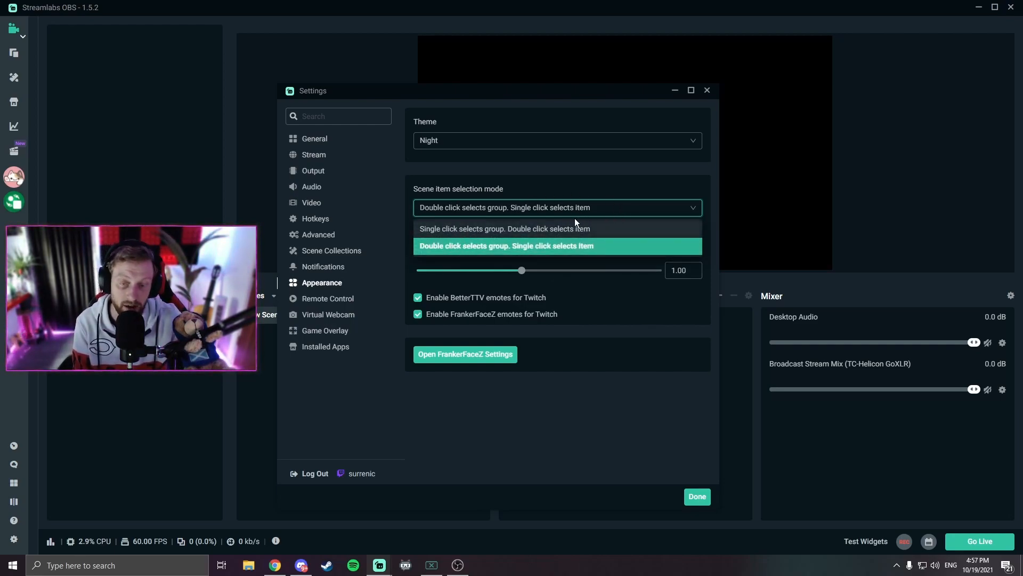
left_click(500, 208)
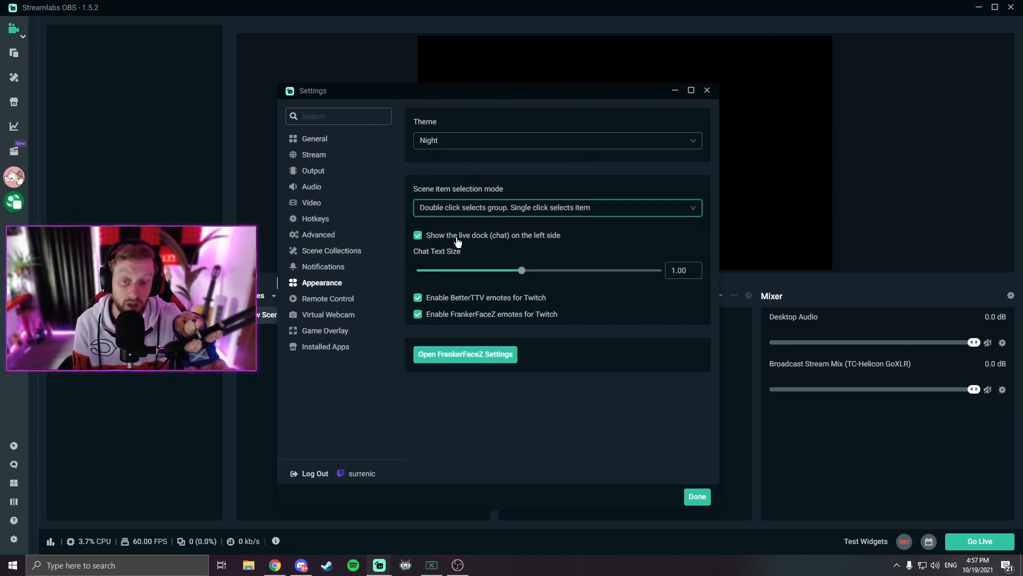
Step: Try turning off the option that shows the live dock on the left side, and expand the chat dock
left_click(486, 237)
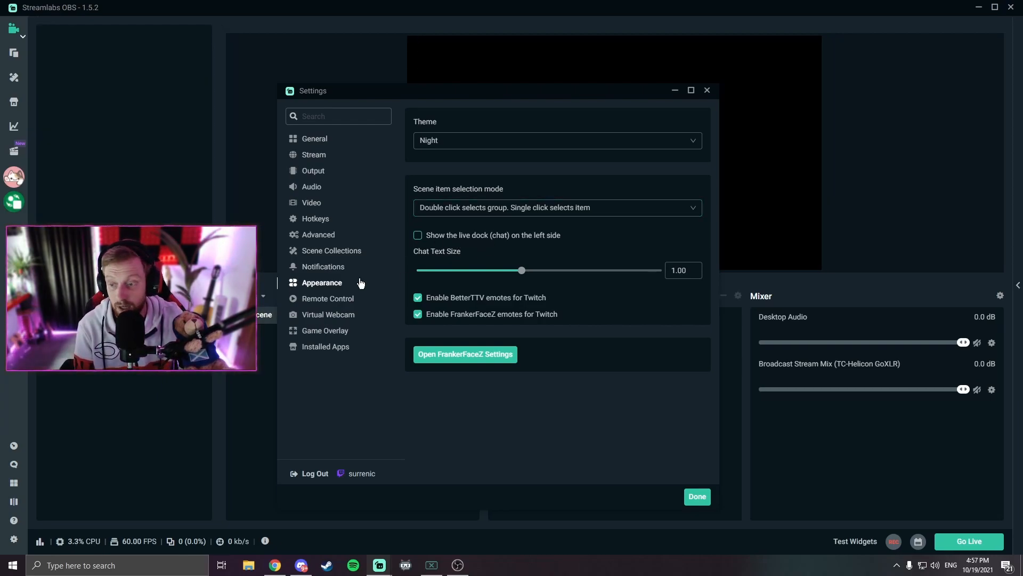
left_click(454, 238)
left_click(471, 238)
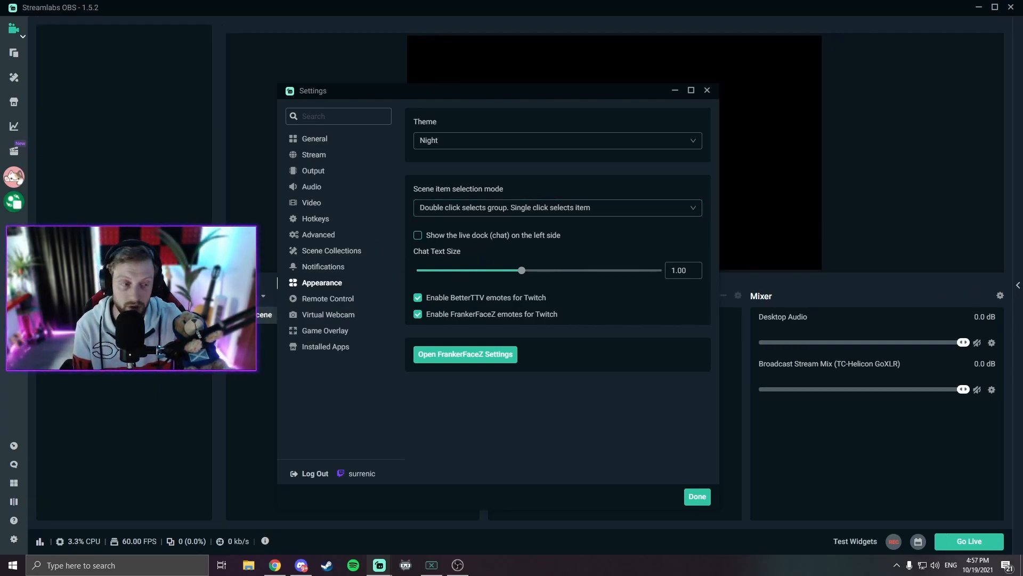
left_click(1017, 276)
left_click(1018, 278)
mouse_move(386, 564)
left_click(436, 516)
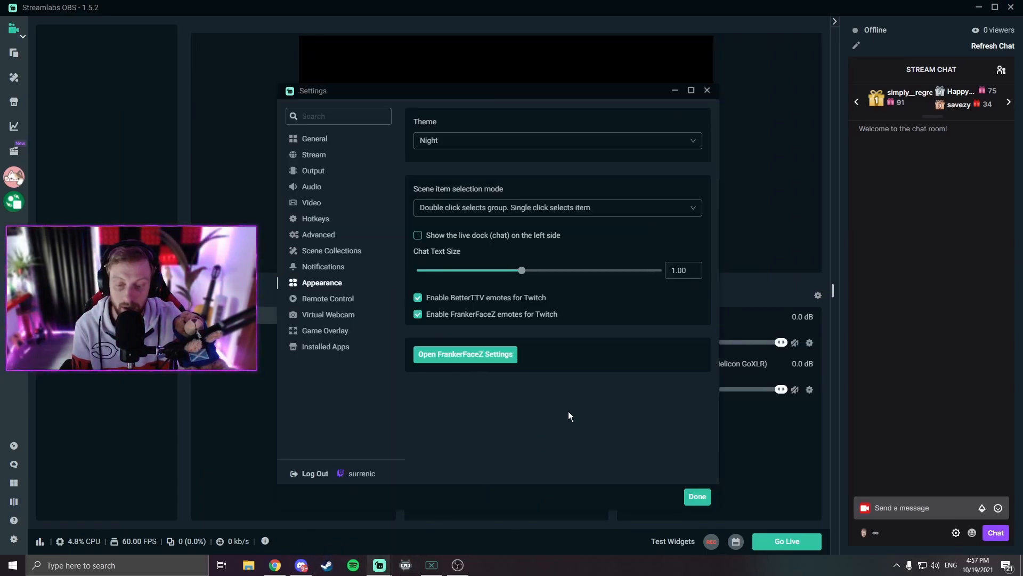
Step: Turn showing the live dock (chat) on the left side back on, and collapse the dock
left_click(462, 236)
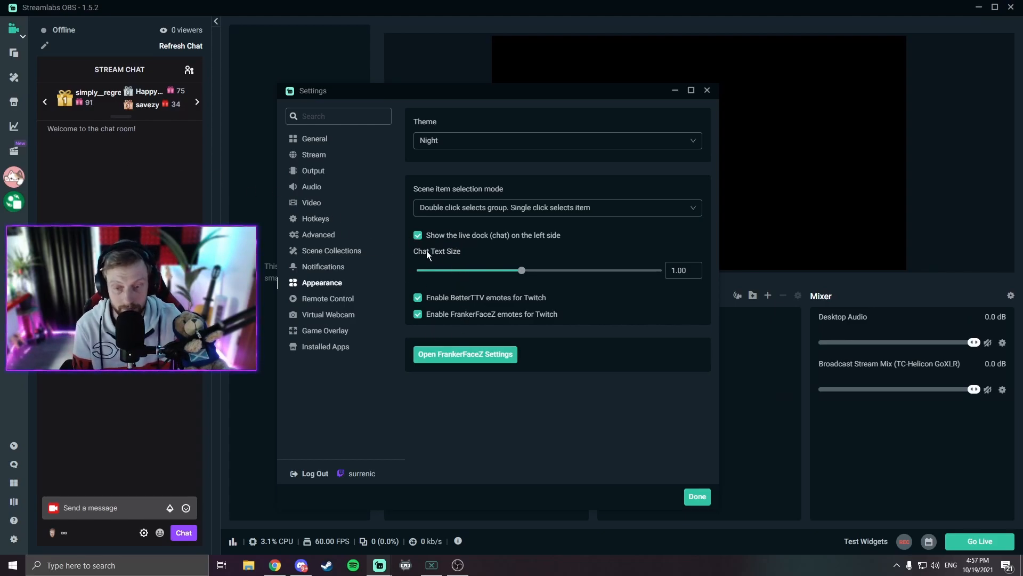
left_click(216, 24)
mouse_move(379, 564)
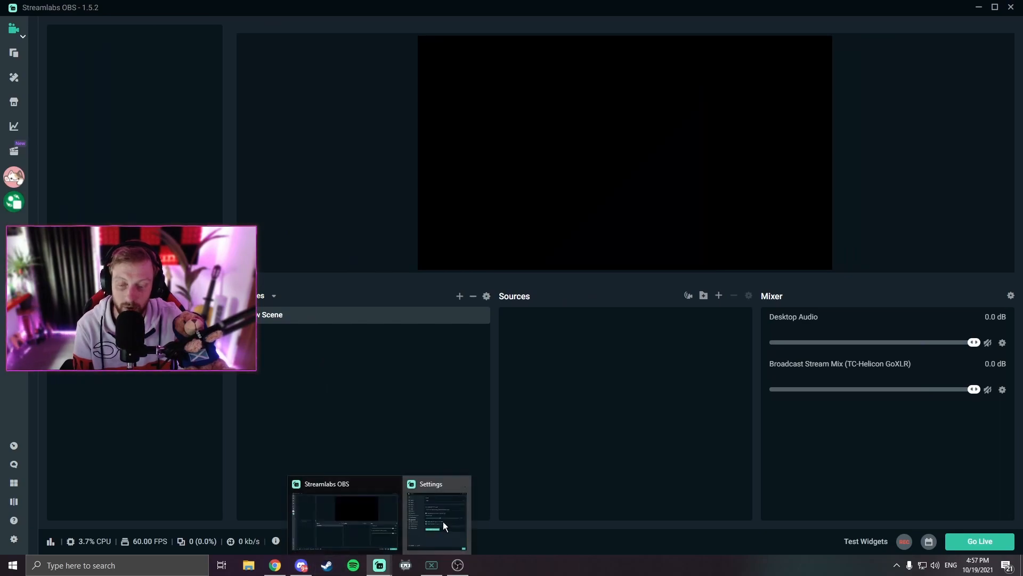
left_click(440, 525)
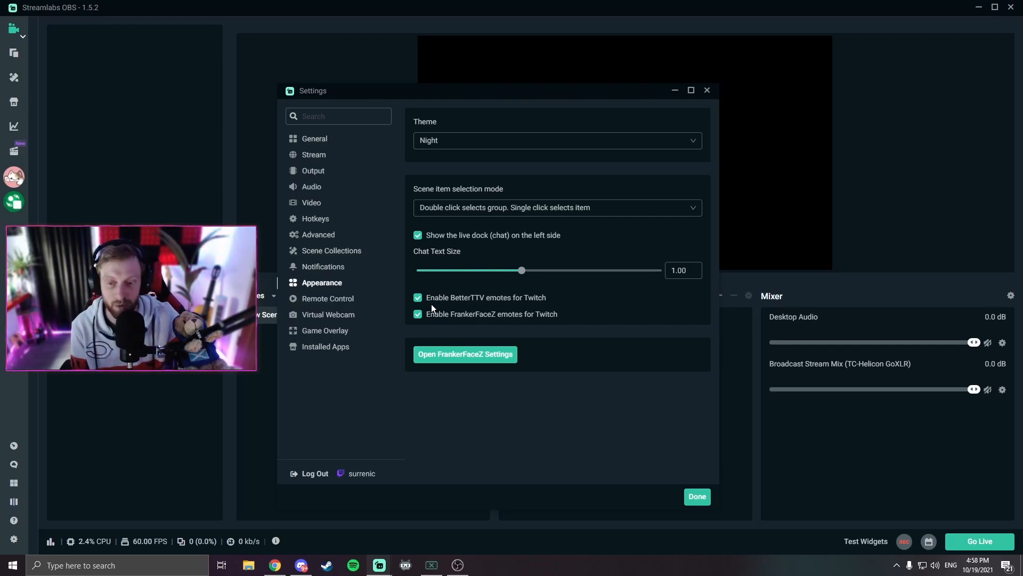
Step: Review the remote control, virtual webcam, game overlay and installed apps settings, and the scene transitions window
left_click(326, 299)
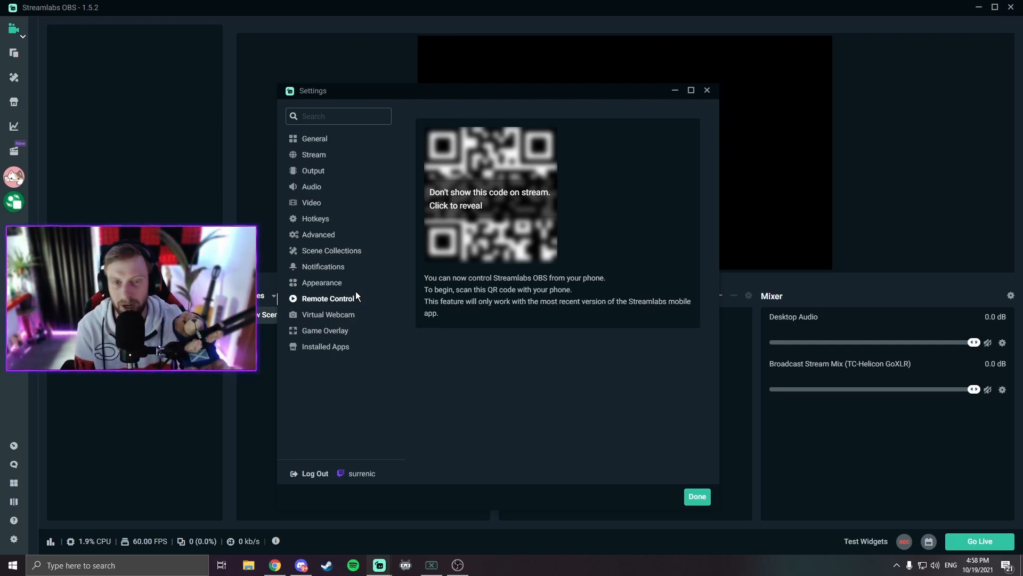
left_click(342, 320)
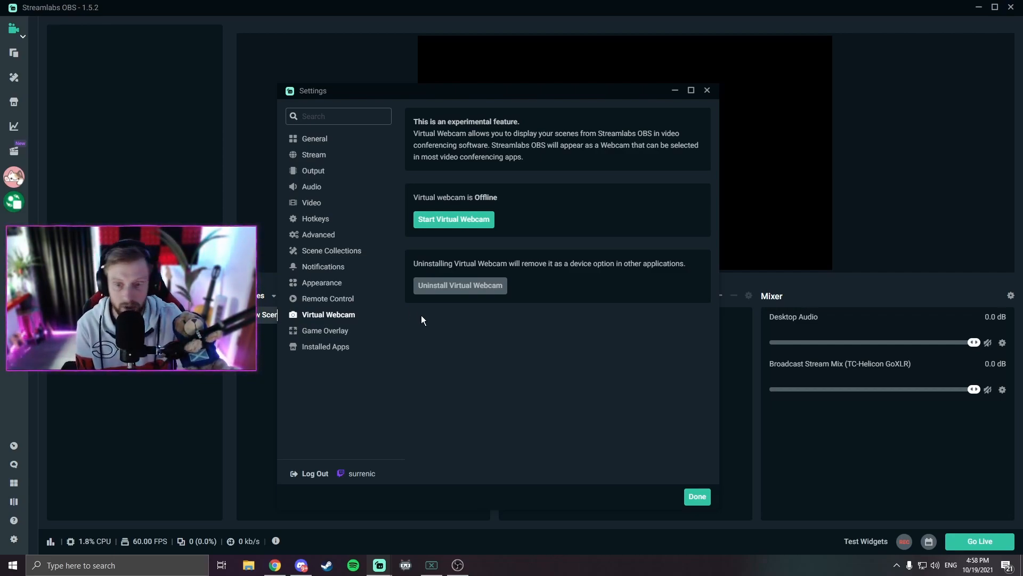
left_click(330, 338)
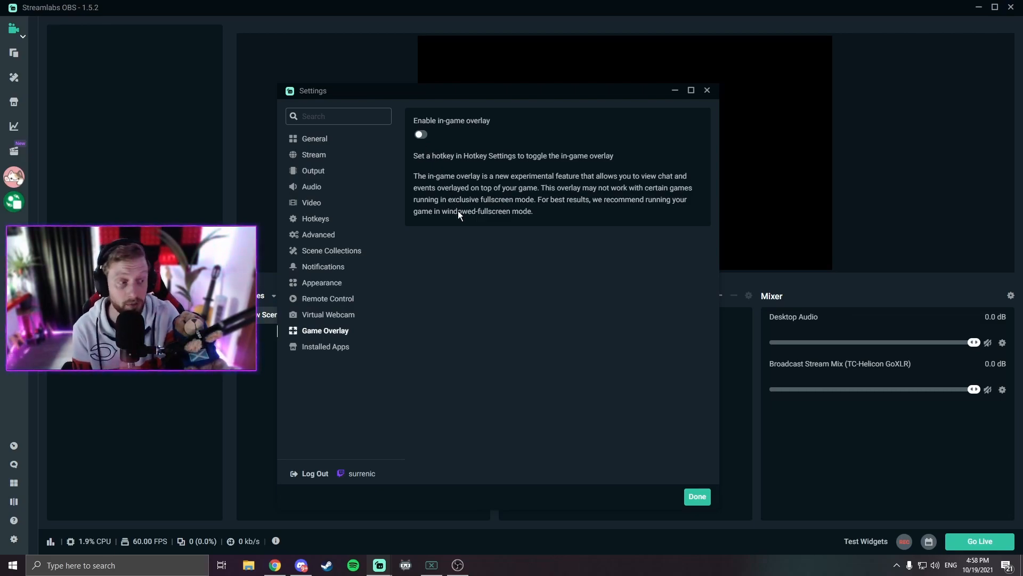
left_click(336, 352)
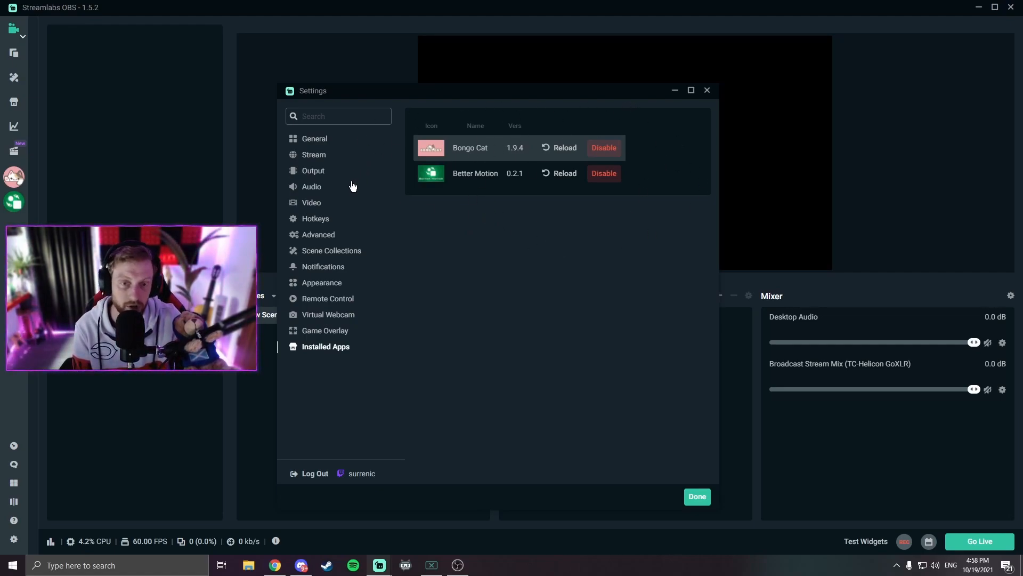
left_click(697, 497)
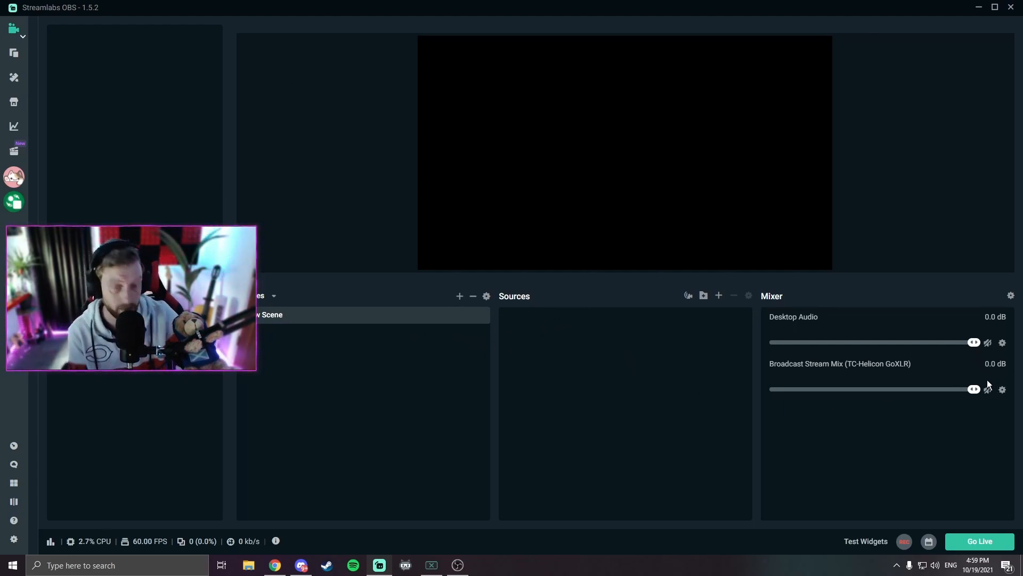
left_click(487, 297)
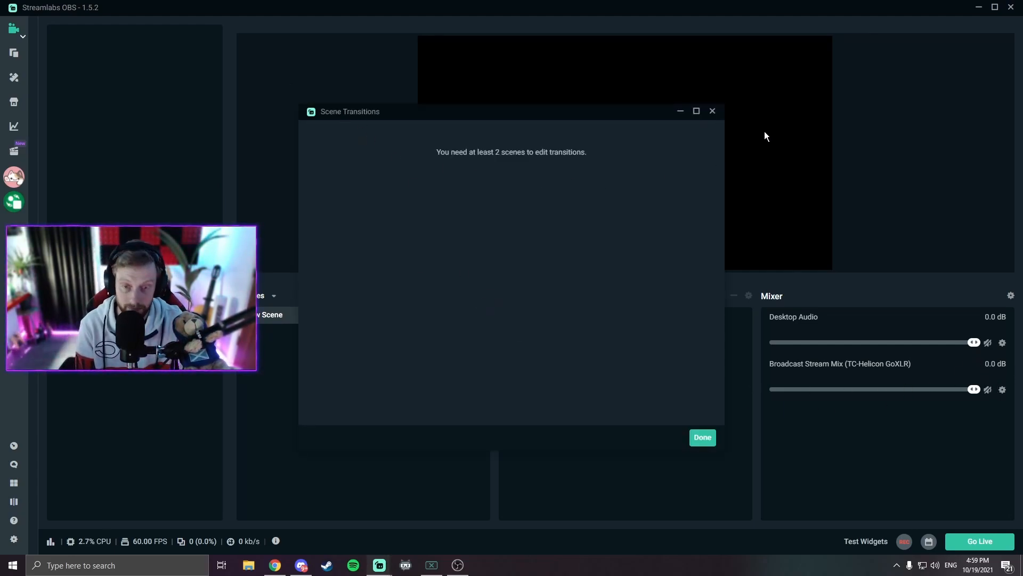
left_click(712, 111)
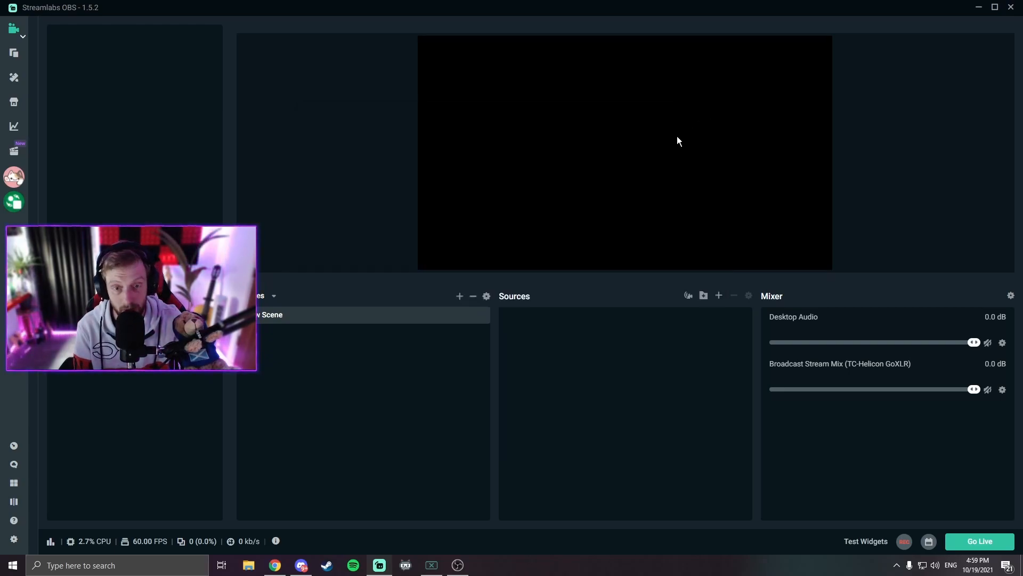
Step: Try to remove the scene named New Scene
right_click(397, 318)
left_click(423, 352)
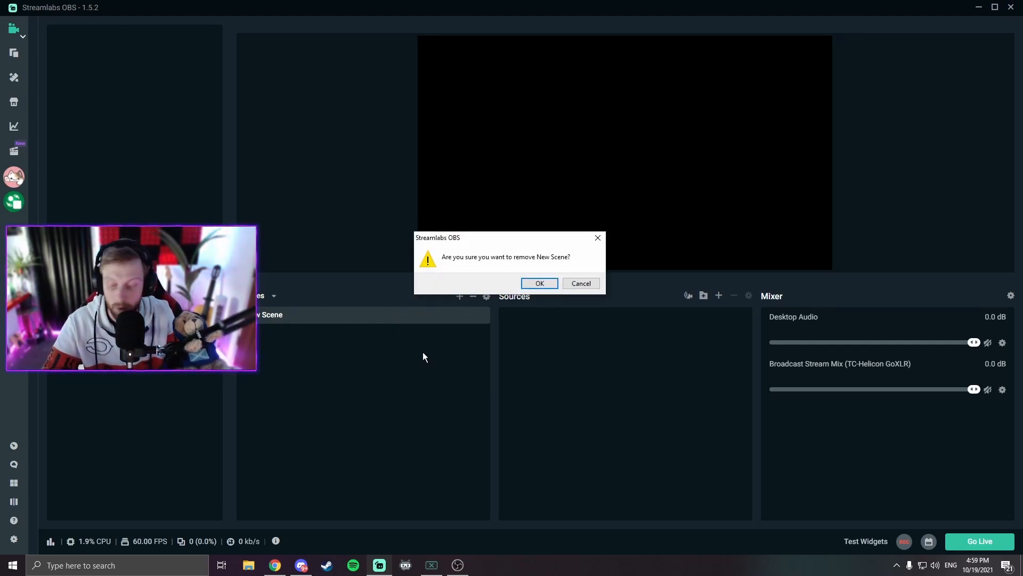
left_click(539, 283)
Step: Rename the scene New Scene as Game
right_click(475, 316)
left_click(514, 334)
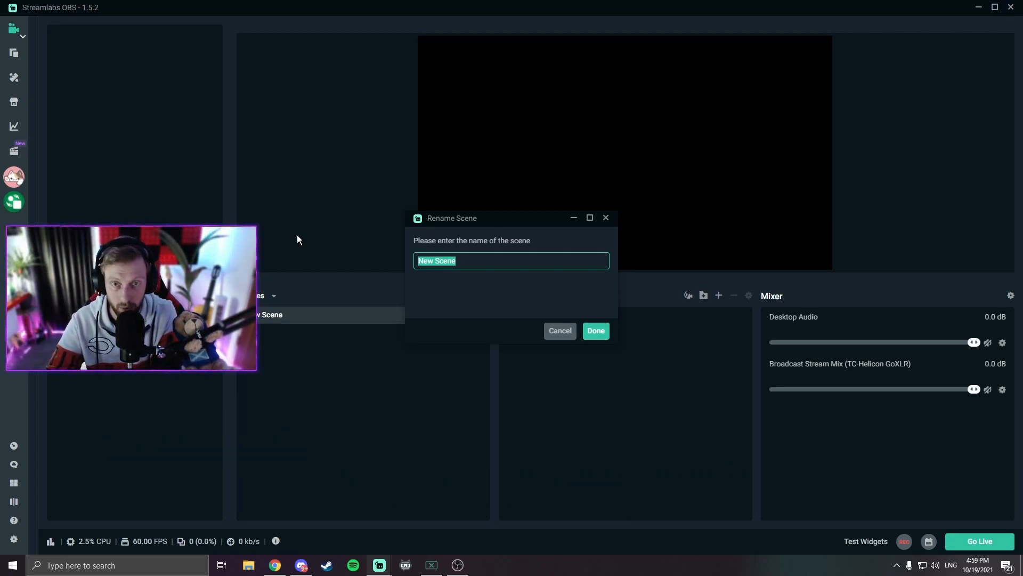
type("Game")
key("Return")
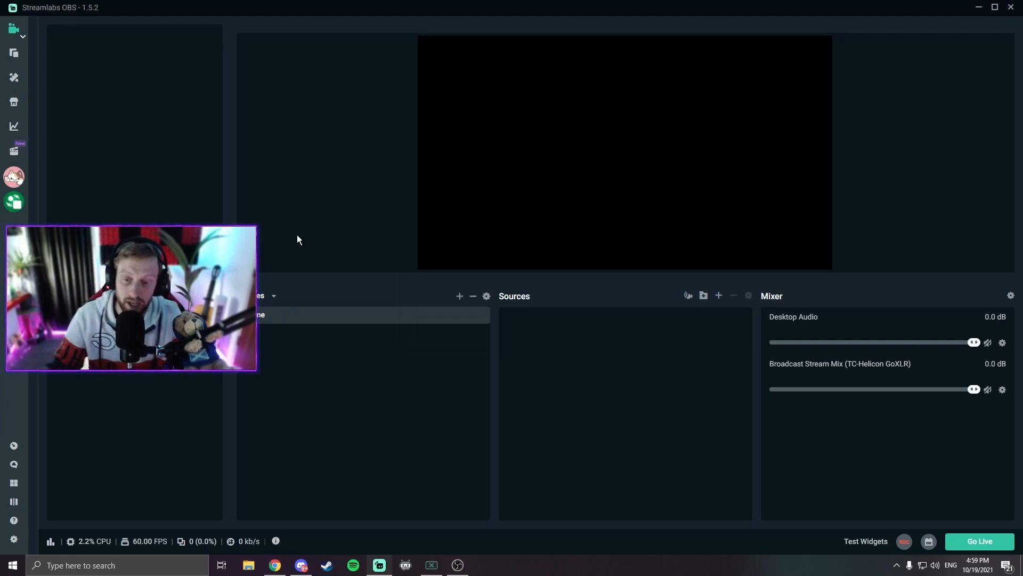
Step: Add a Game Capture source to the Game scene, keeping the default source name
left_click(719, 296)
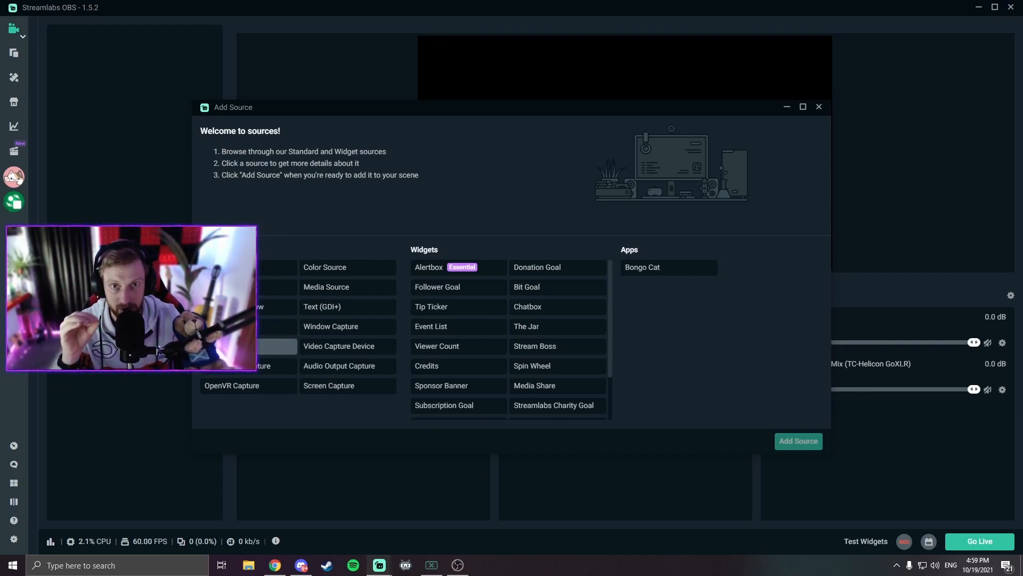
left_click(251, 346)
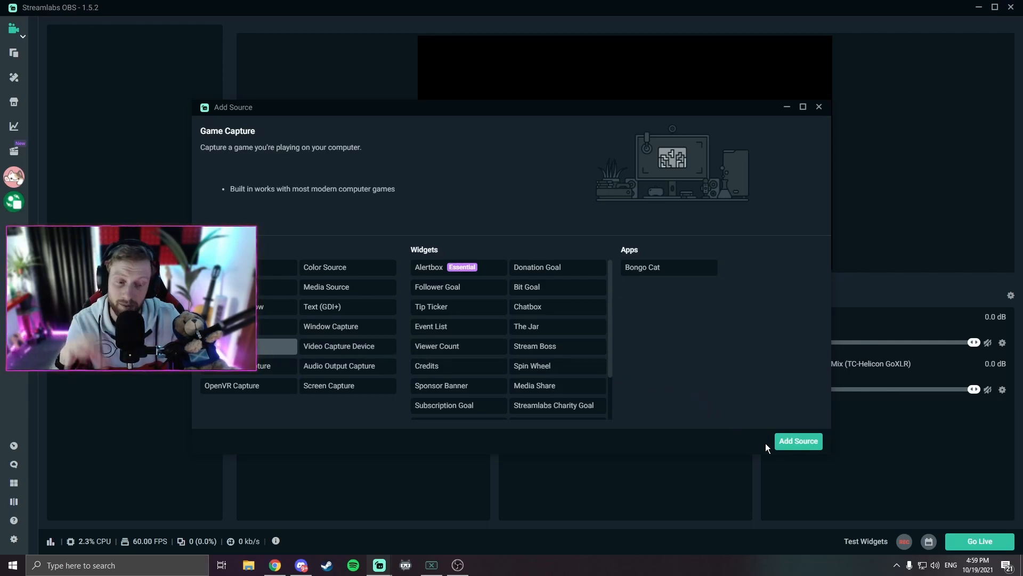
left_click(791, 444)
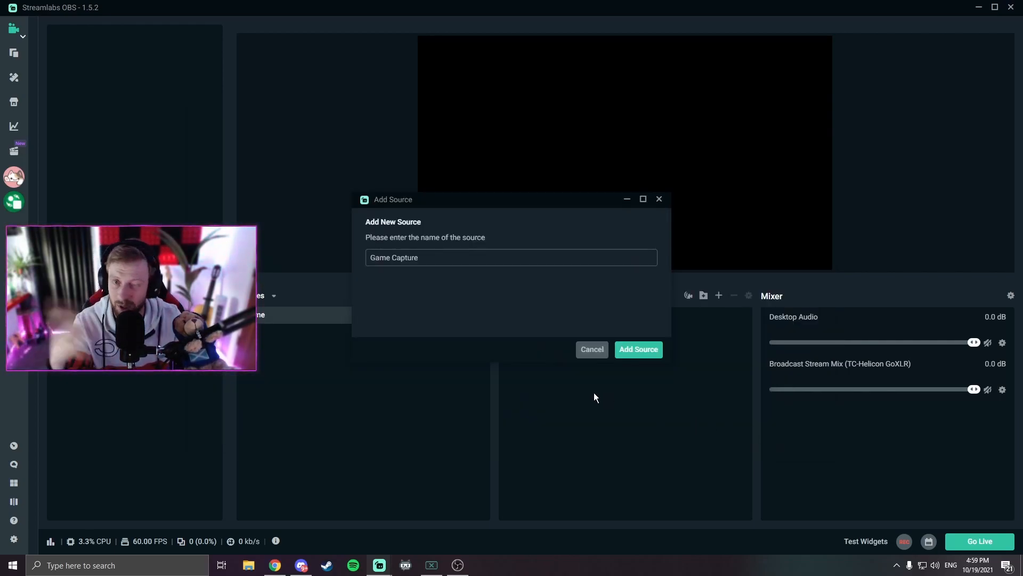
left_click(637, 351)
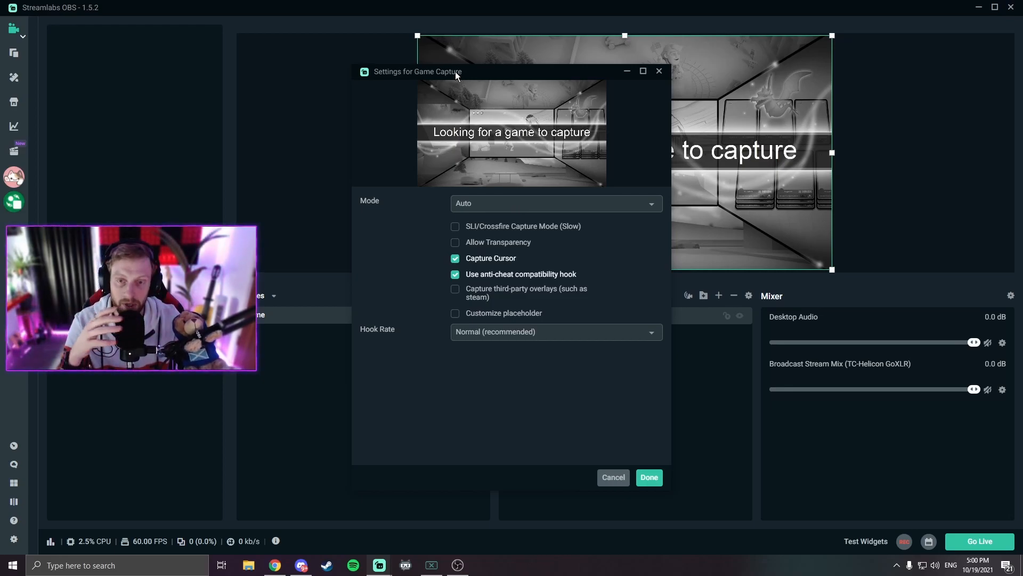
Step: Try the game capture modes "Capture specific window", with the Streamlabs OBS window, and "Capture foreground window with hotkey"
left_click_drag(457, 75, 165, 84)
left_click(185, 216)
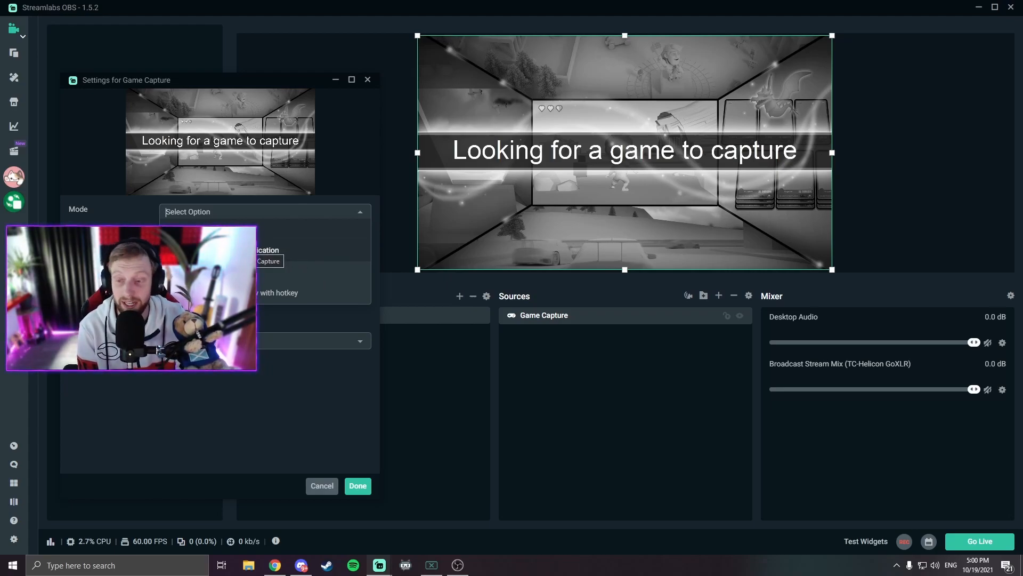
left_click(250, 272)
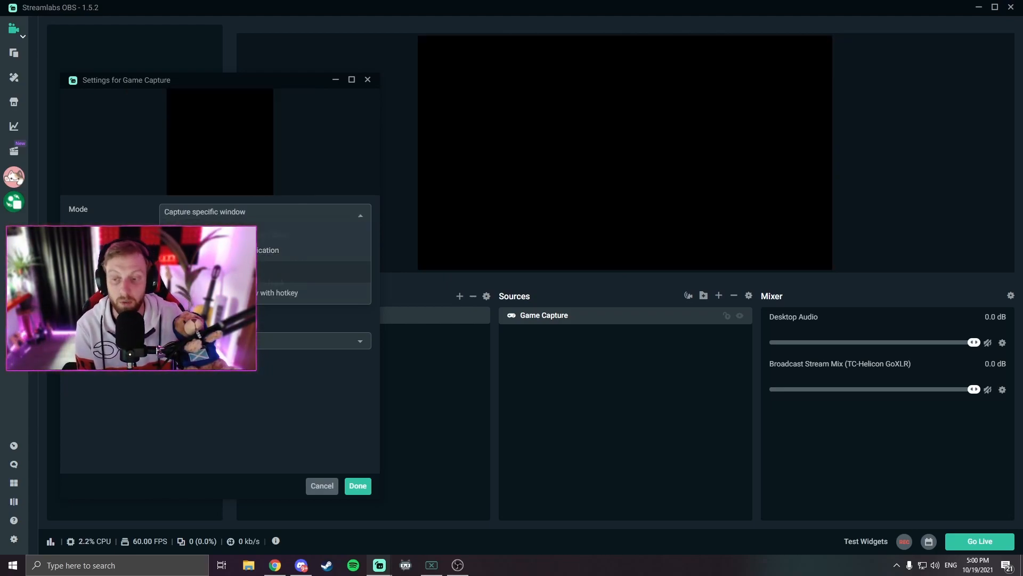
left_click(274, 238)
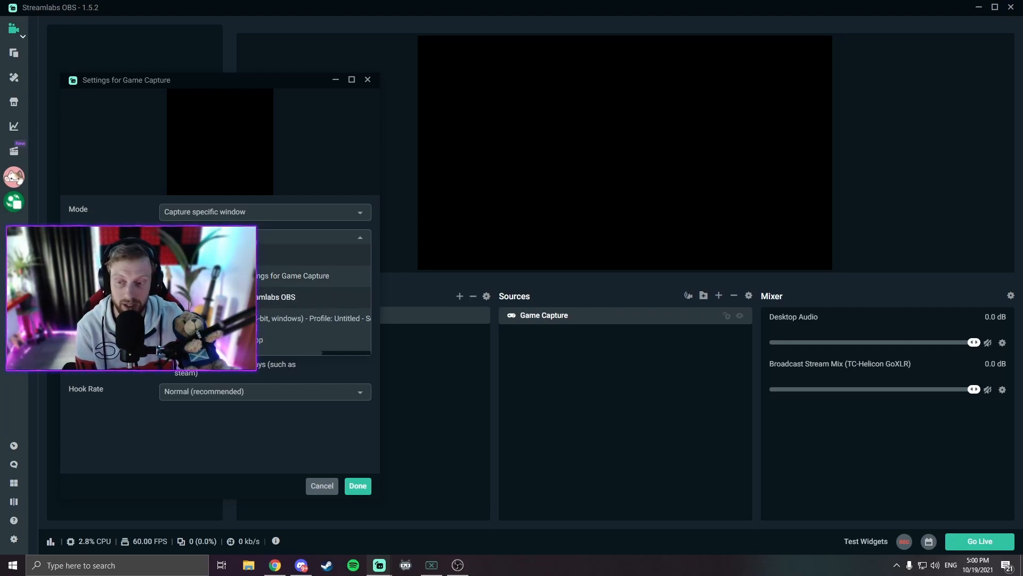
left_click(278, 299)
left_click(218, 212)
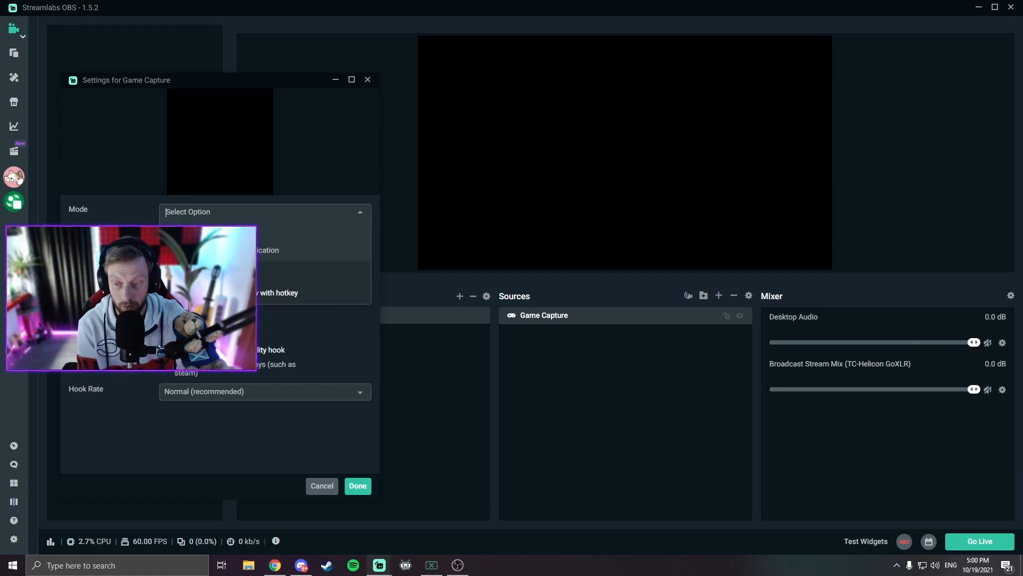
left_click(247, 293)
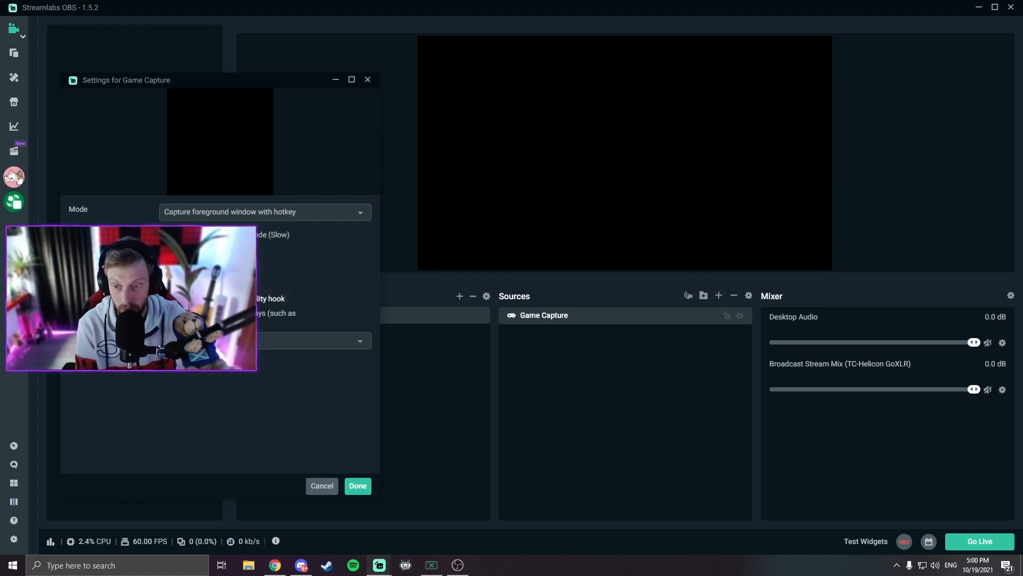
Step: Set the game capture mode back to Auto and finish the source settings
left_click(247, 213)
left_click(248, 231)
left_click(247, 212)
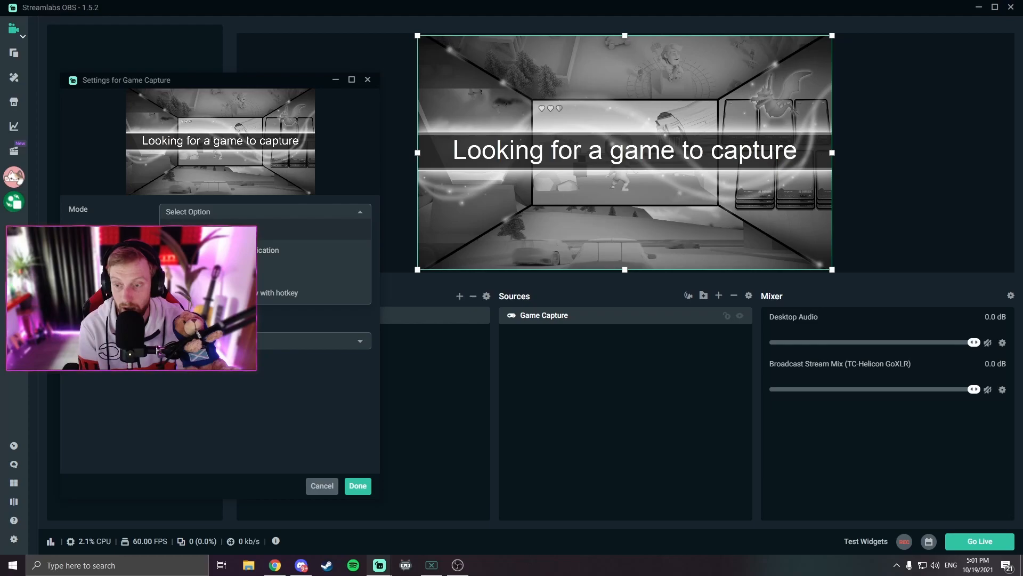
left_click(248, 213)
left_click(247, 212)
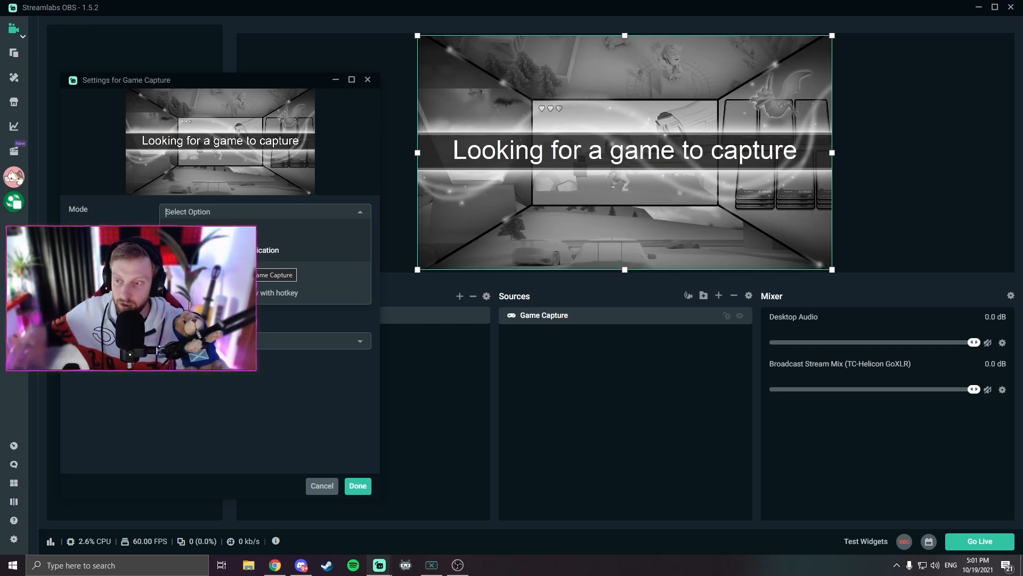
left_click(357, 487)
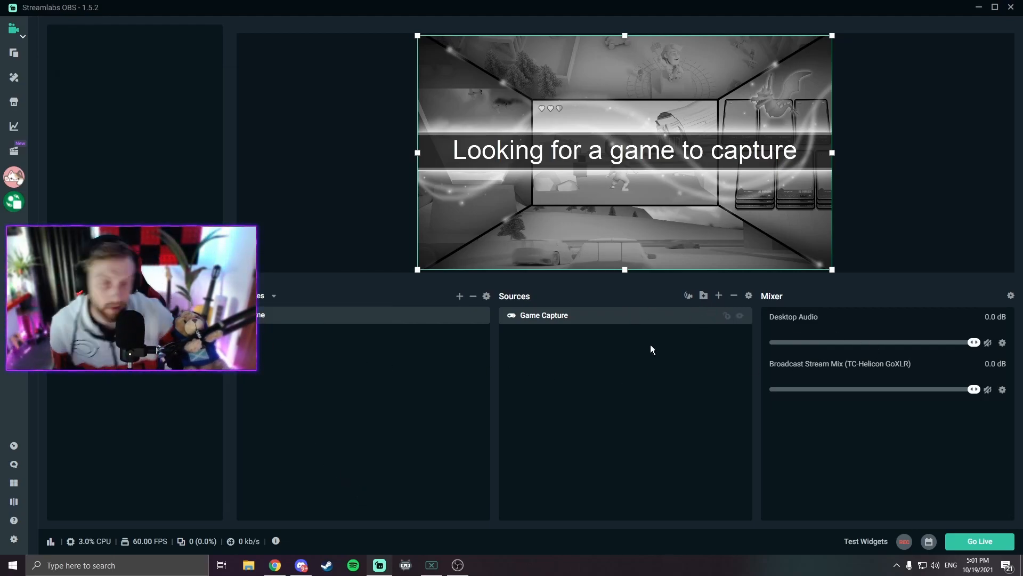
Step: Add a Display Capture source that captures "Display 3: 1920x1080 @ 0,0 (Primary Monitor)"
left_click(724, 293)
left_click(274, 326)
left_click(798, 441)
left_click(639, 350)
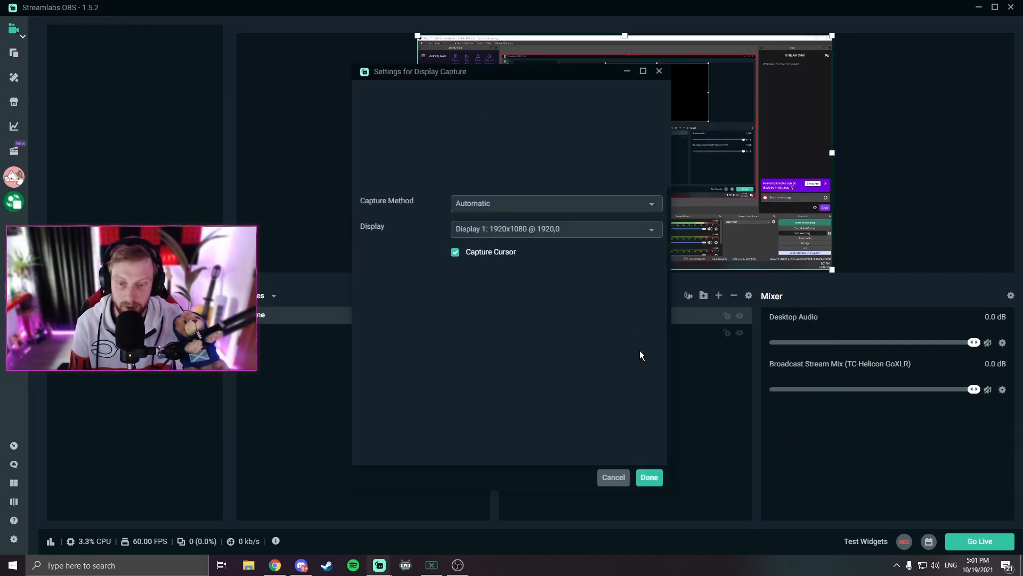
left_click(555, 229)
left_click(516, 290)
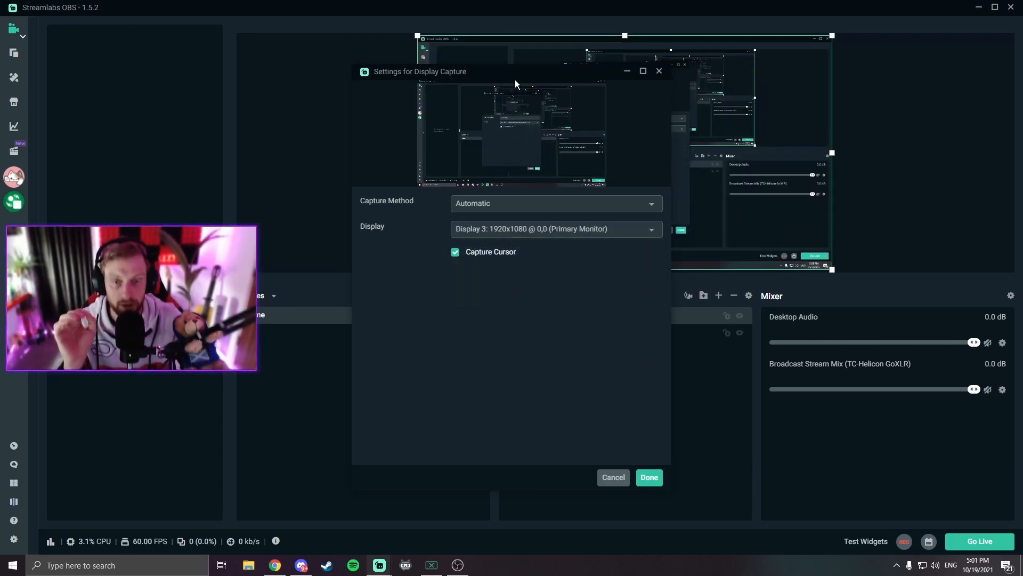
left_click_drag(516, 82, 188, 71)
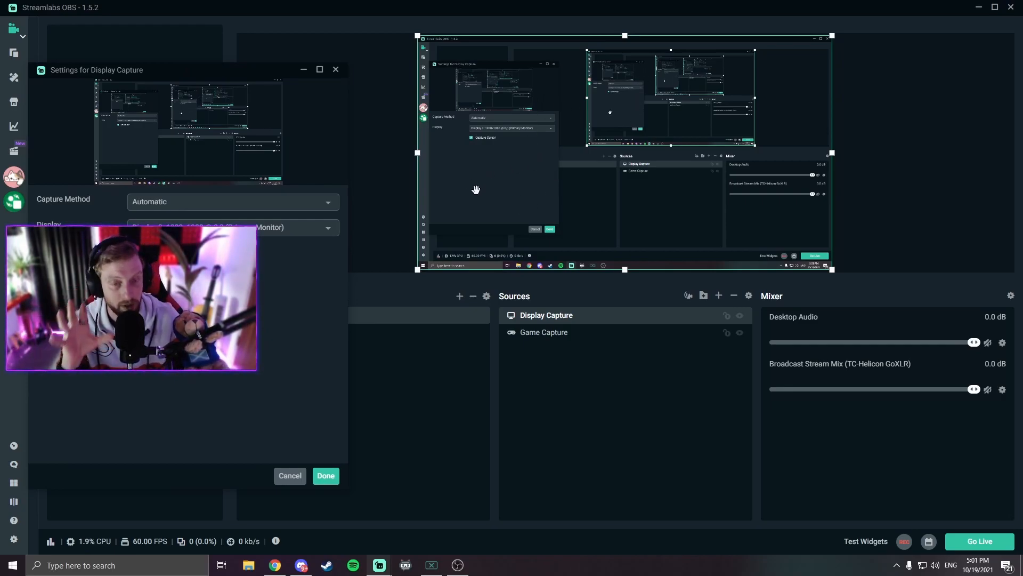
Step: Hide and lock the Display Capture source
left_click(739, 318)
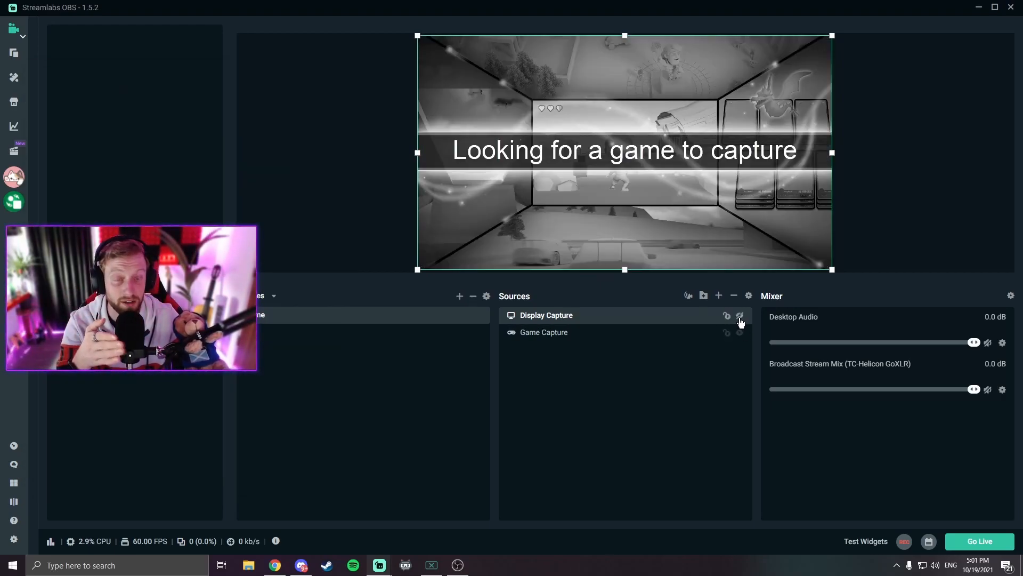
left_click(728, 318)
Step: Shift the Game Capture source slightly to the left on the canvas, and lock it in place
left_click_drag(697, 188, 671, 192)
left_click(728, 333)
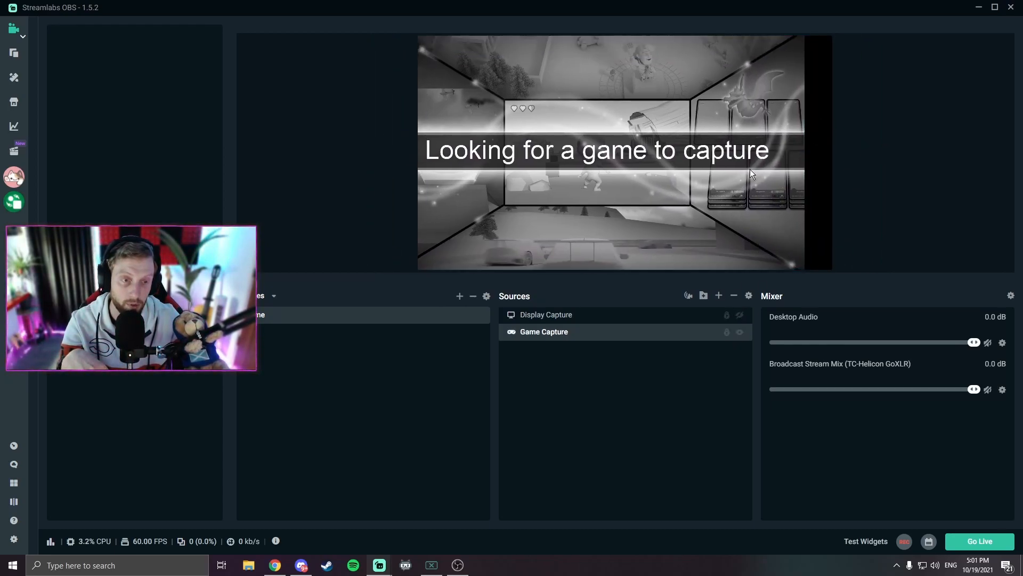
left_click(667, 151)
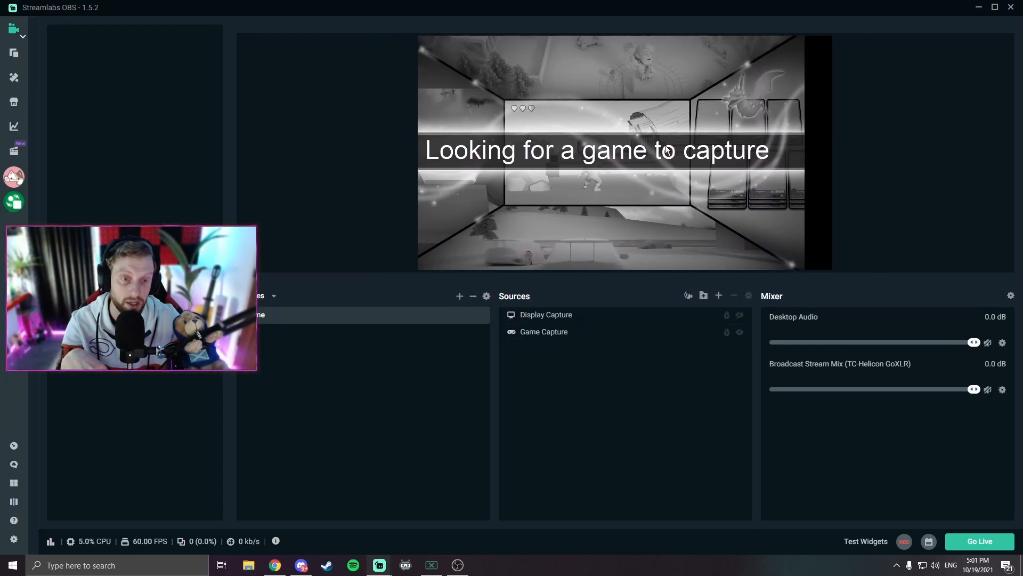
Step: Unlock and reposition the Game Capture source, and show the Display Capture source again
left_click(728, 333)
mouse_move(638, 199)
left_mouse_down()
mouse_move(647, 156)
mouse_move(700, 220)
mouse_move(640, 199)
left_mouse_up()
left_click(740, 315)
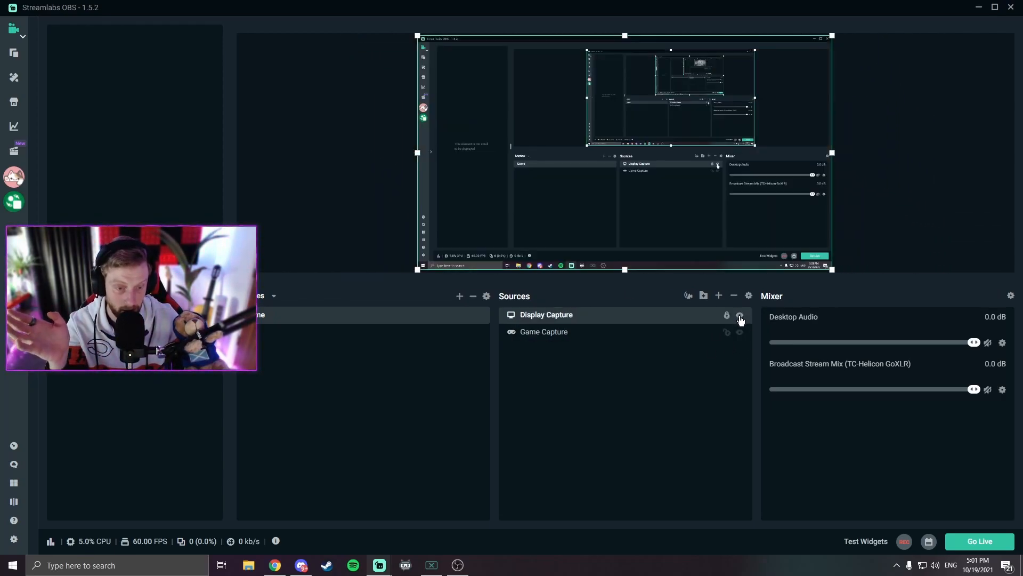
Step: Toggle the Display Capture source's visibility, and try moving the Game Capture source past the canvas's left edge and shifting Display Capture
left_click(739, 316)
left_click(740, 315)
left_click_drag(643, 175, 466, 198)
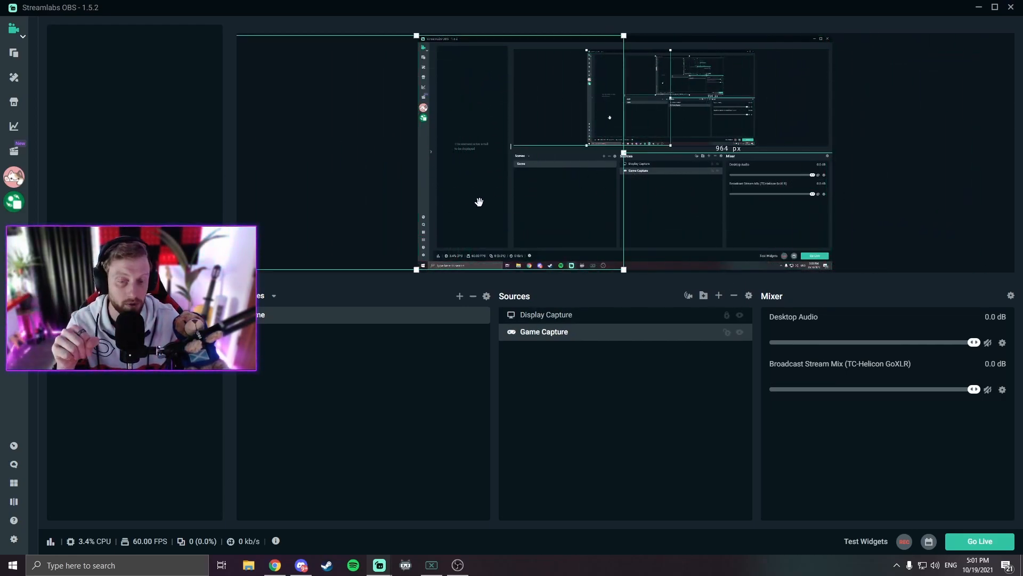
left_click(779, 214)
left_click(655, 319)
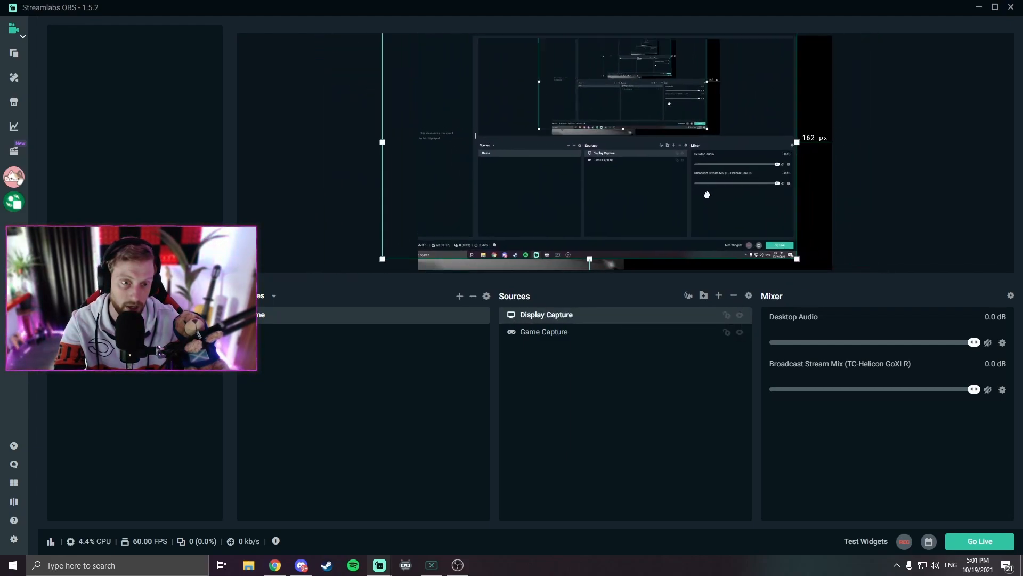
Step: Move the Game Capture source back over the canvas and lock it
left_click(558, 338)
left_click_drag(541, 167, 736, 177)
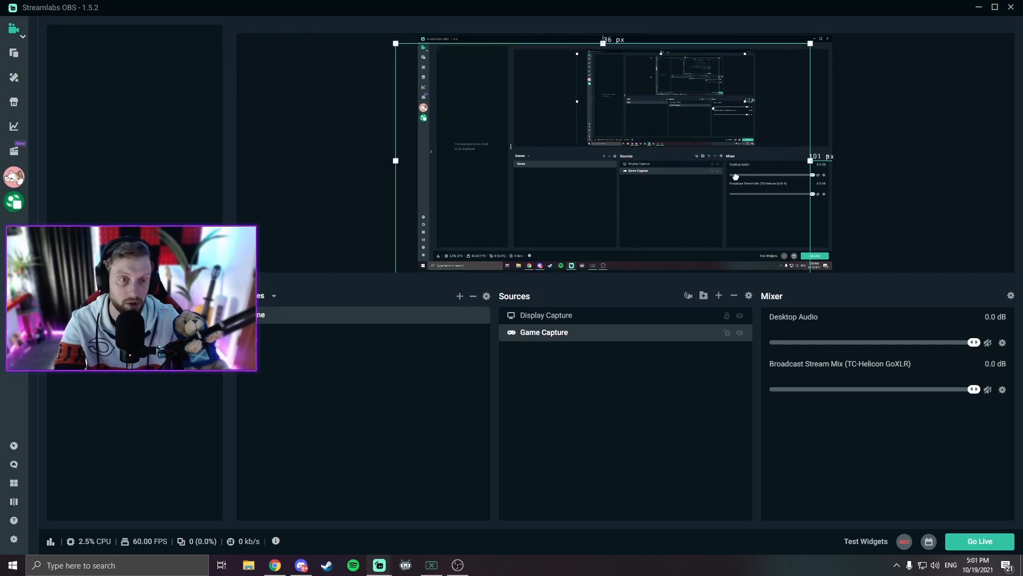
left_click(727, 333)
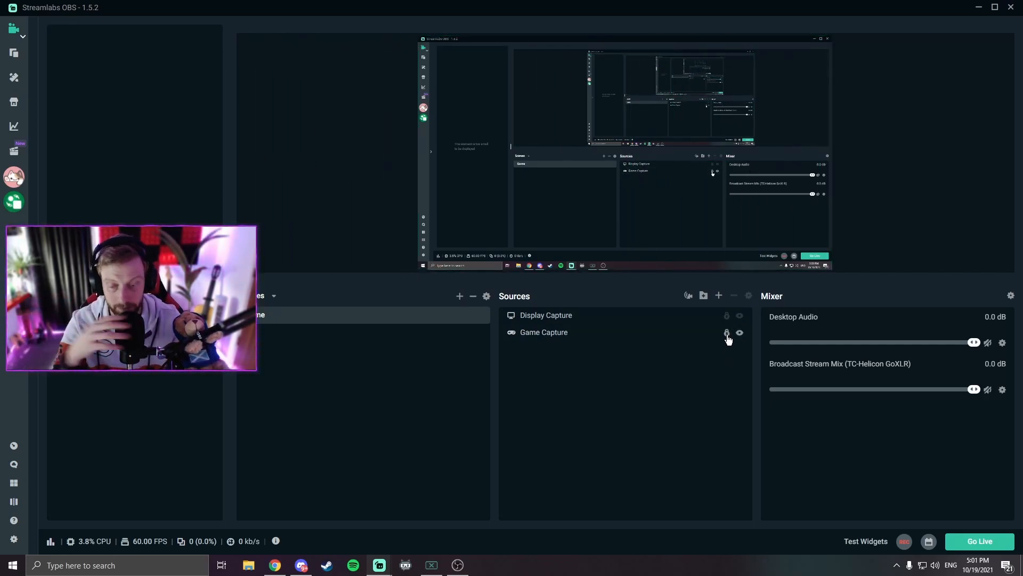
Step: Add a source named Video Capture Device that uses the Cam Link 4K as its device
left_click(719, 296)
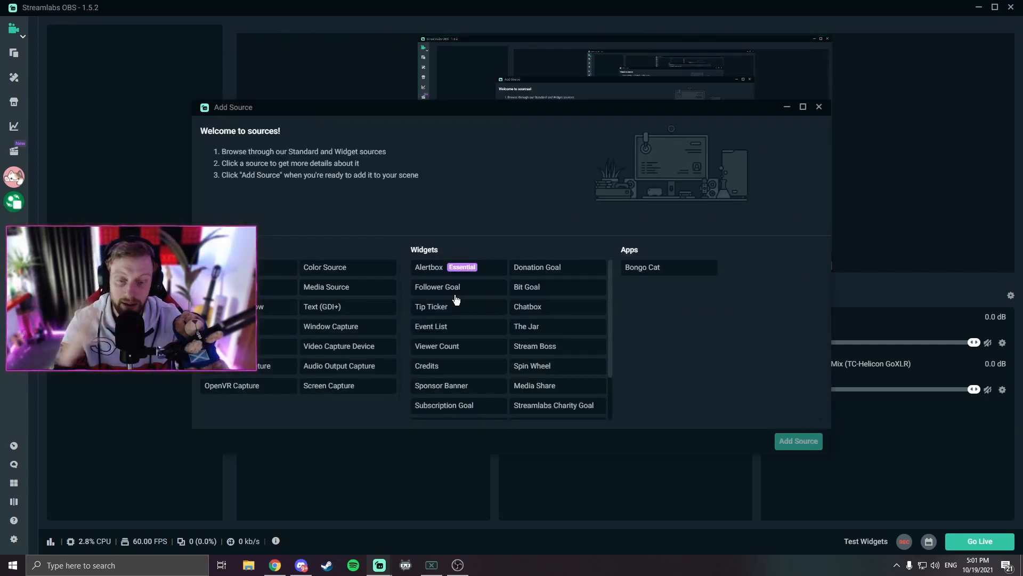
left_click(323, 351)
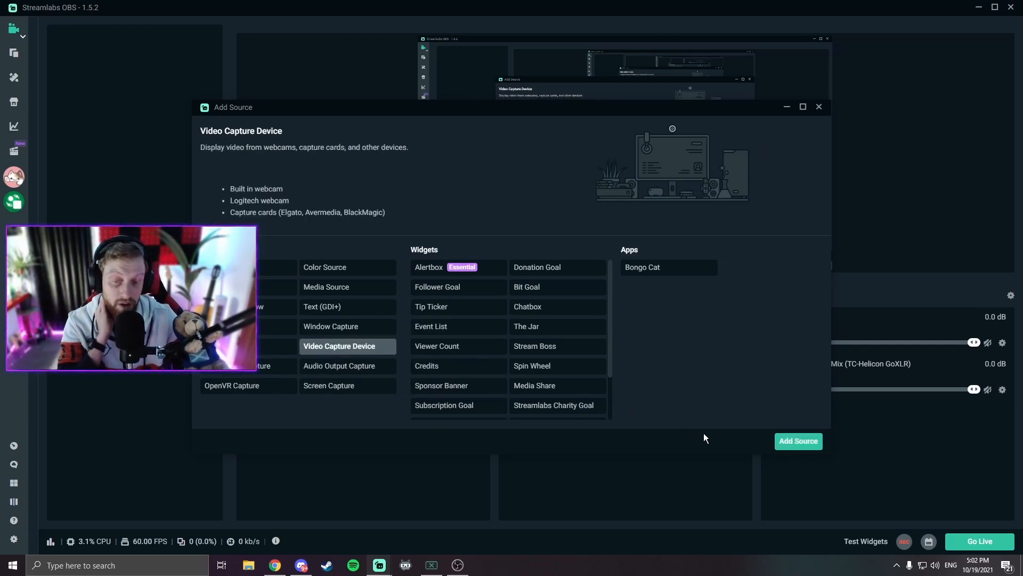
left_click(800, 442)
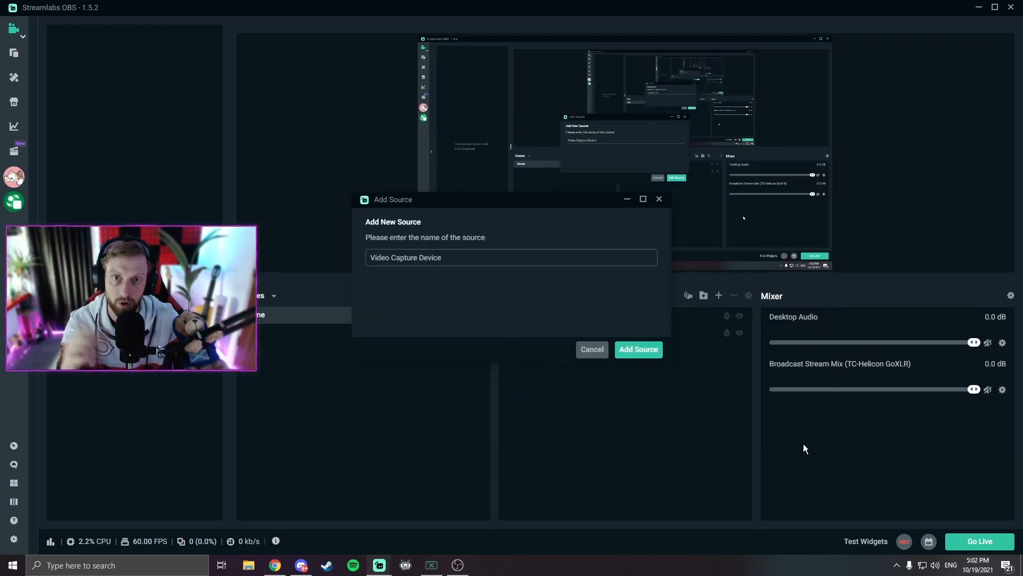
left_click(624, 355)
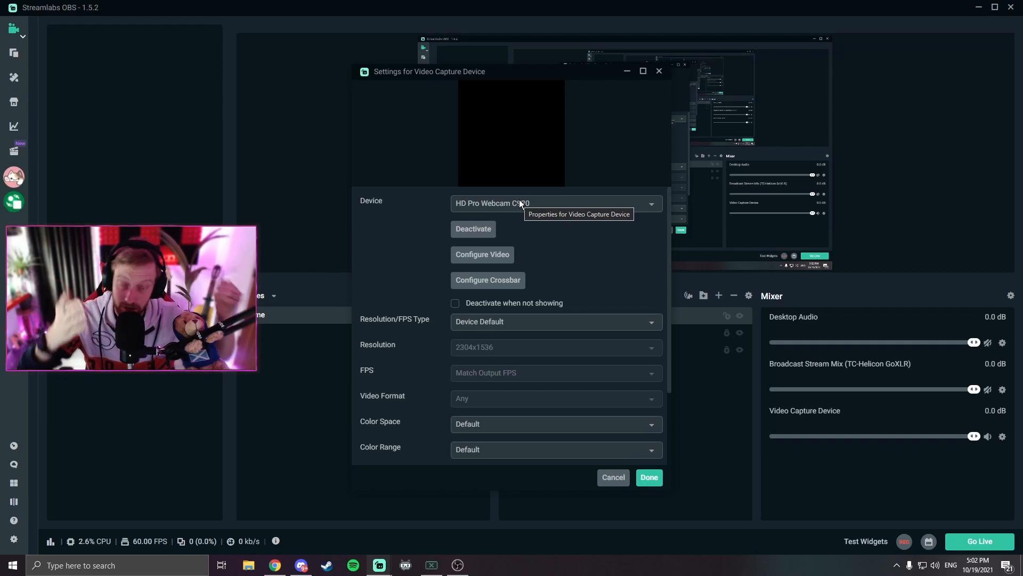
left_click(520, 202)
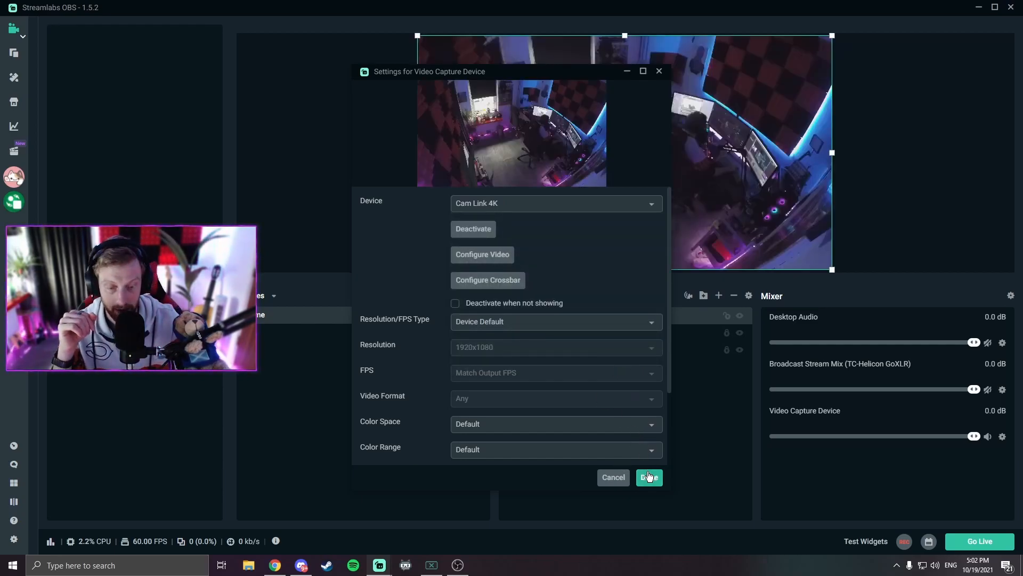
left_click(649, 477)
Step: Shrink the Video Capture Device picture and place it against the canvas's right edge, about 346 px below the top
left_click_drag(417, 269, 719, 99)
left_click_drag(789, 77, 789, 151)
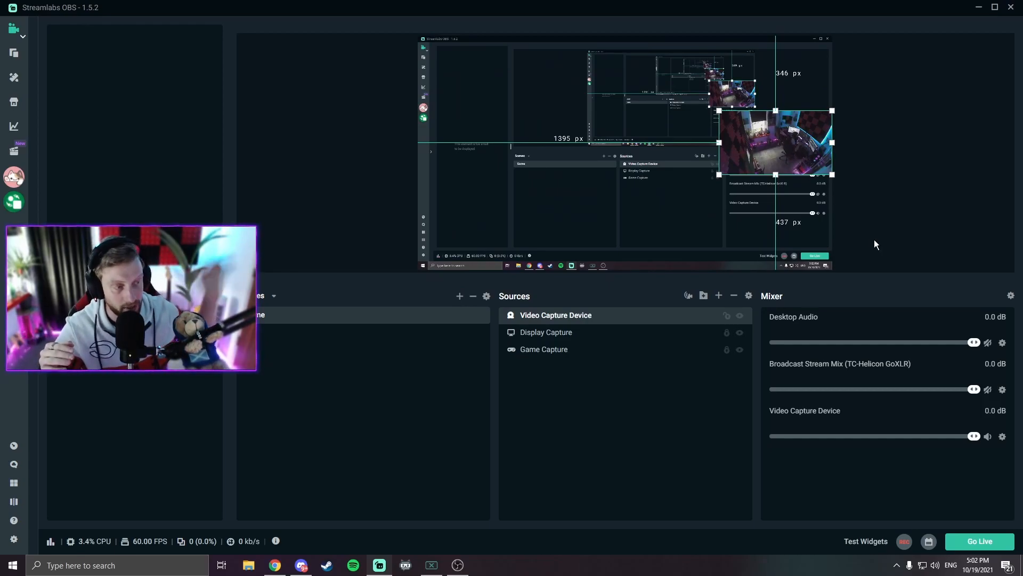
left_click(519, 379)
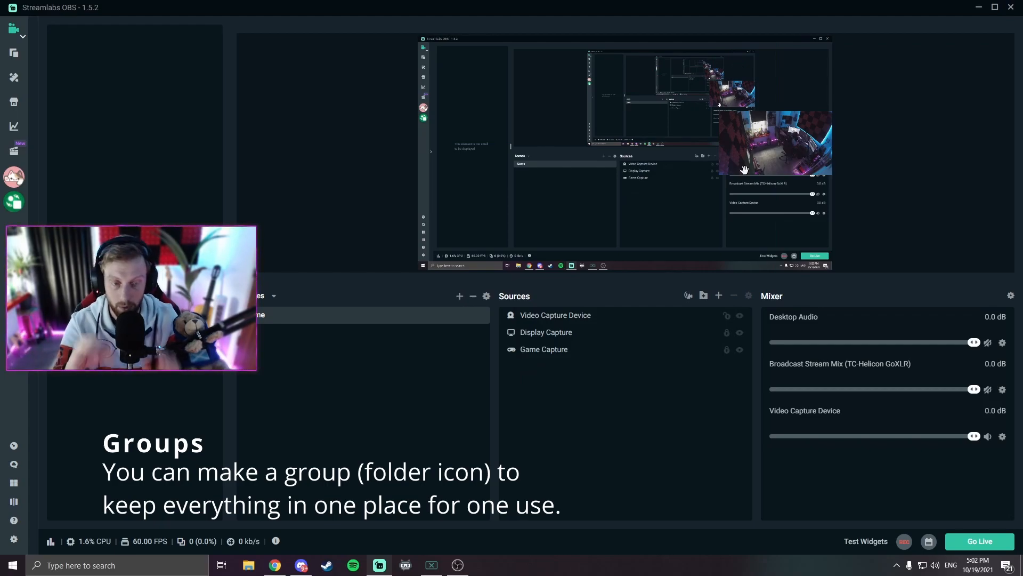
left_click(745, 169)
left_click(870, 197)
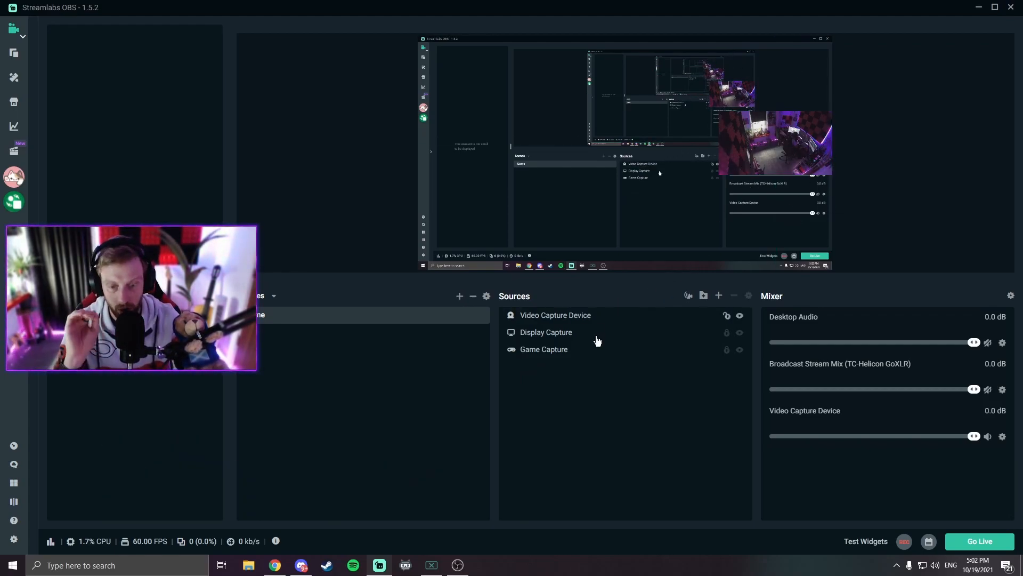
Step: Add an Alertbox widget source under its default name and review its settings
left_click(719, 296)
left_click(460, 273)
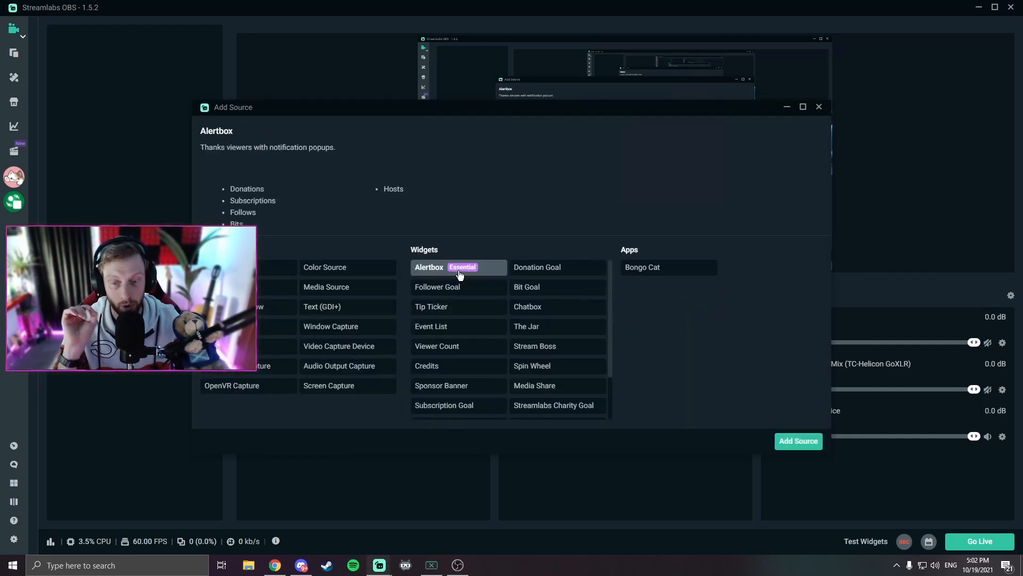
left_click(800, 440)
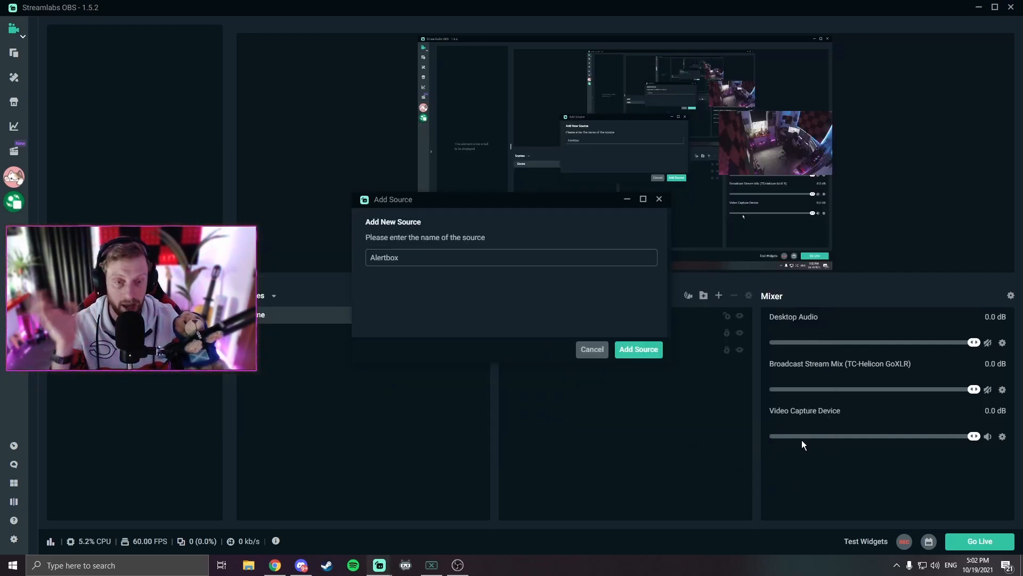
left_click(637, 356)
left_click(734, 537)
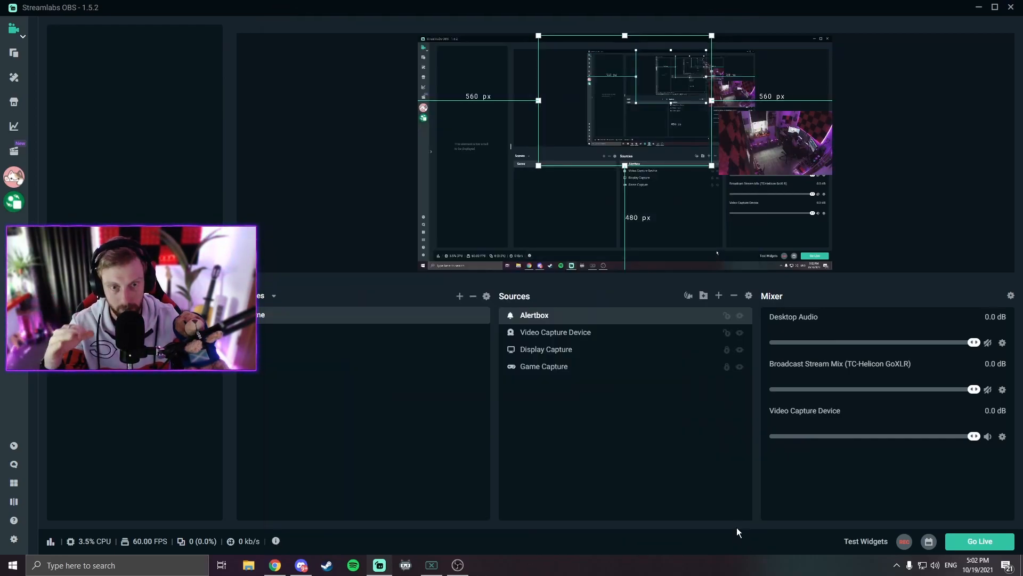
double_click(547, 319)
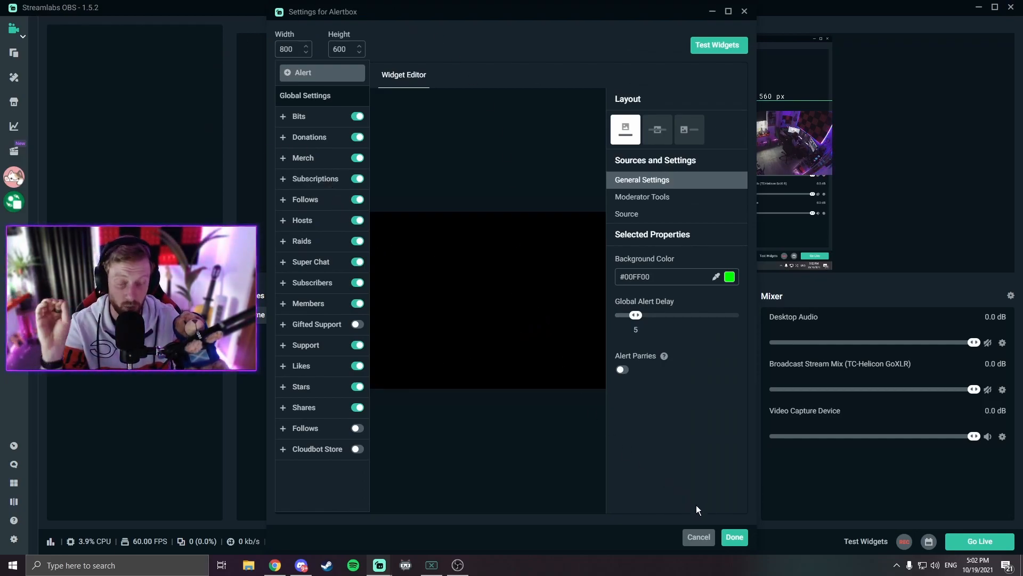
left_click(735, 537)
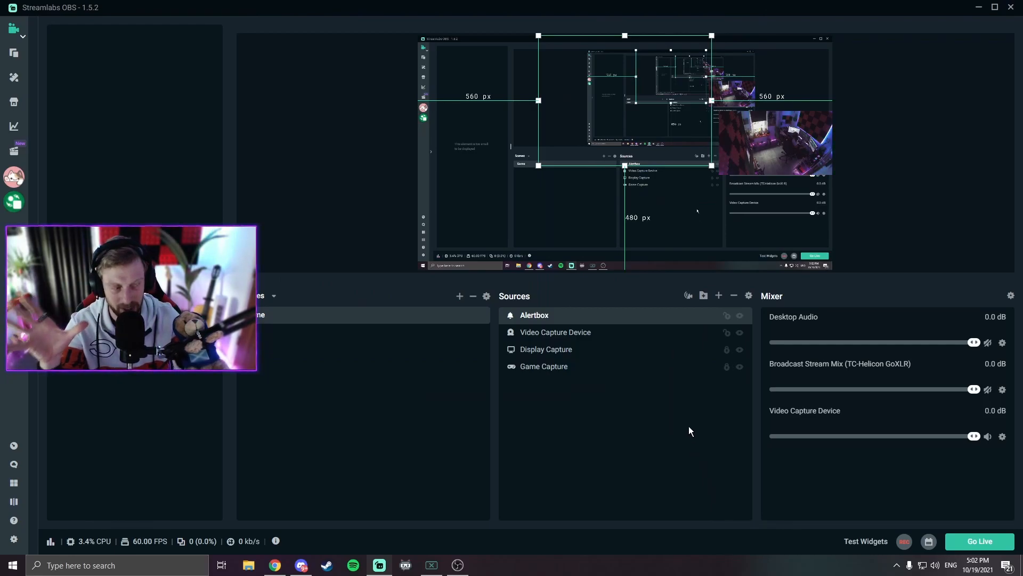
Step: Move the Alertbox down to about 241 px below the canvas's top edge and try the widget tests
left_click_drag(614, 132, 622, 185)
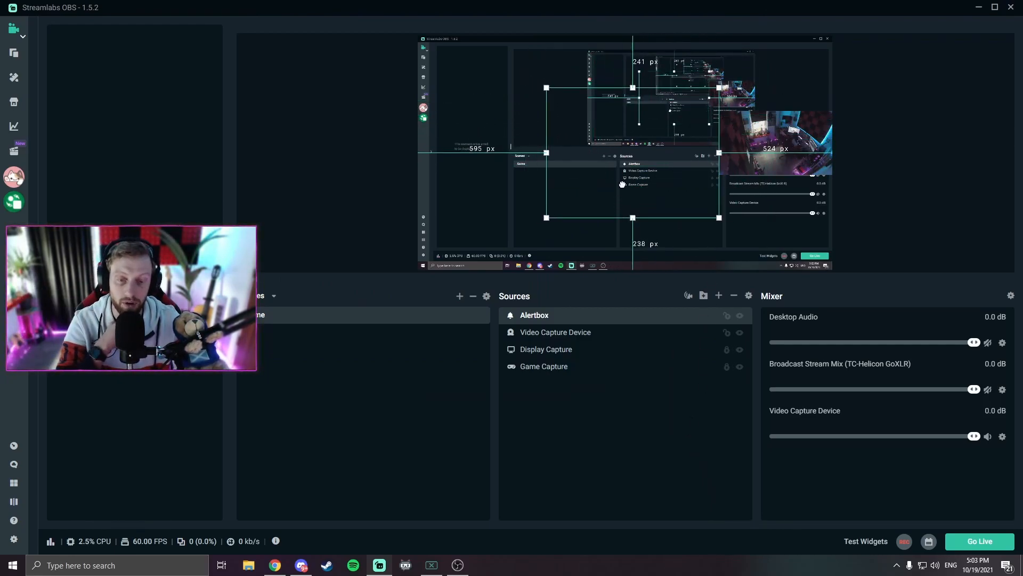
left_click(870, 543)
left_click(673, 545)
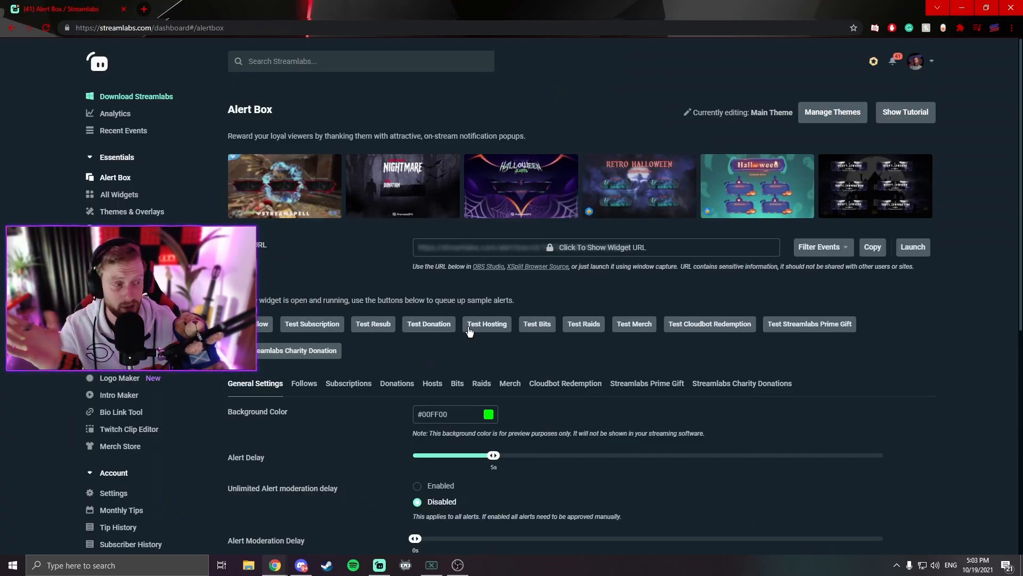
Step: Examine the follow and general alert settings on the Alert Box page of the Streamlabs dashboard in Chrome
scroll(360, 365, "down", 2)
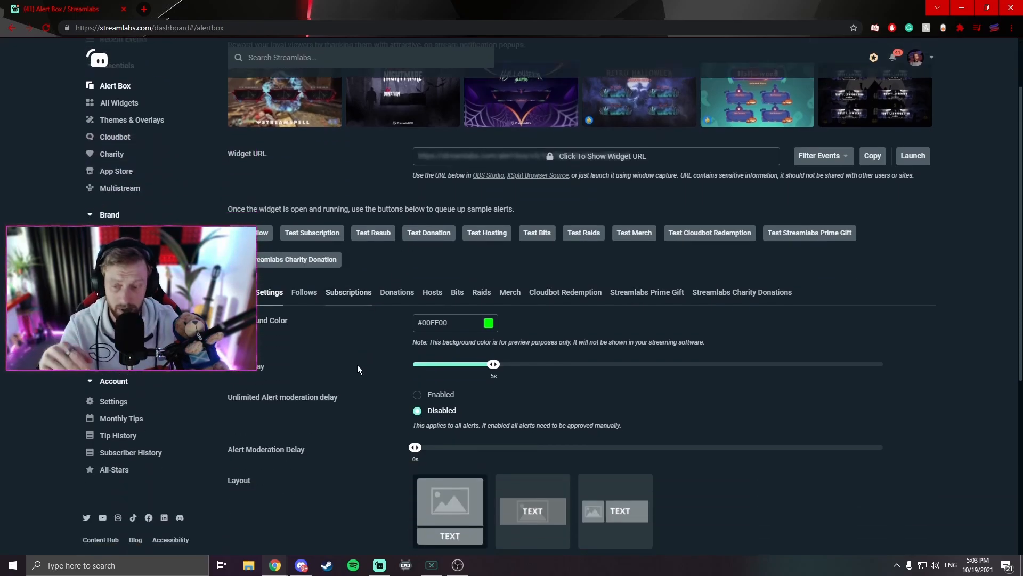
left_click(305, 277)
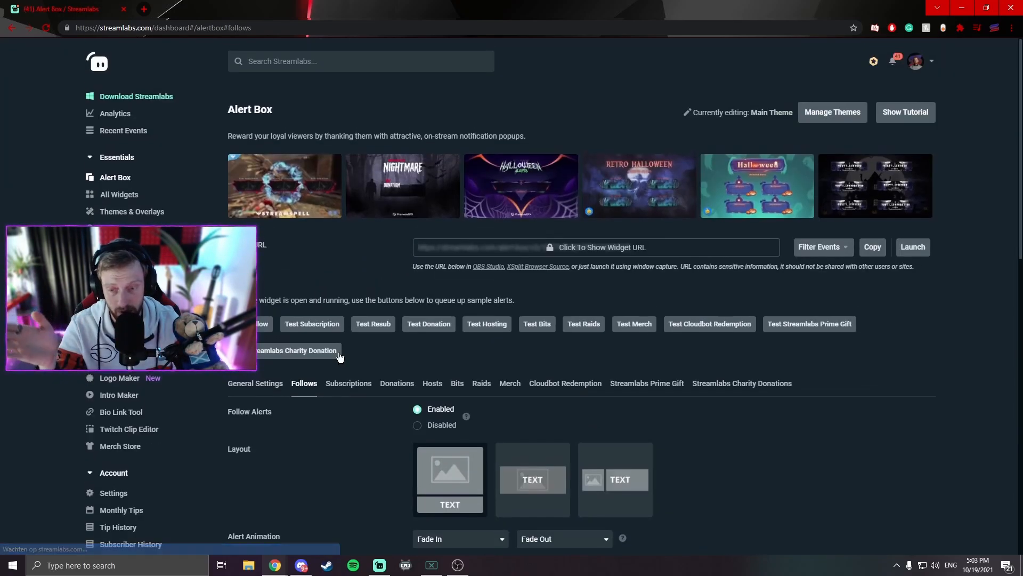
scroll(339, 344, "down", 2)
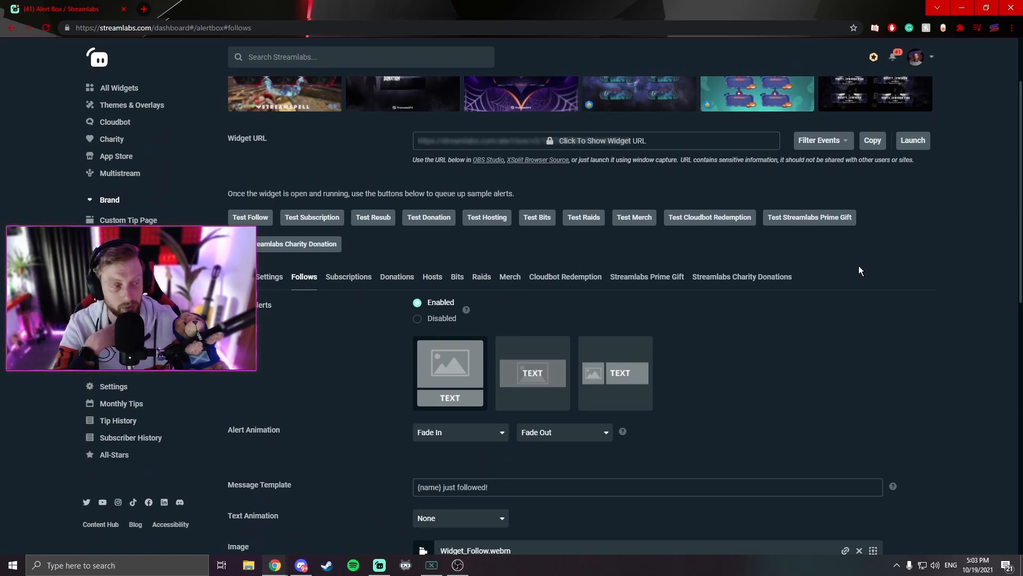
left_click(269, 277)
scroll(373, 335, "down", 3)
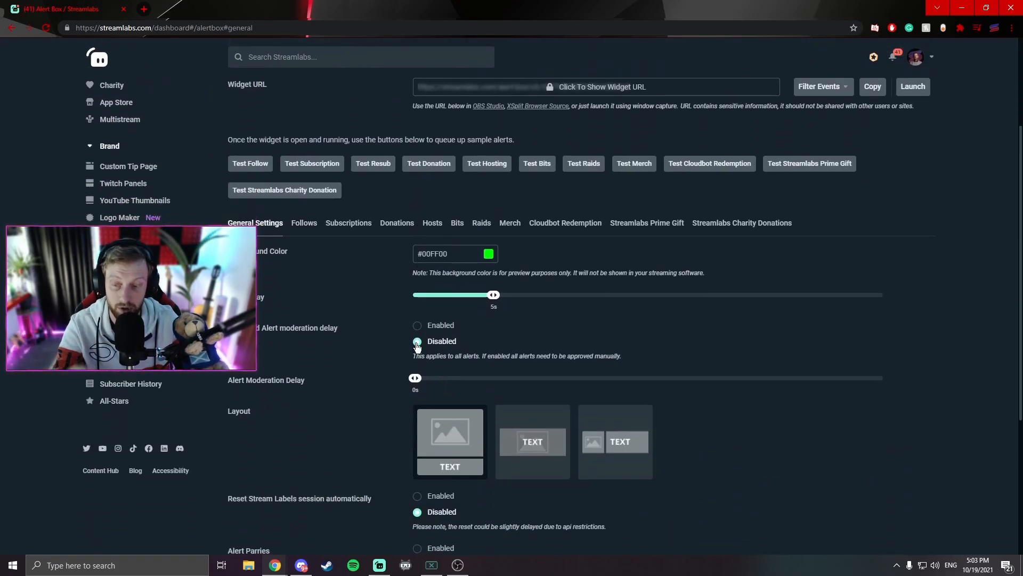
scroll(419, 333, "down", 4)
scroll(669, 358, "up", 4)
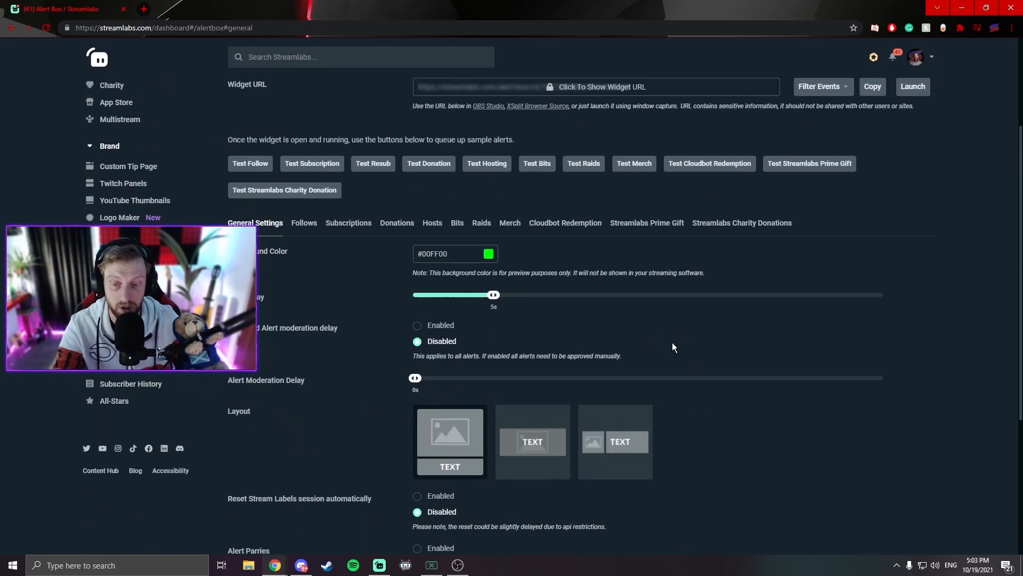
scroll(538, 464, "down", 4)
scroll(528, 435, "up", 4)
scroll(516, 415, "up", 4)
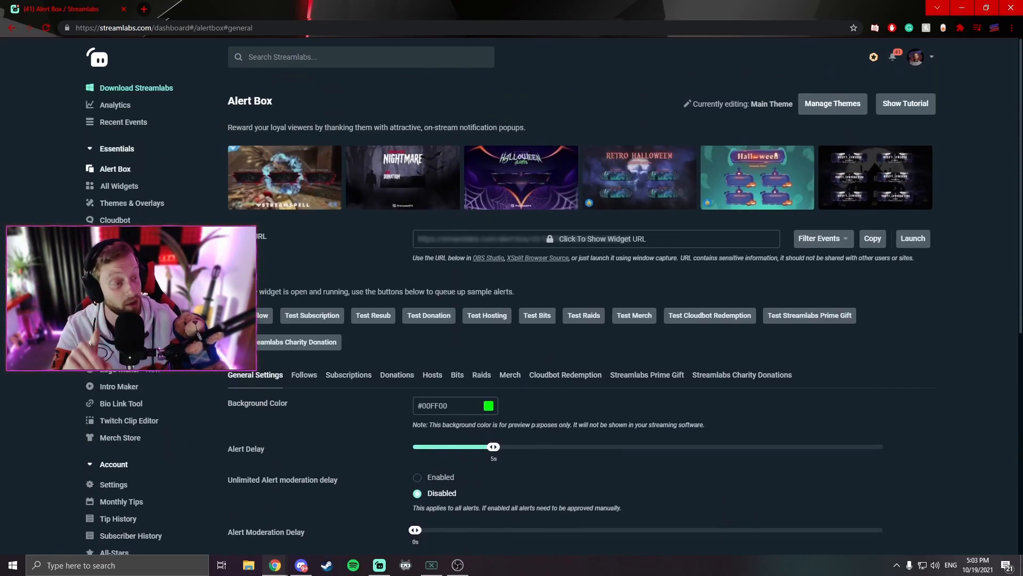
Step: Review the follow alert's layout settings and browse its available entry animations
left_click(308, 393)
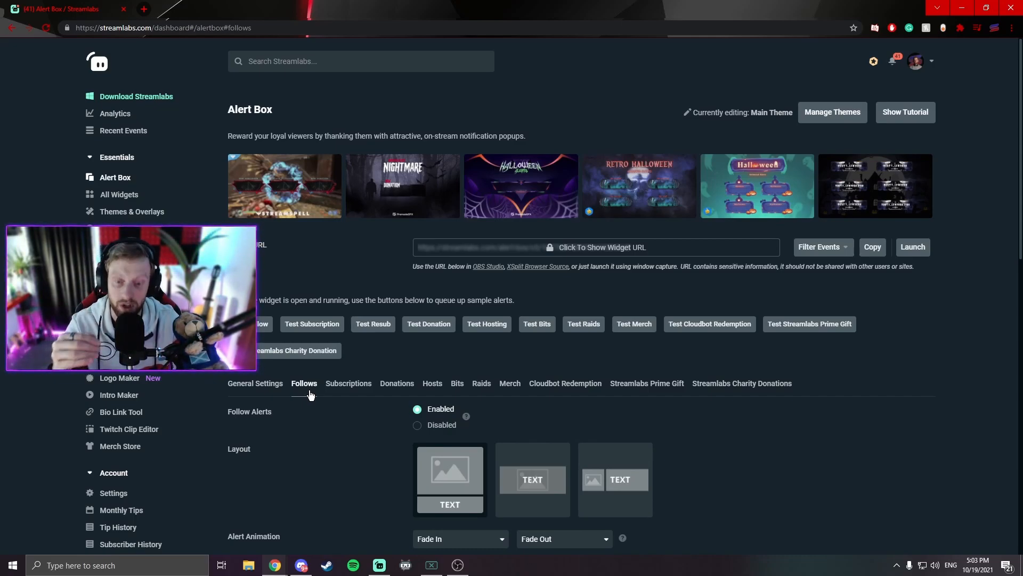
scroll(311, 394, "down", 4)
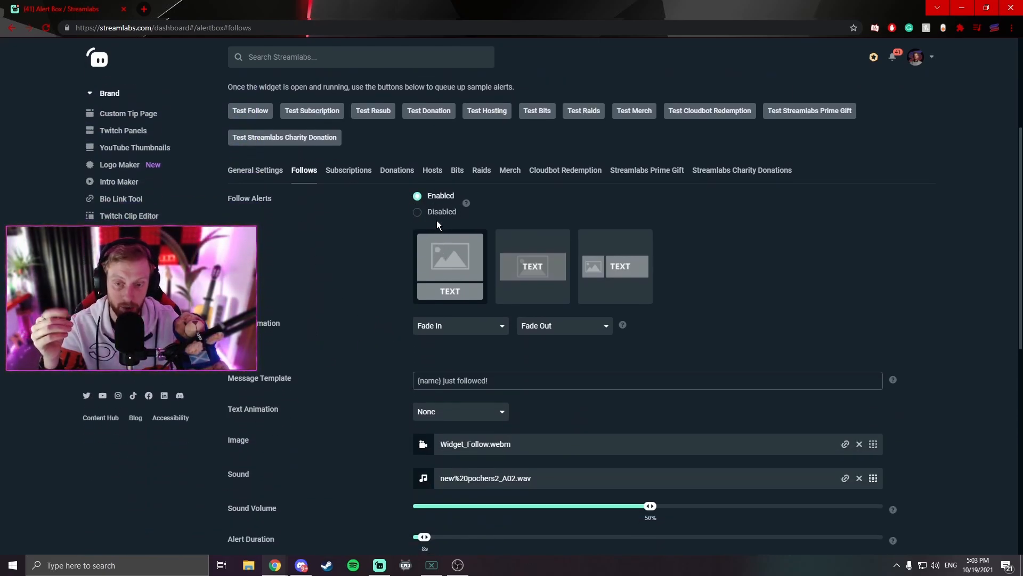
scroll(441, 223, "down", 2)
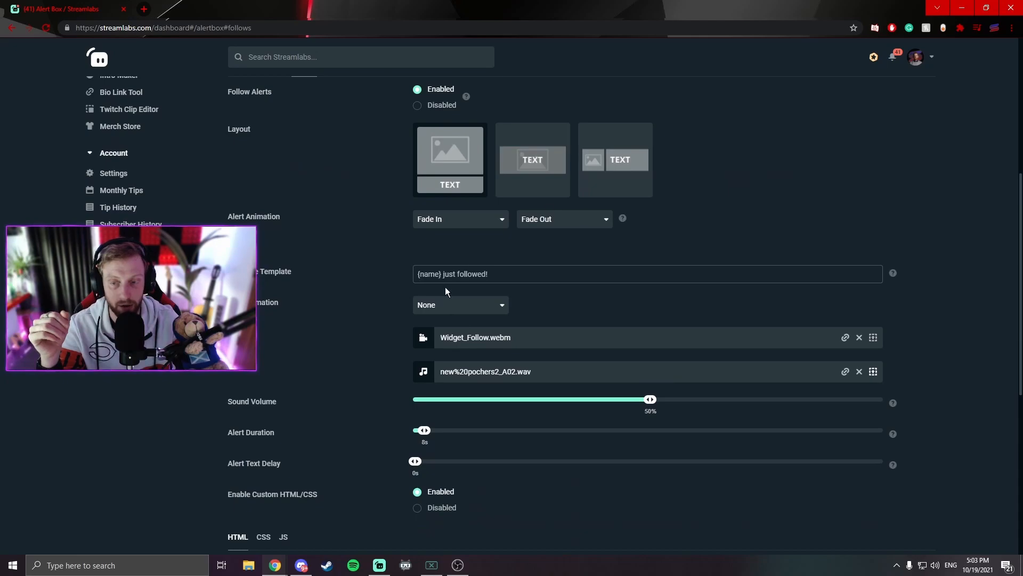
left_click(495, 225)
scroll(463, 304, "down", 5)
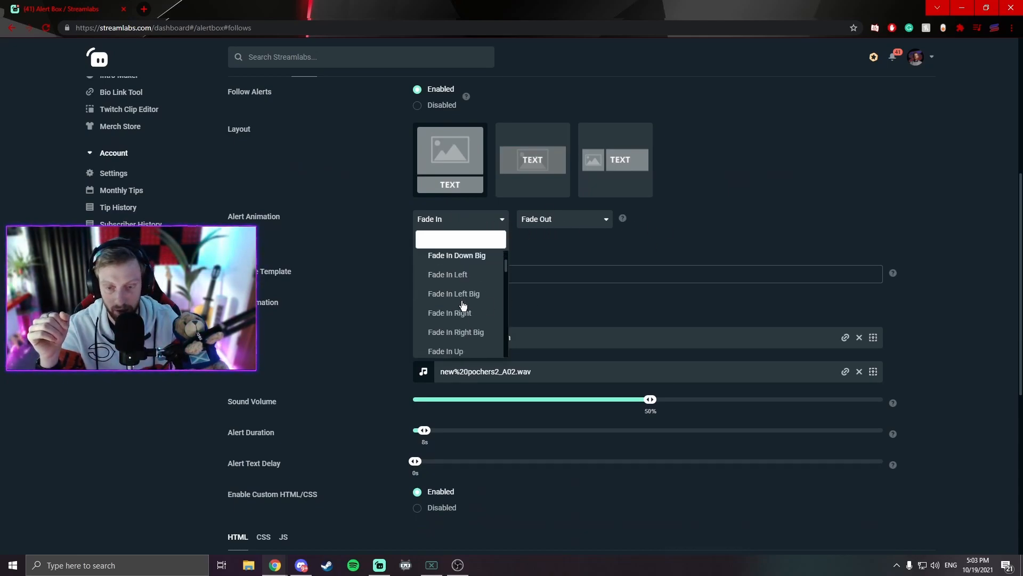
scroll(468, 303, "up", 4)
left_click(729, 202)
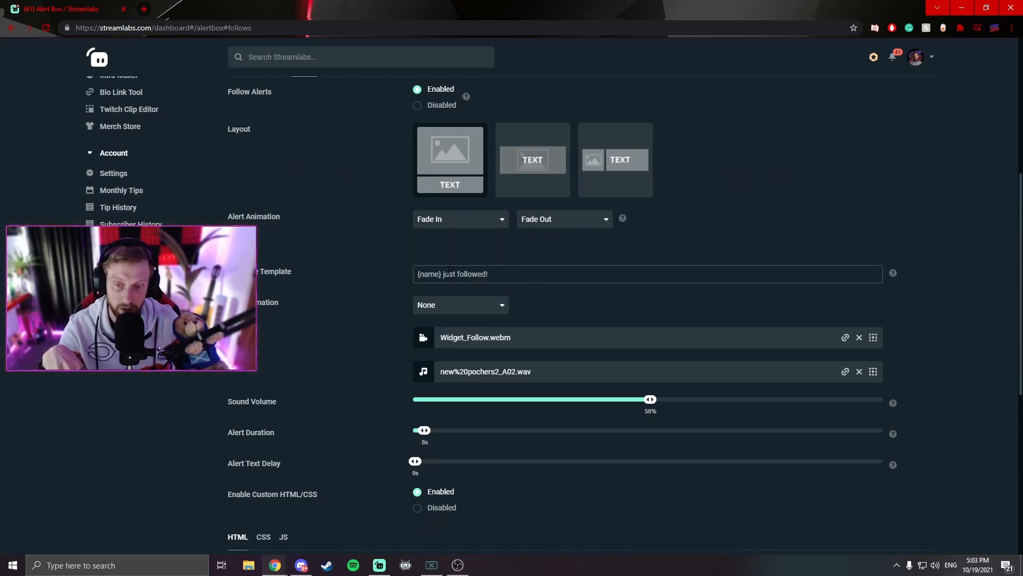
Step: Highlight the text after {name} in the follow alert's message template and browse the text animation options
left_click_drag(445, 274, 538, 274)
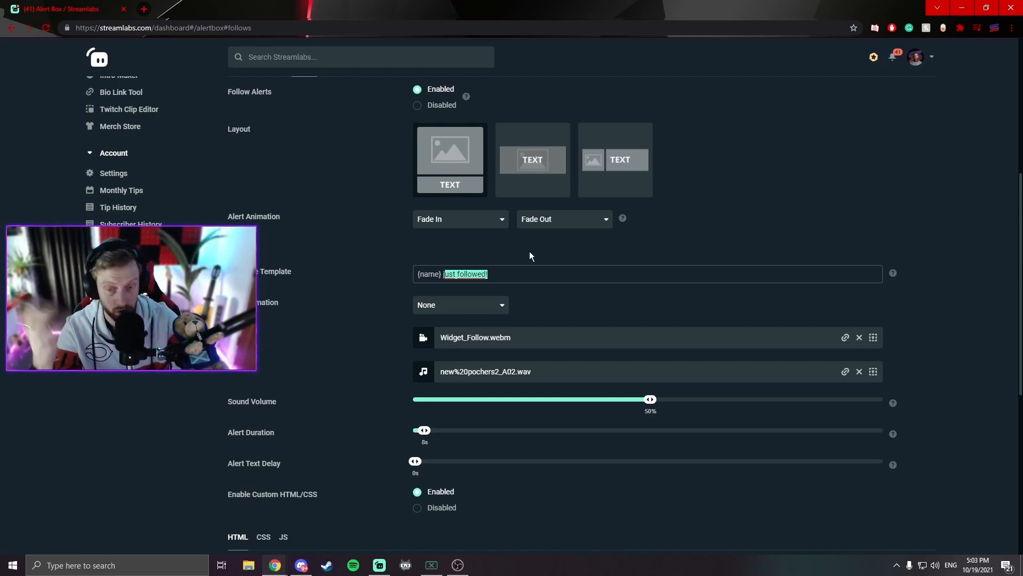
left_click(460, 312)
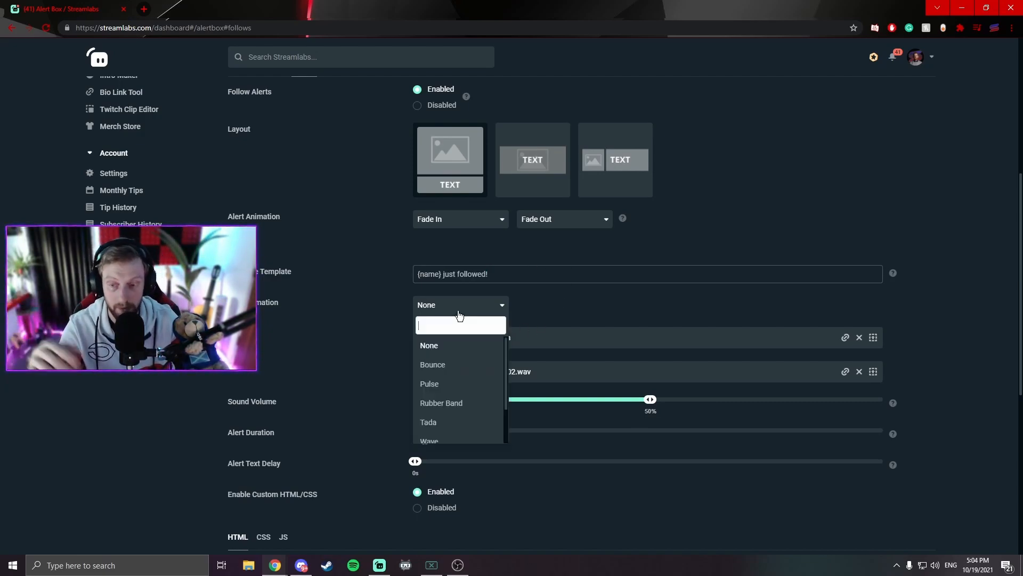
scroll(443, 366, "down", 2)
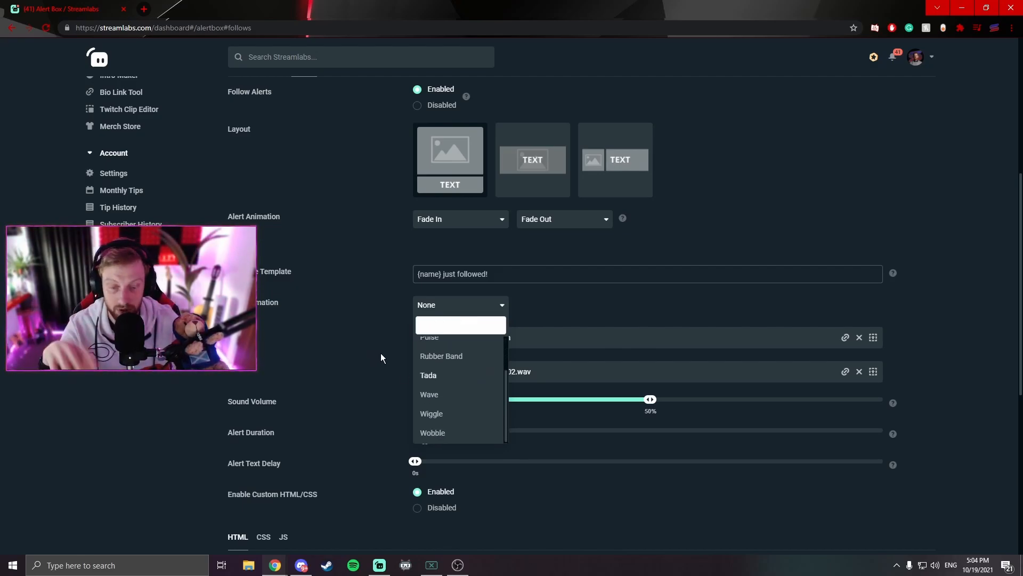
left_click(381, 353)
Step: Browse the stock images gallery for the follow alert, mark the star image DYvBsob.gif and close it without applying
left_click(873, 338)
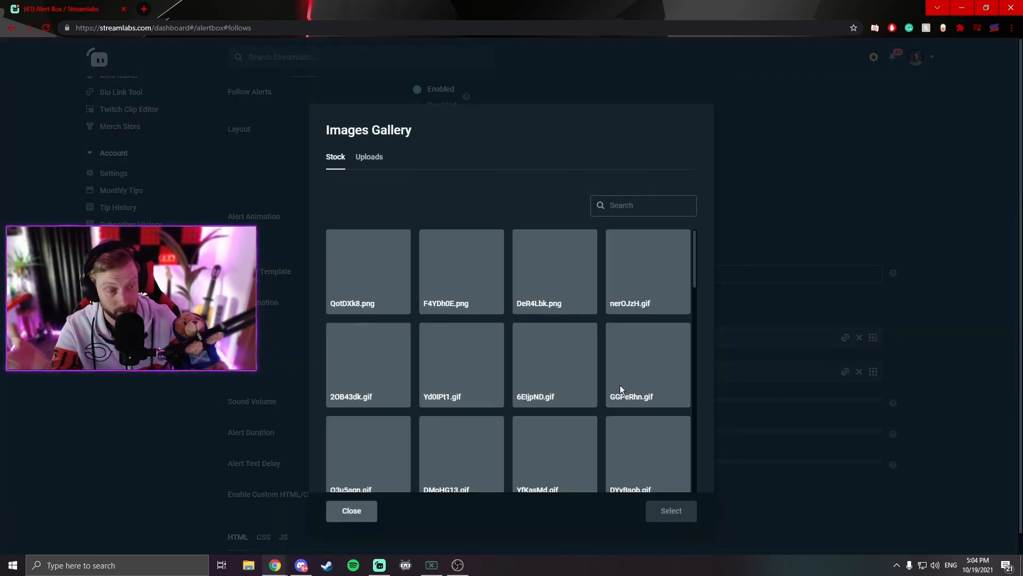
scroll(468, 424, "down", 5)
scroll(533, 435, "up", 3)
scroll(577, 441, "down", 6)
scroll(674, 296, "up", 5)
left_click(673, 280)
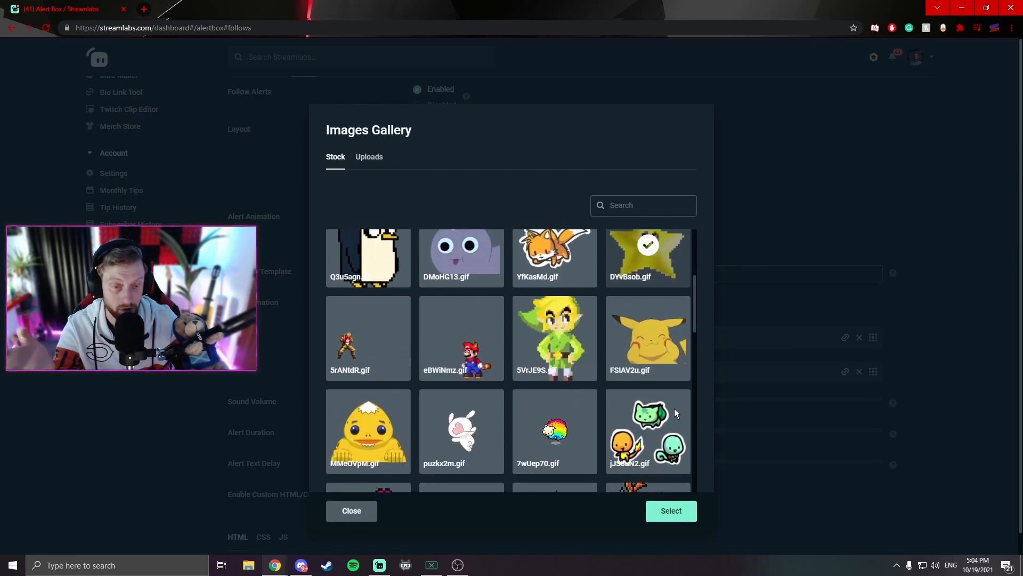
left_click(352, 510)
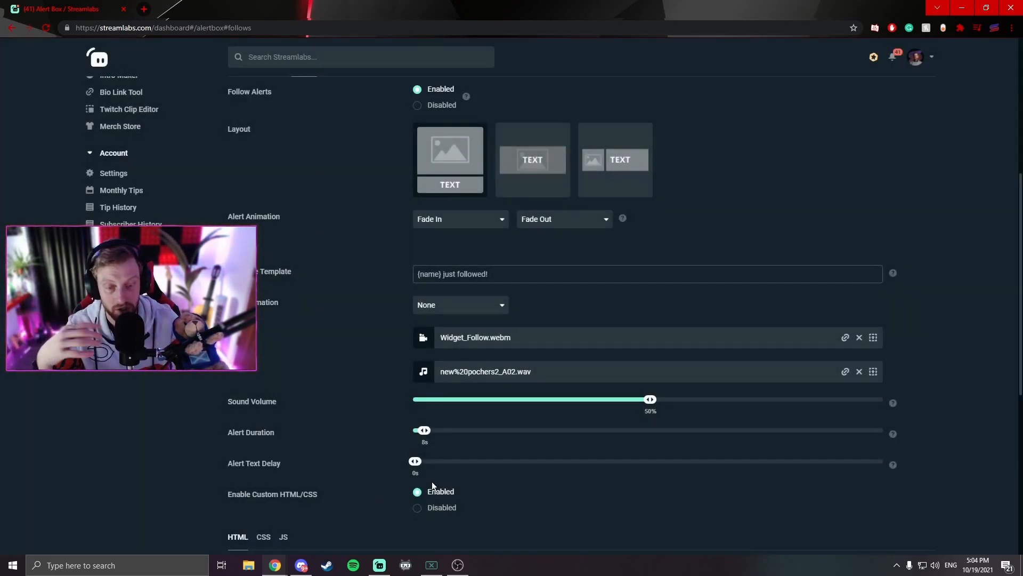
Step: Browse the stock sounds gallery for the follow alert, preview Retro Synthwave and close it without applying
left_click(874, 371)
scroll(434, 385, "down", 8)
left_click(555, 407)
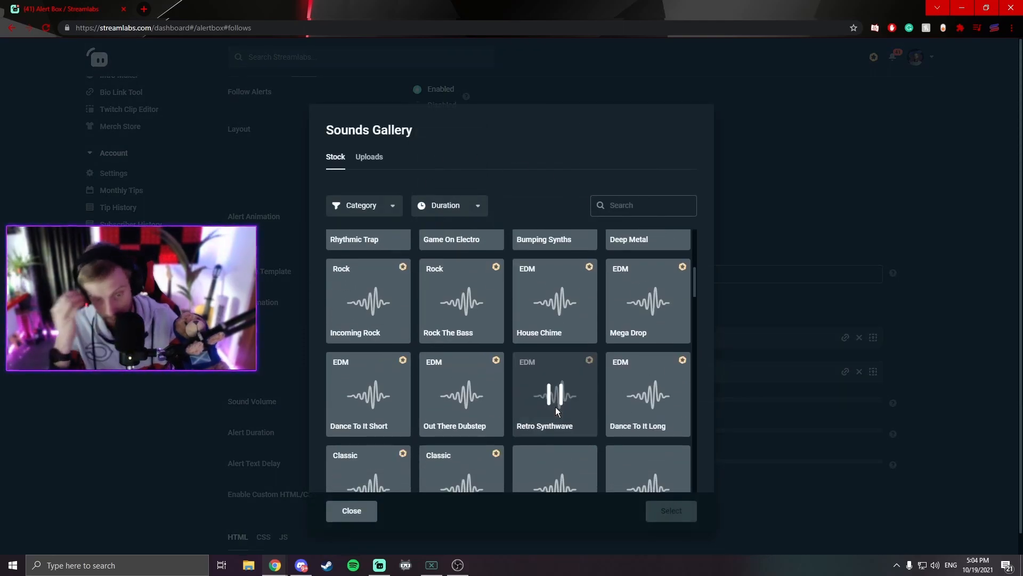
left_click(354, 510)
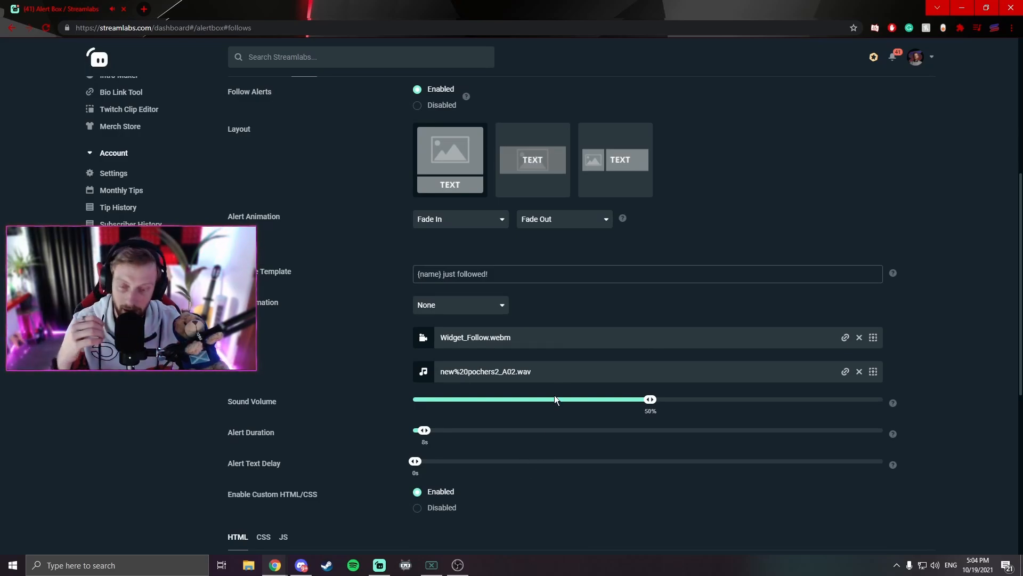
Step: Save the follow alert settings and close the browser to return to Streamlabs OBS
scroll(561, 321, "down", 7)
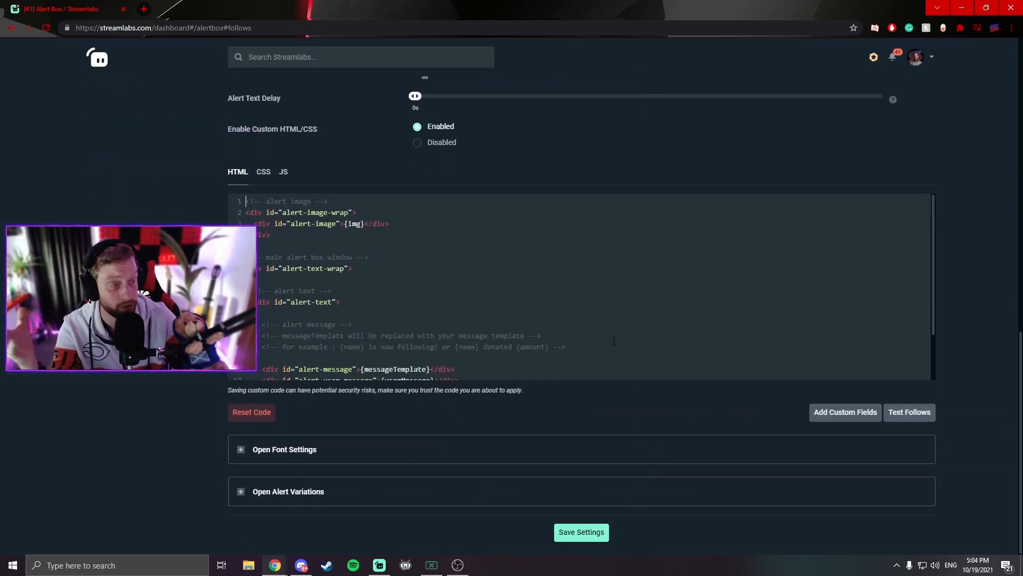
scroll(614, 341, "up", 4)
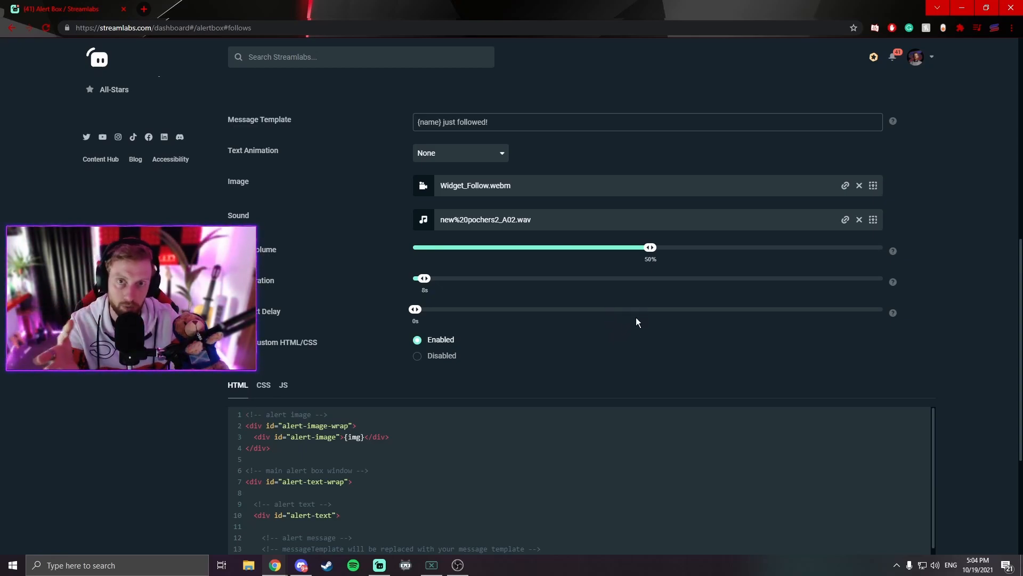
scroll(637, 318, "down", 4)
left_click(581, 531)
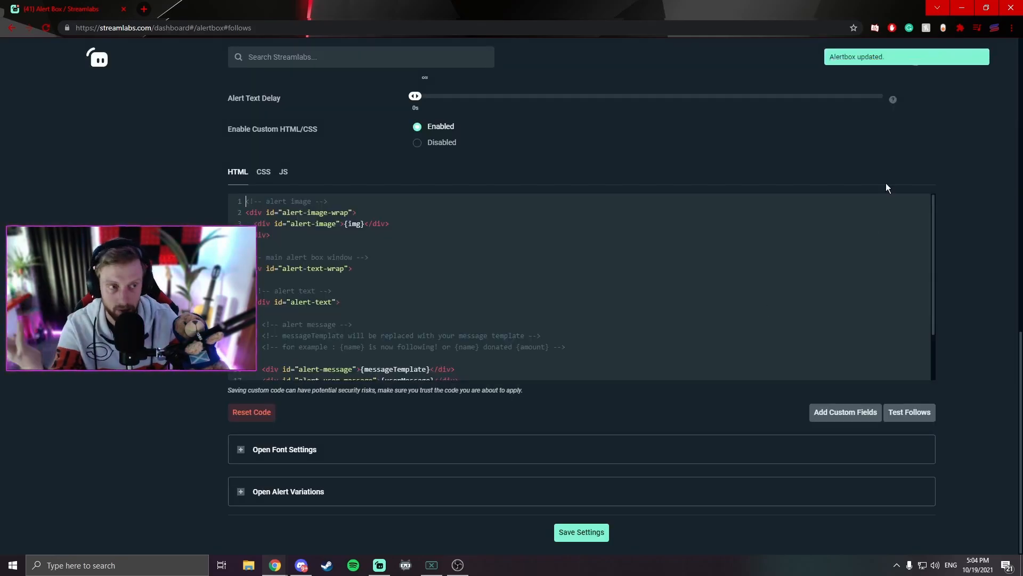
left_click(1013, 7)
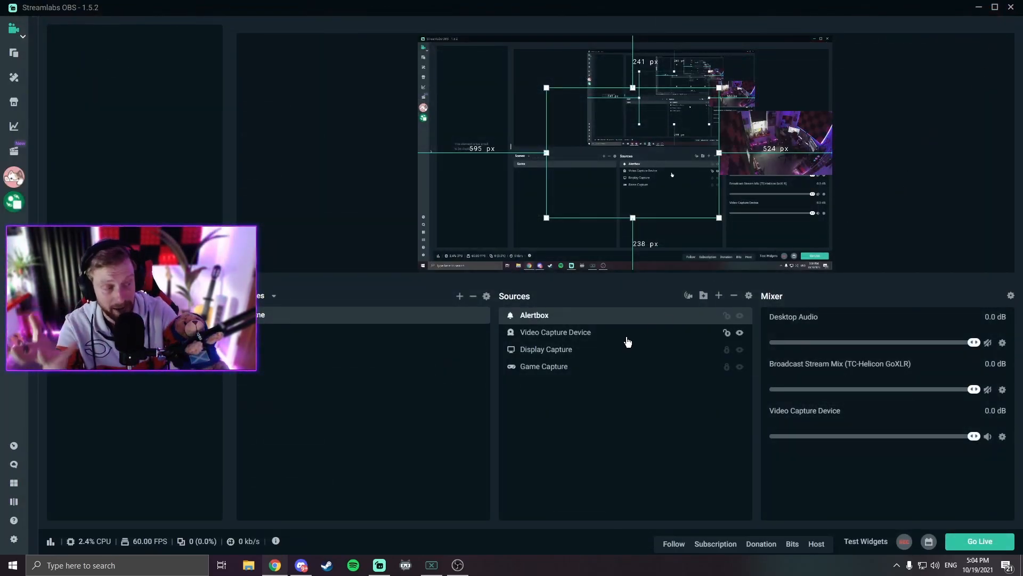
Step: Open the mixer's advanced audio settings, widen the window and review the monitoring options for Desktop Audio and Broadcast Stream Mix
left_click(1011, 295)
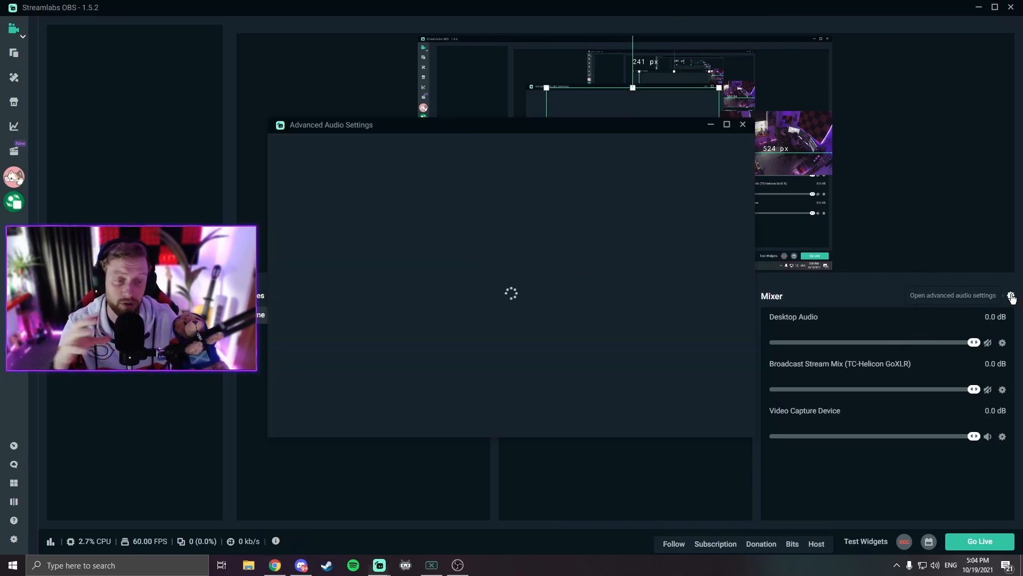
left_click_drag(613, 133, 448, 134)
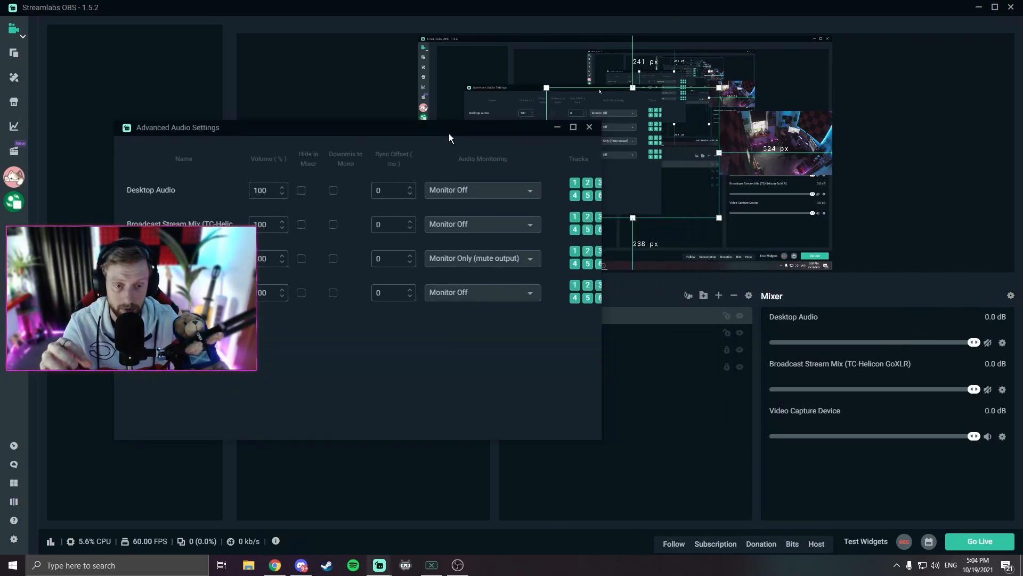
left_click_drag(601, 329, 676, 322)
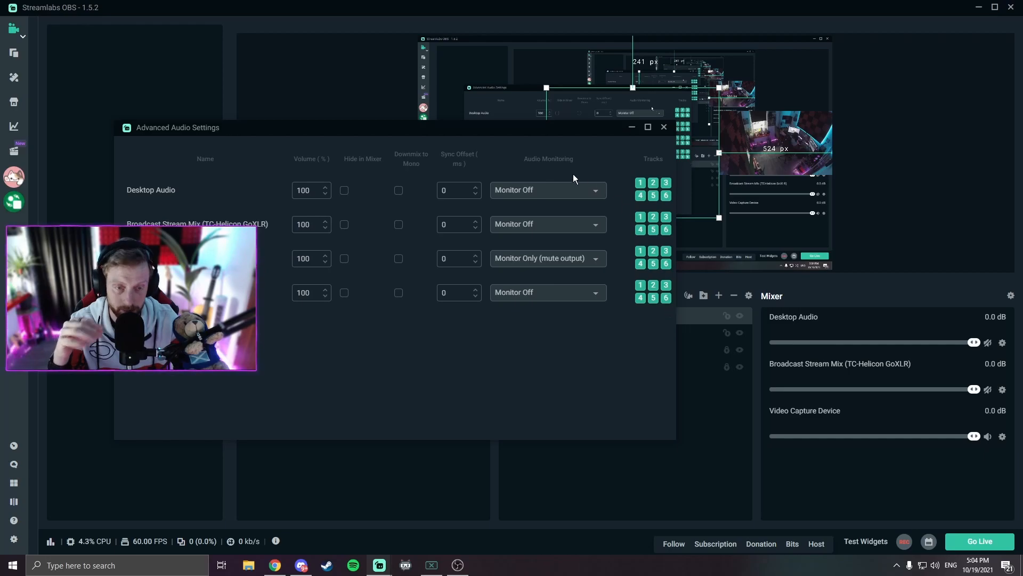
left_click(541, 190)
left_click(515, 205)
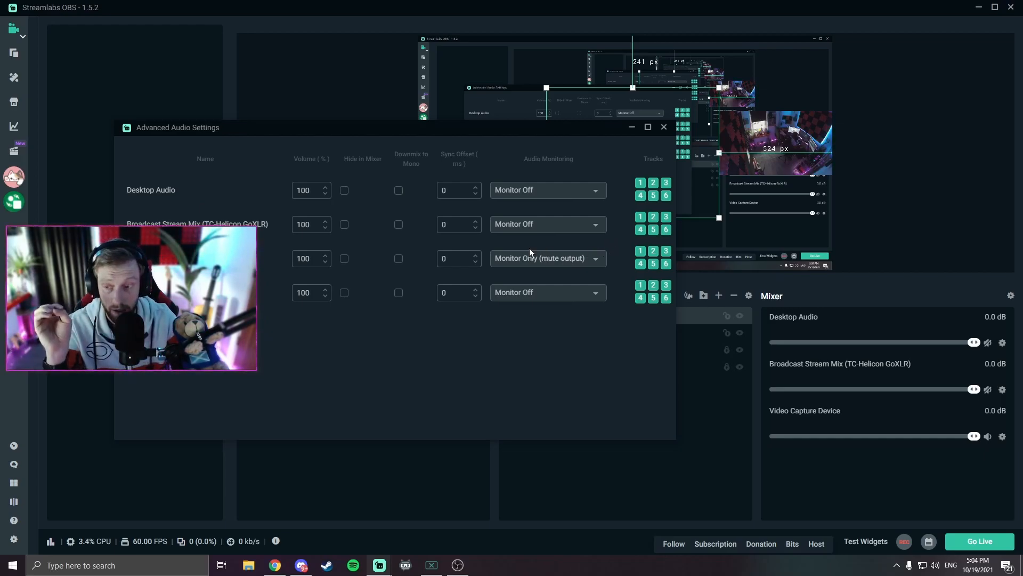
left_click(523, 222)
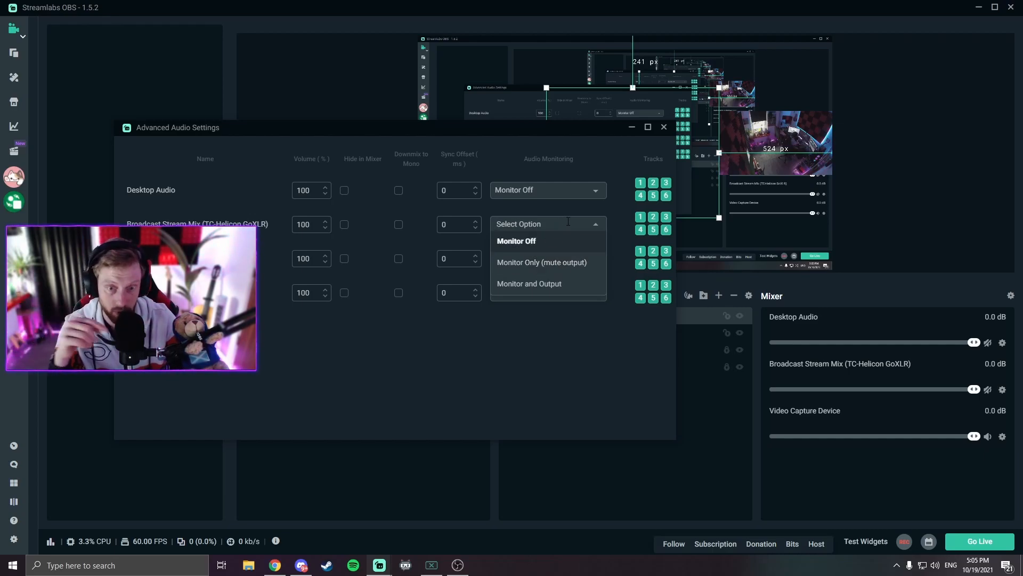
left_click(555, 266)
Step: Set the third audio source's monitoring to Monitor Off and close the advanced audio settings
left_click(640, 183)
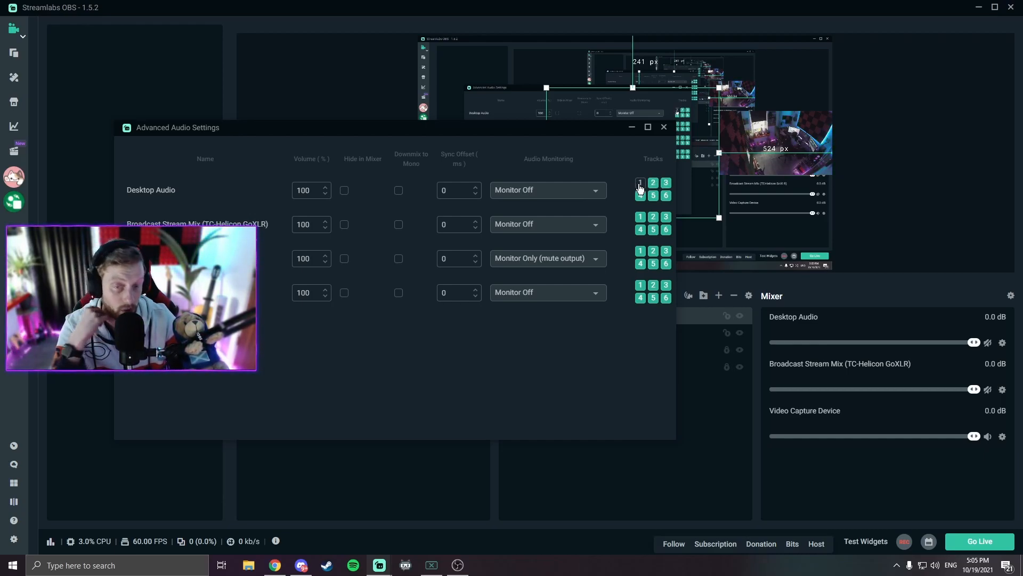
left_click(593, 259)
left_click(640, 186)
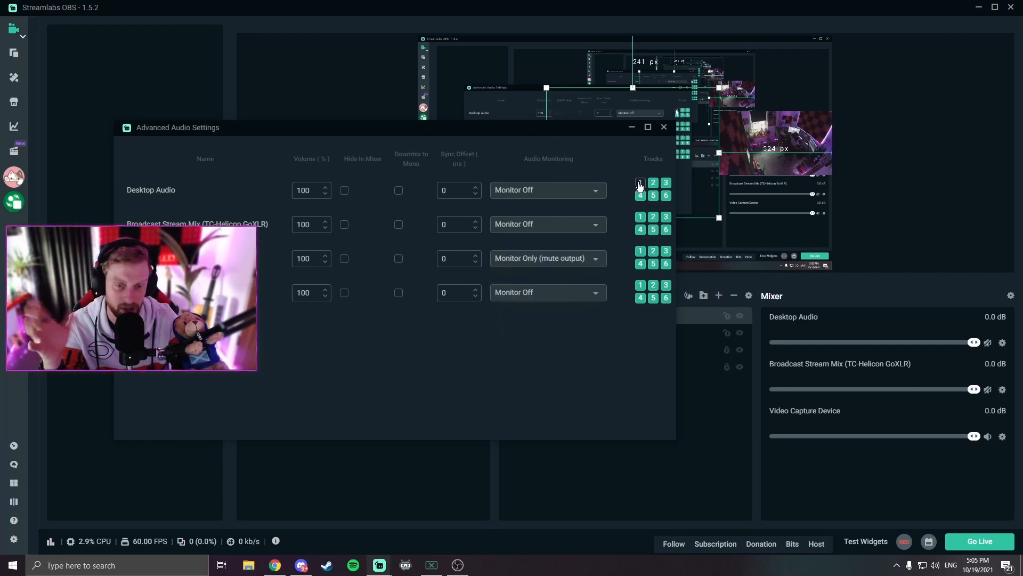
left_click(531, 260)
left_click(535, 274)
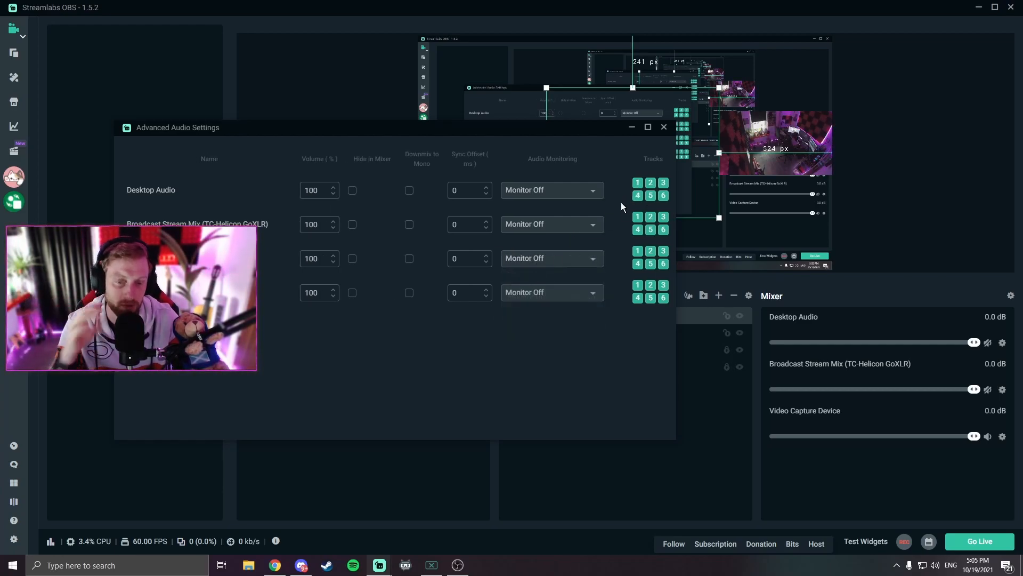
left_click(663, 128)
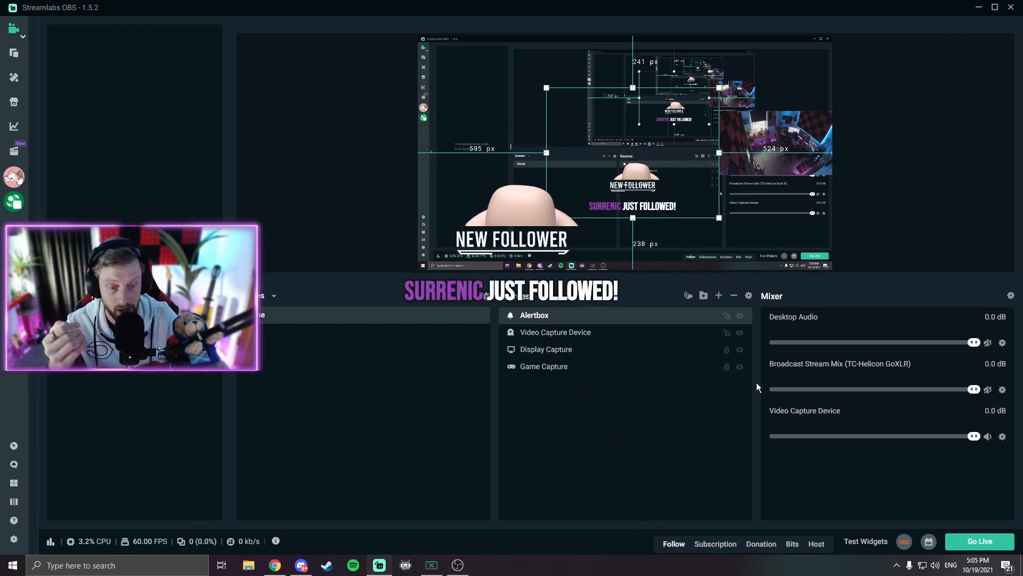
Step: Test the follow alert while unmuting and muting the Broadcast Stream Mix in the mixer
left_click(987, 389)
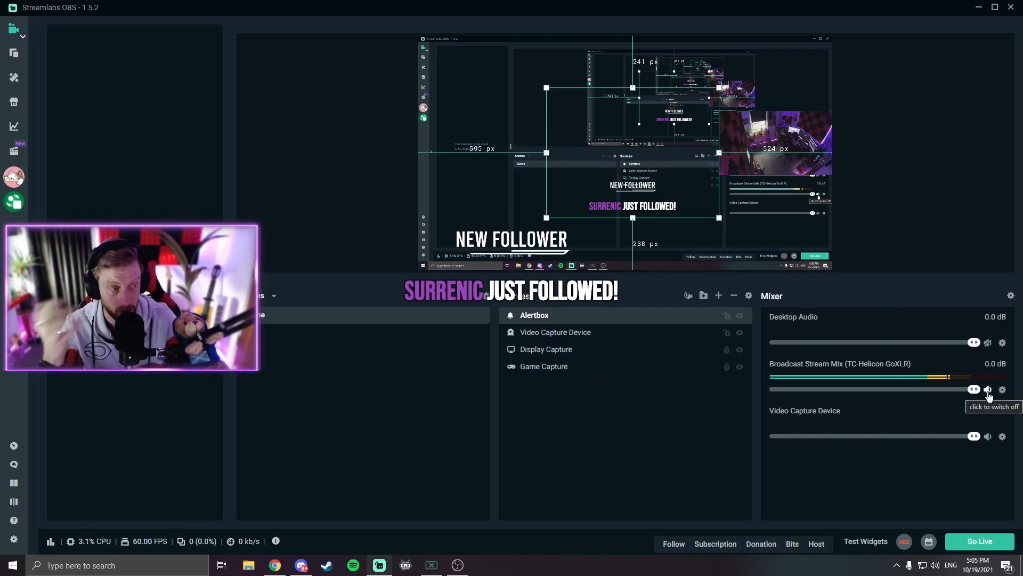
left_click(988, 392)
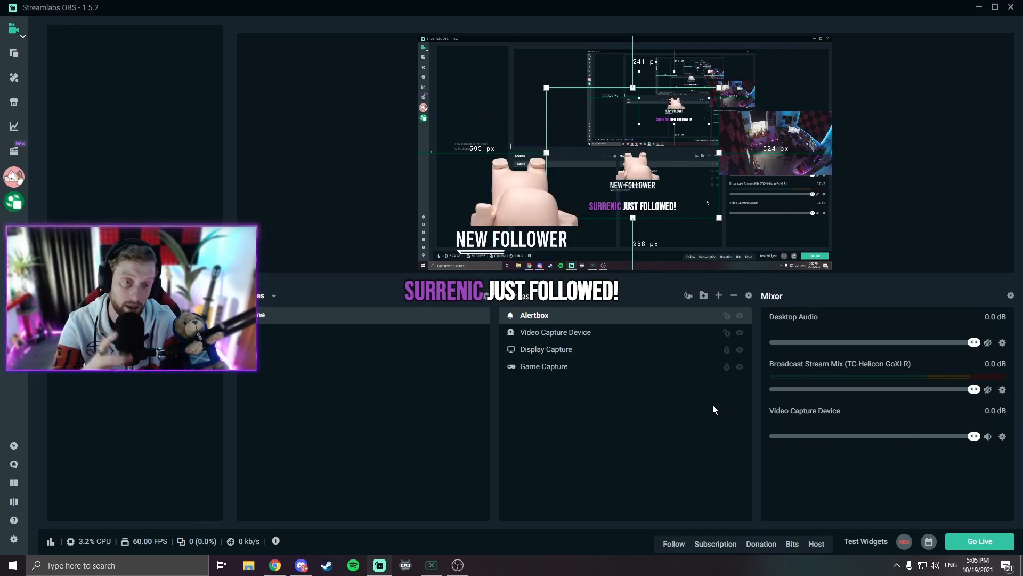
Step: Open the Go Live setup and try replacing the tweet-sharing message with "Hey Im going live! https:."
left_click(970, 544)
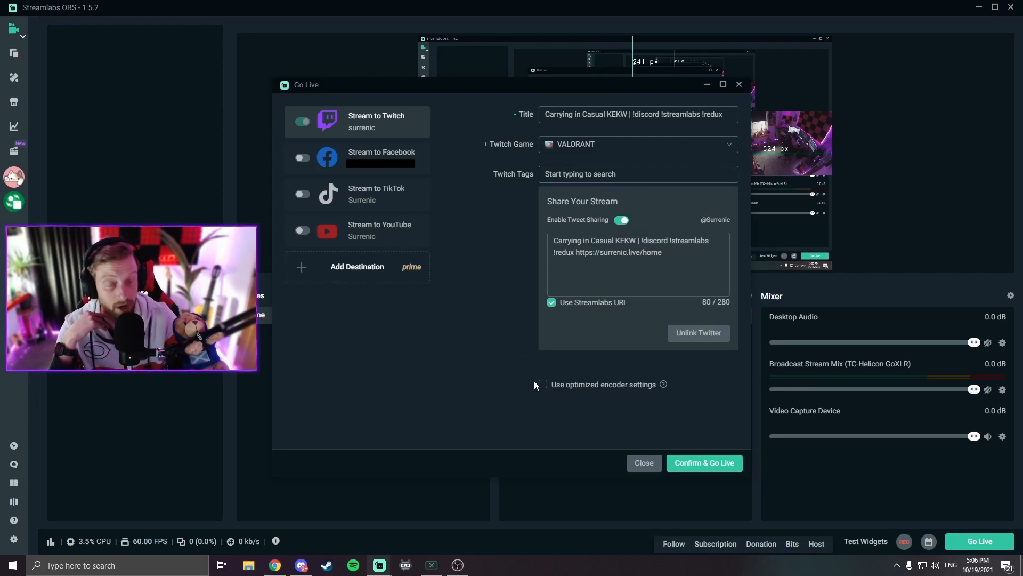
left_click_drag(555, 288, 436, 225)
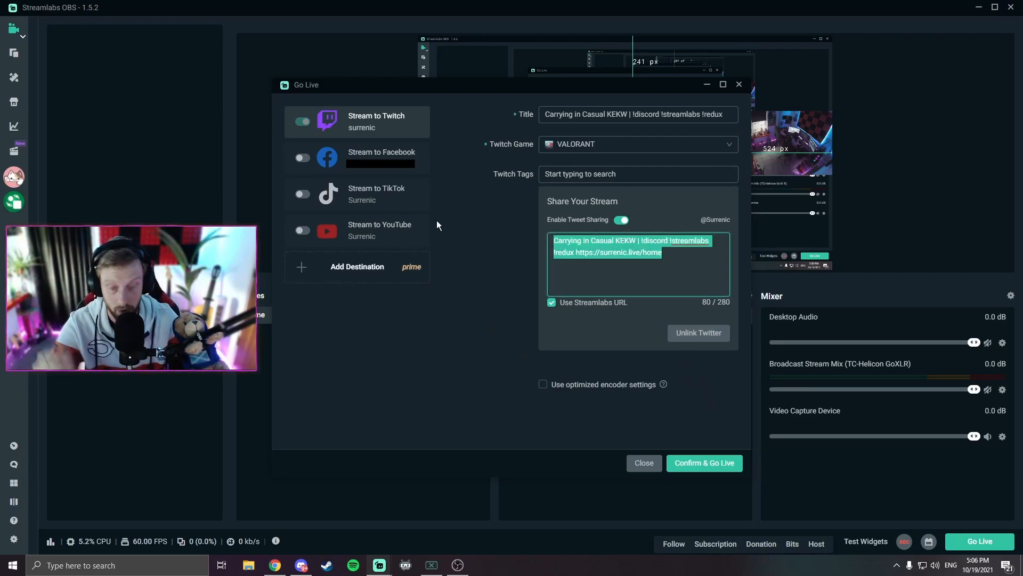
type("Hey Im going")
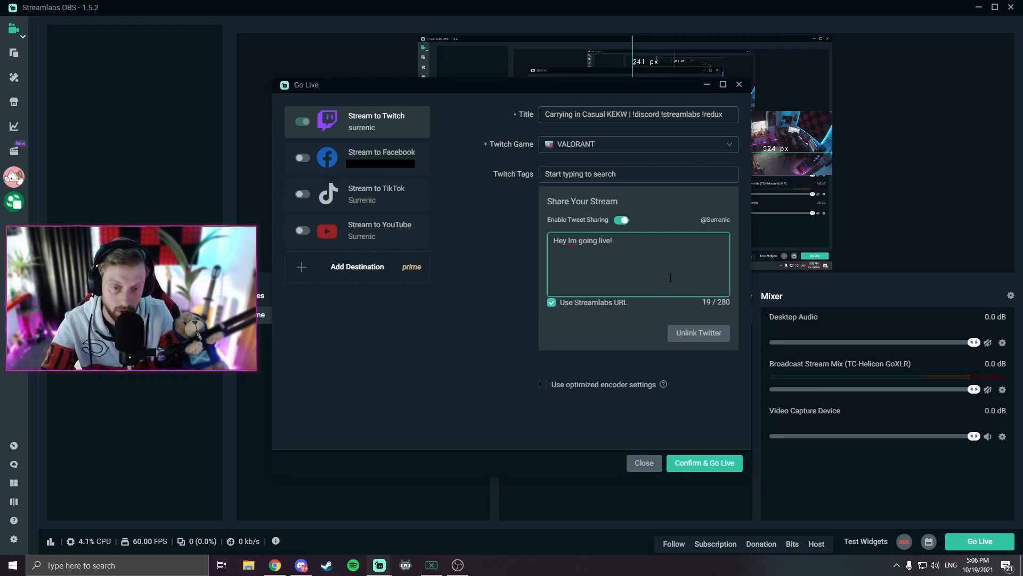
type("live! httop")
key("BackSpace")
key("BackSpace")
type("ps:..")
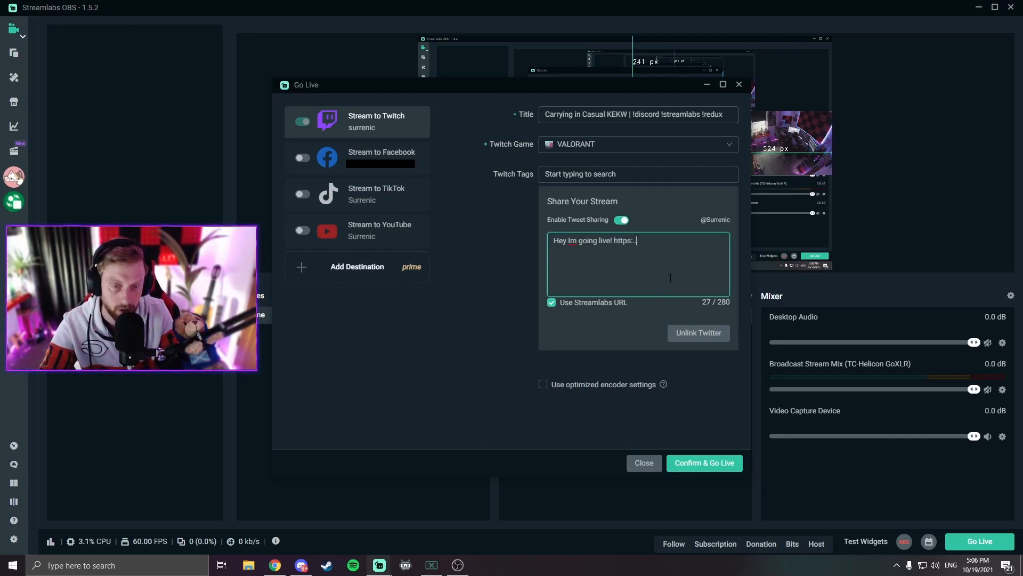
key("BackSpace")
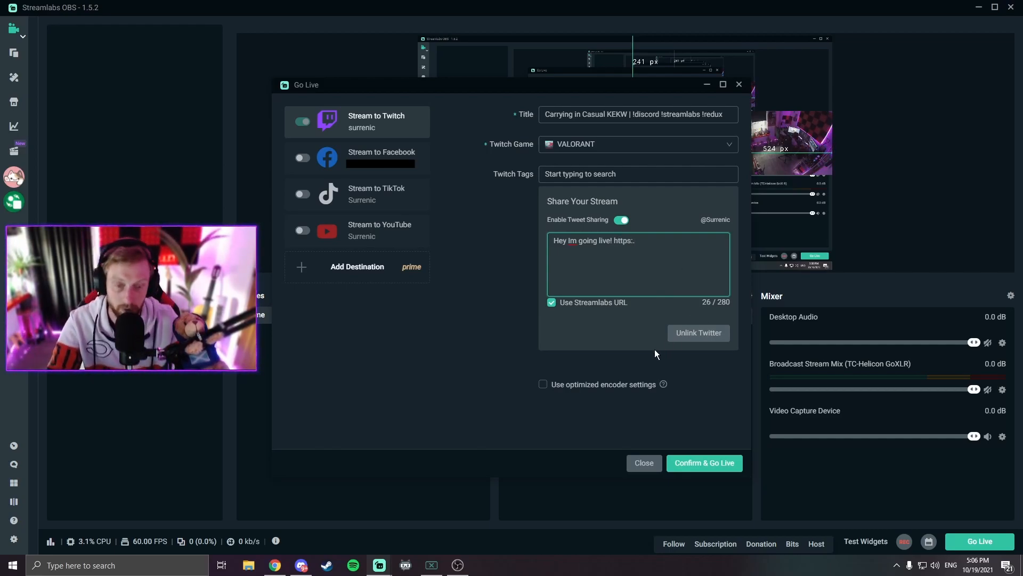
Step: Turn the tweet's Streamlabs URL option off and on again and close the Go Live setup without streaming
left_click(552, 303)
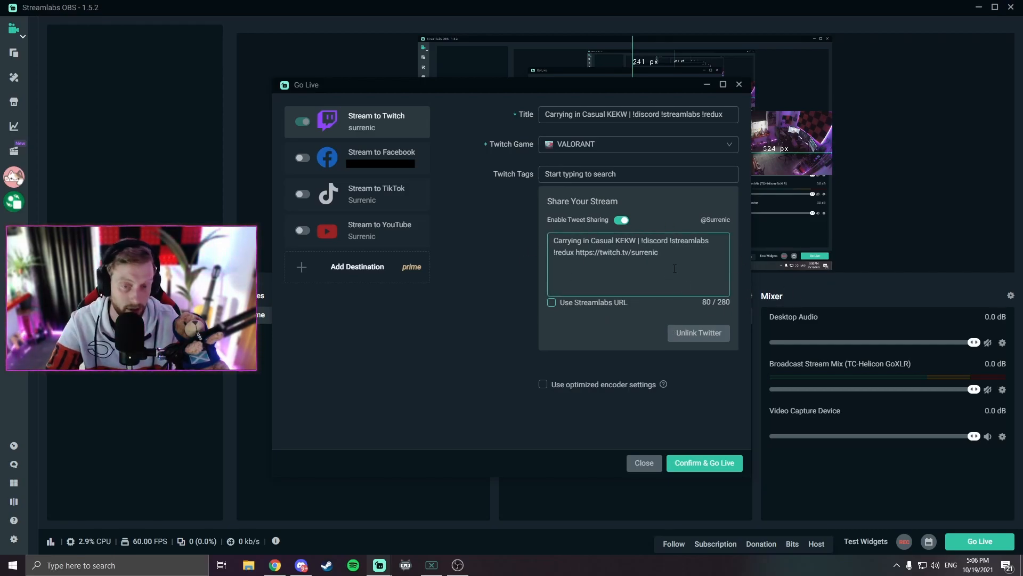
left_click(603, 306)
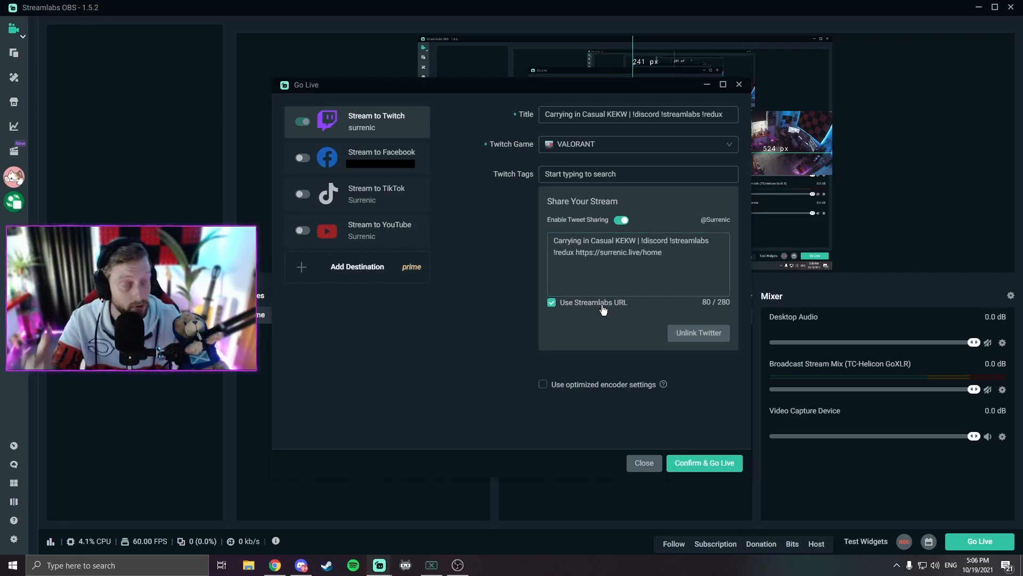
left_click(702, 469)
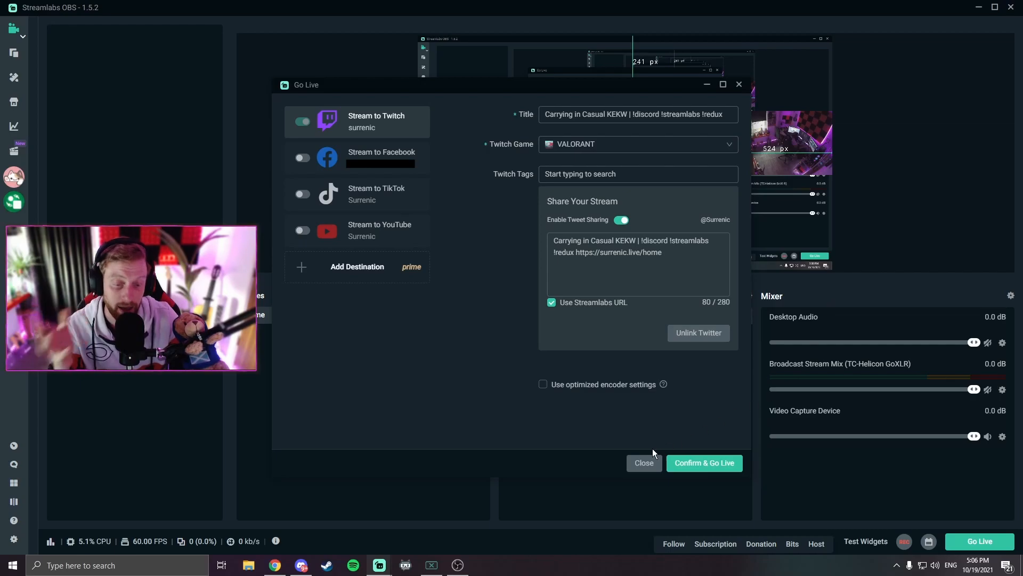
left_click(647, 464)
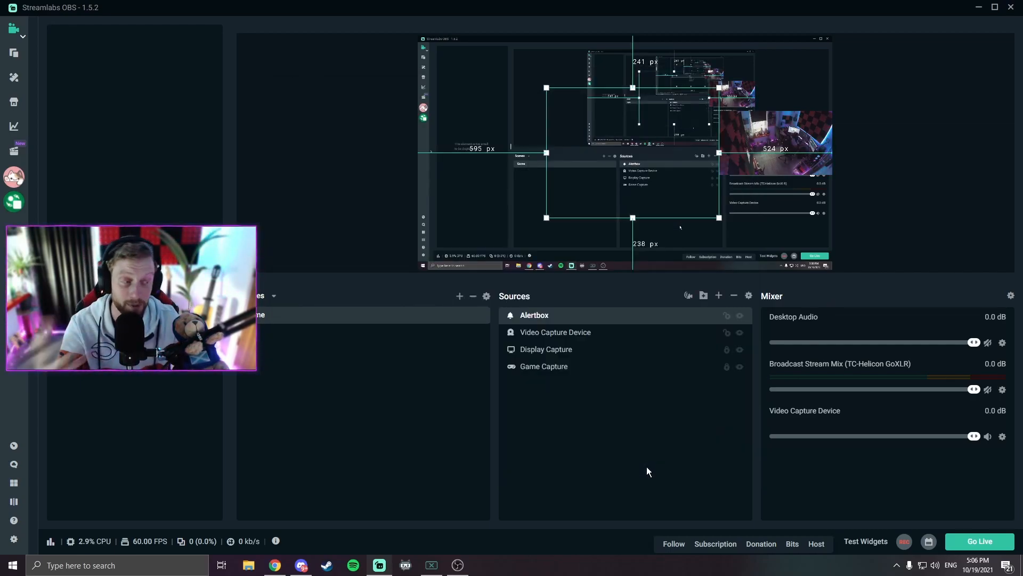